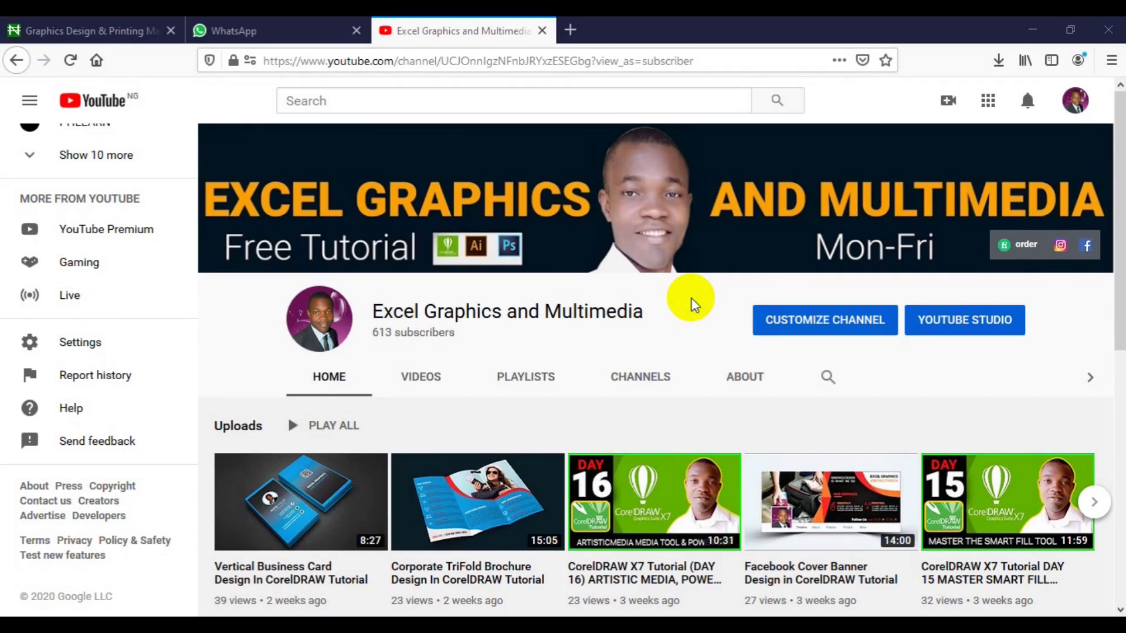
- Scroll through the New Document dialog's options
{"action": "left_click", "coordinate": [445, 229]}
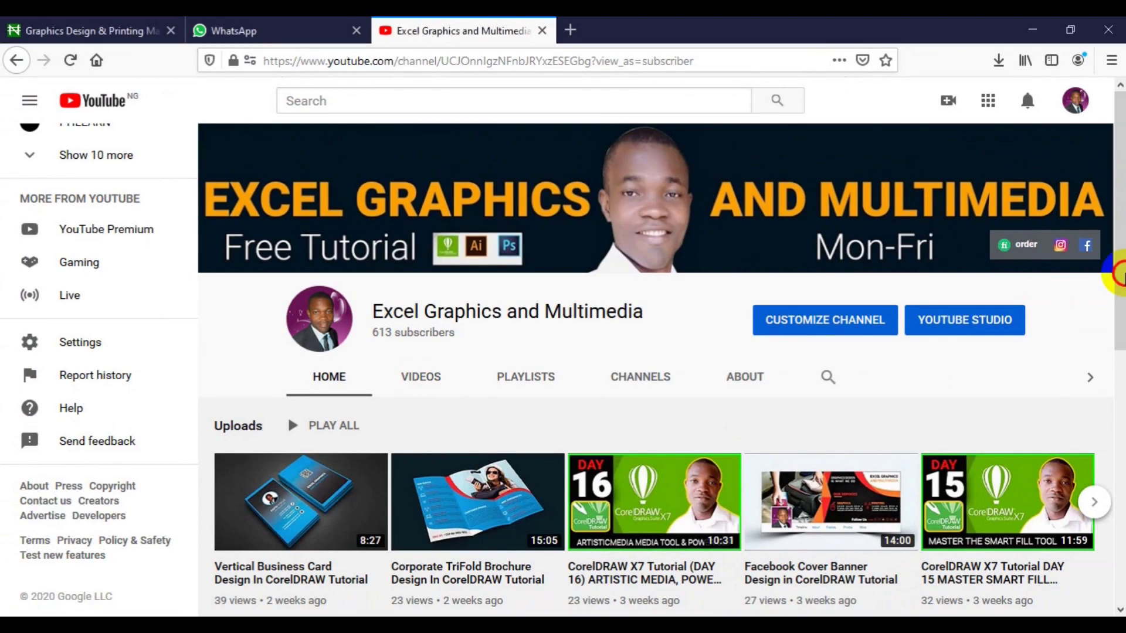
{"action": "scroll", "coordinate": [1120, 279], "scroll_direction": "down", "scroll_amount": 2}
{"action": "scroll", "coordinate": [1121, 278], "scroll_direction": "down", "scroll_amount": 3}
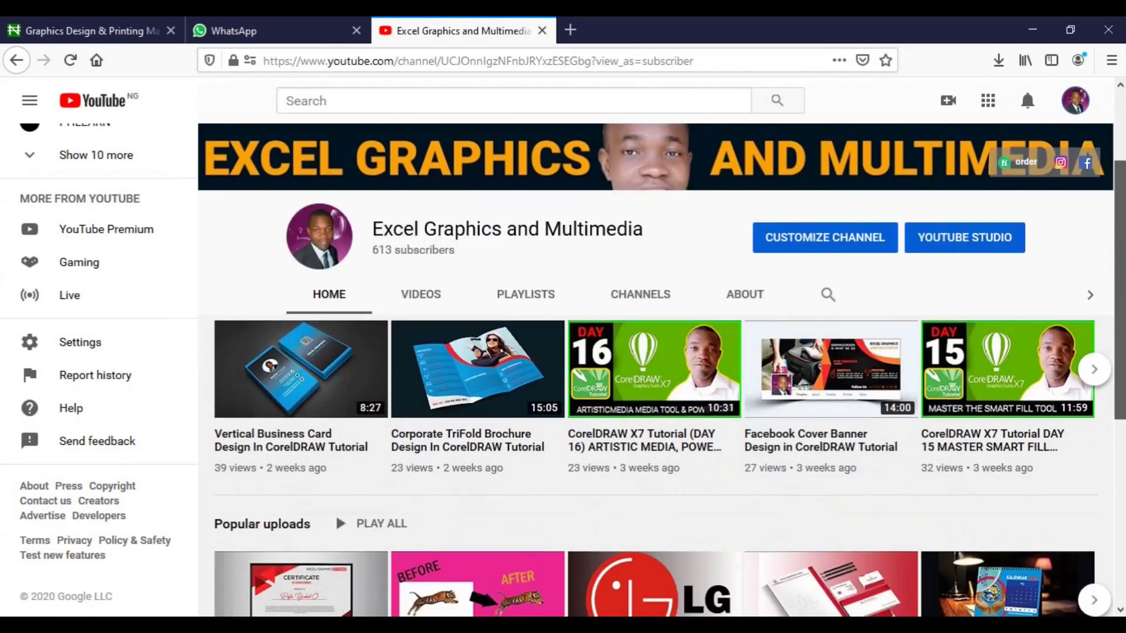
{"action": "scroll", "coordinate": [655, 369], "scroll_direction": "down", "scroll_amount": 1}
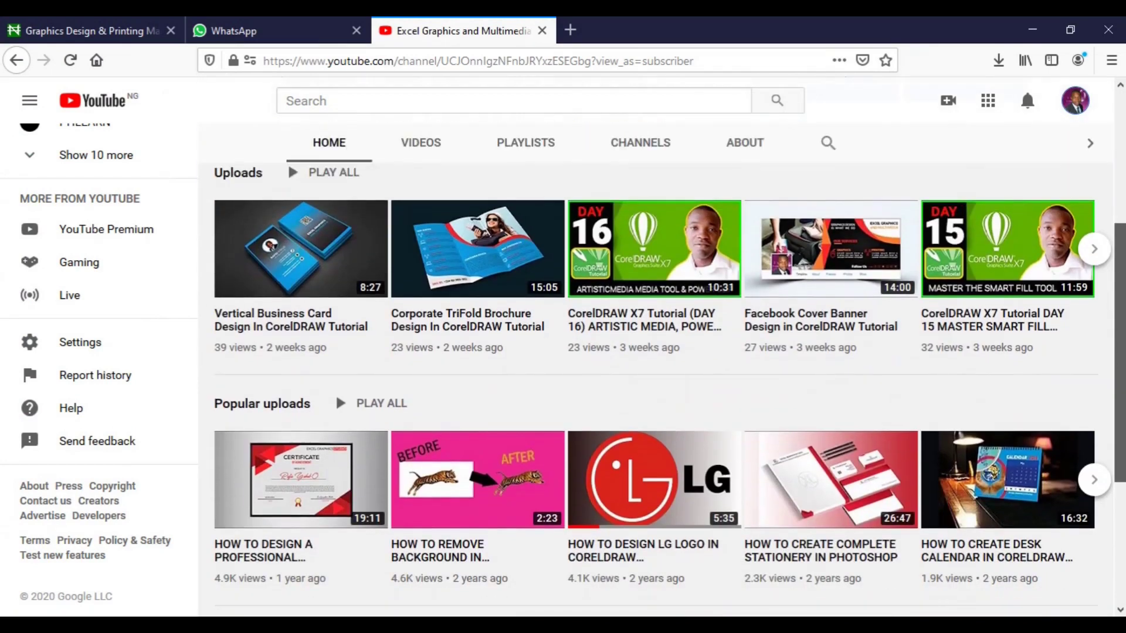
{"action": "scroll", "coordinate": [1113, 395], "scroll_direction": "down", "scroll_amount": 1}
{"action": "scroll", "coordinate": [1112, 394], "scroll_direction": "up", "scroll_amount": 4}
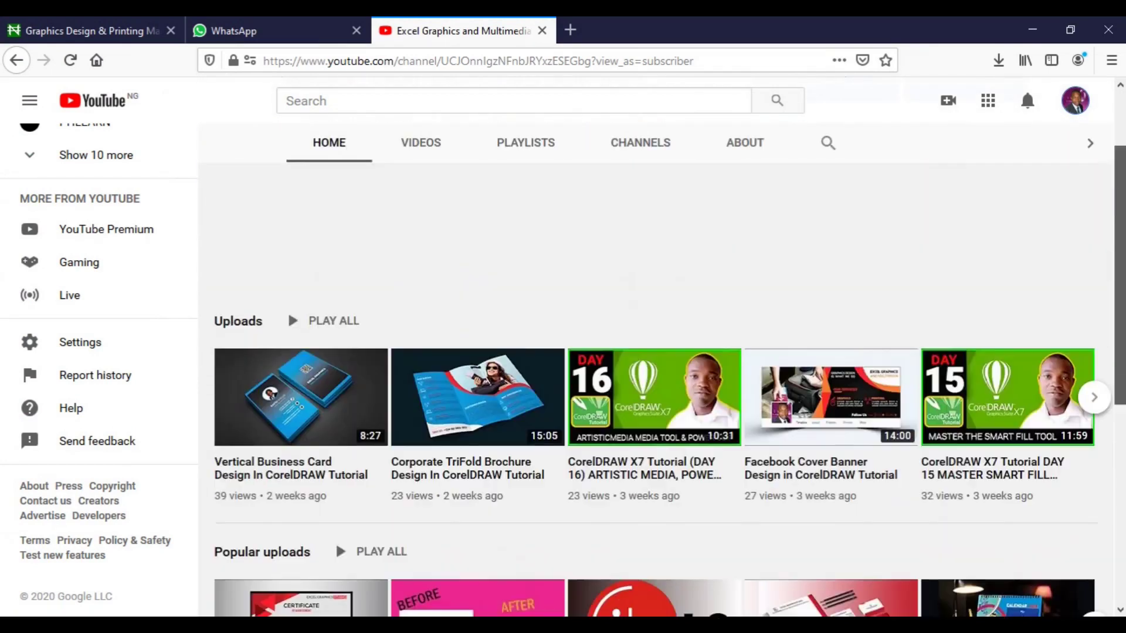
{"action": "scroll", "coordinate": [655, 369], "scroll_direction": "up", "scroll_amount": 2}
{"action": "scroll", "coordinate": [655, 370], "scroll_direction": "up", "scroll_amount": 2}
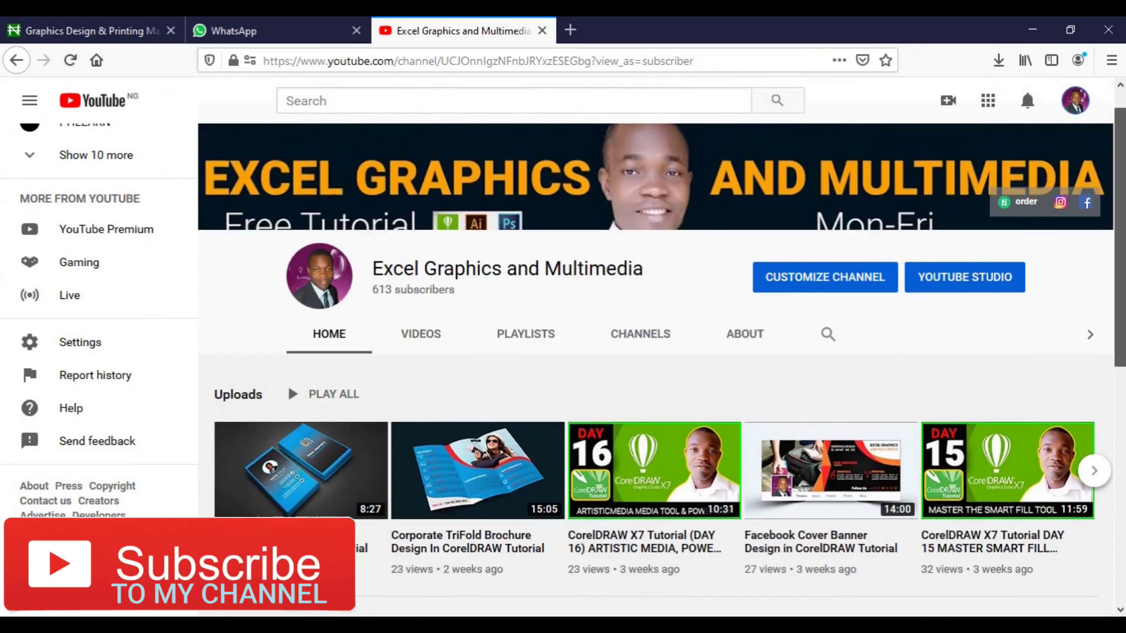
{"action": "scroll", "coordinate": [655, 370], "scroll_direction": "up", "scroll_amount": 1}
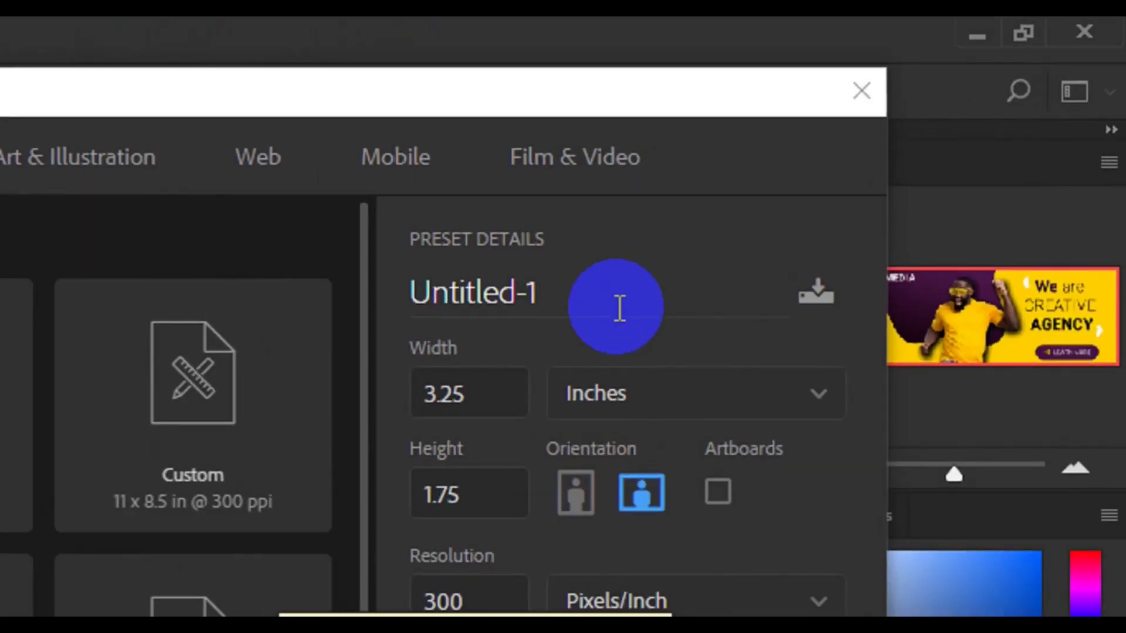
- Replace the default Untitled-1 name with 'Website Header Design'
{"action": "left_click", "coordinate": [619, 307]}
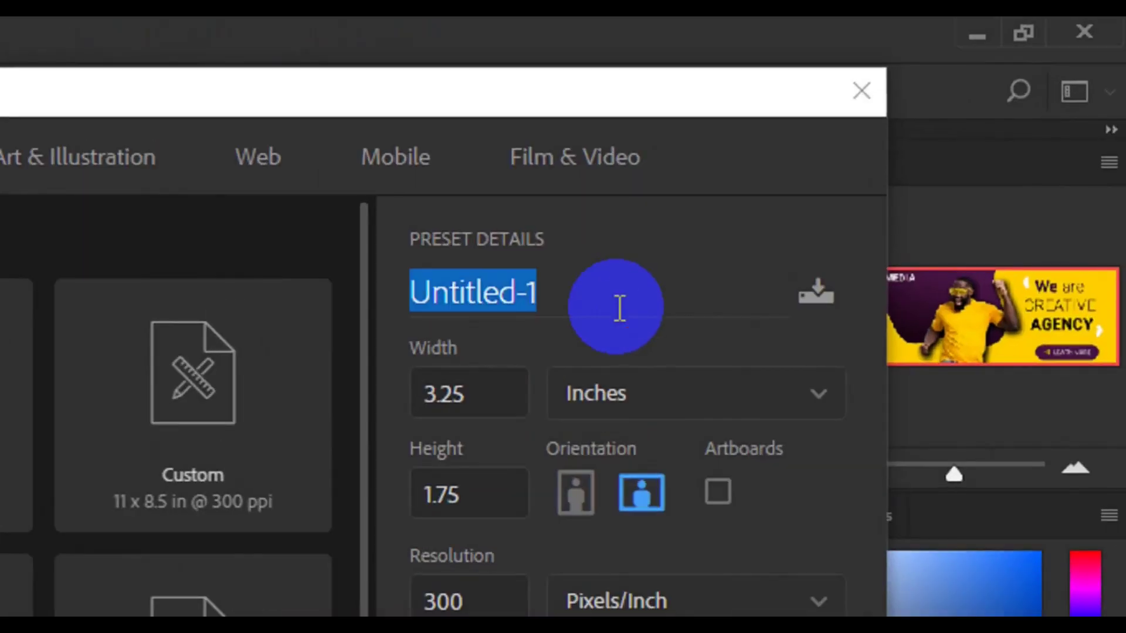
{"action": "left_click", "coordinate": [620, 307]}
{"action": "type", "text": "W"}
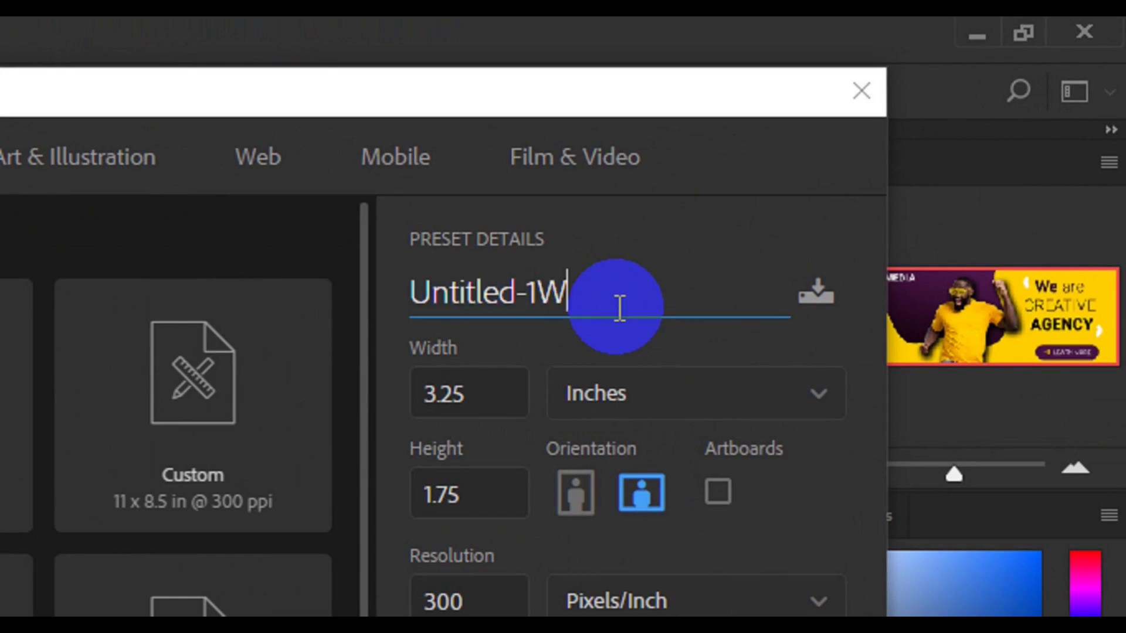
{"action": "type", "text": "e"}
{"action": "type", "text": "b"}
{"action": "key", "text": "Left"}
{"action": "key", "text": "Left"}
{"action": "key", "text": "Left"}
{"action": "key", "text": "BackSpace"}
{"action": "key", "text": "BackSpace"}
{"action": "key", "text": "BackSpace"}
{"action": "key", "text": "BackSpace"}
{"action": "key", "text": "BackSpace"}
{"action": "key", "text": "BackSpace"}
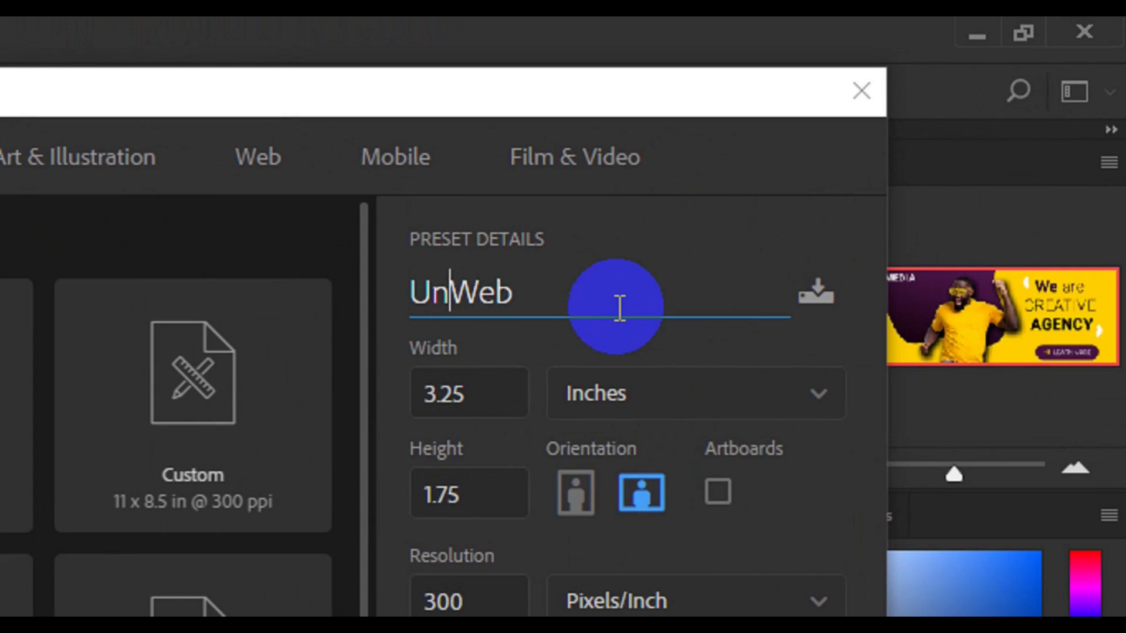
{"action": "key", "text": "BackSpace"}
{"action": "key", "text": "BackSpace"}
{"action": "key", "text": "Right"}
{"action": "key", "text": "Right"}
{"action": "key", "text": "Right"}
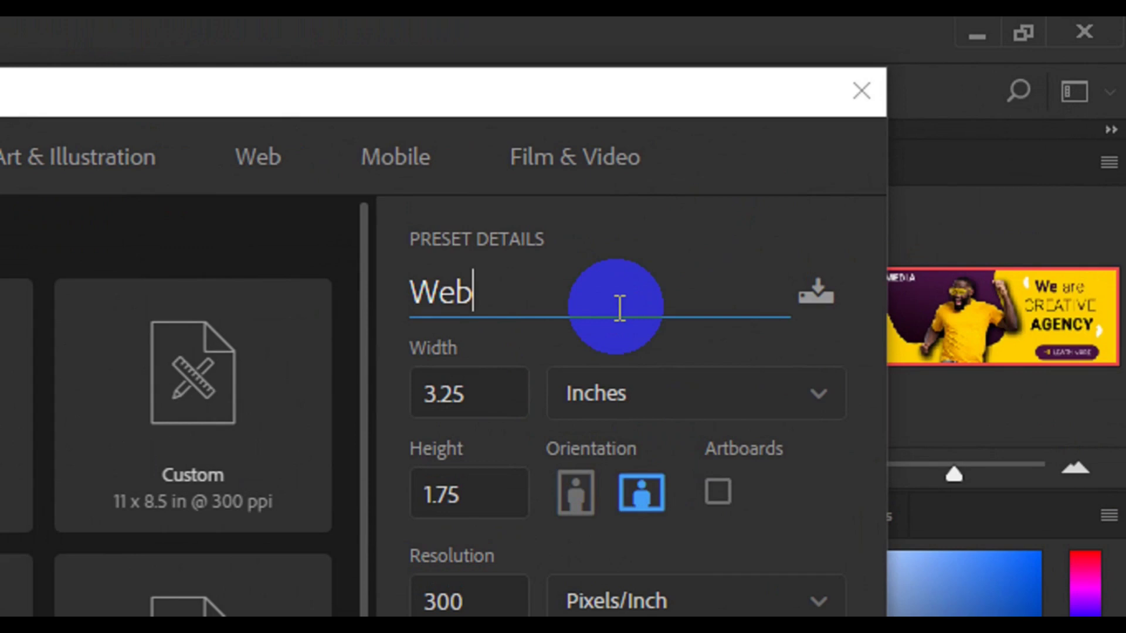
{"action": "type", "text": "sit"}
{"action": "type", "text": "e H"}
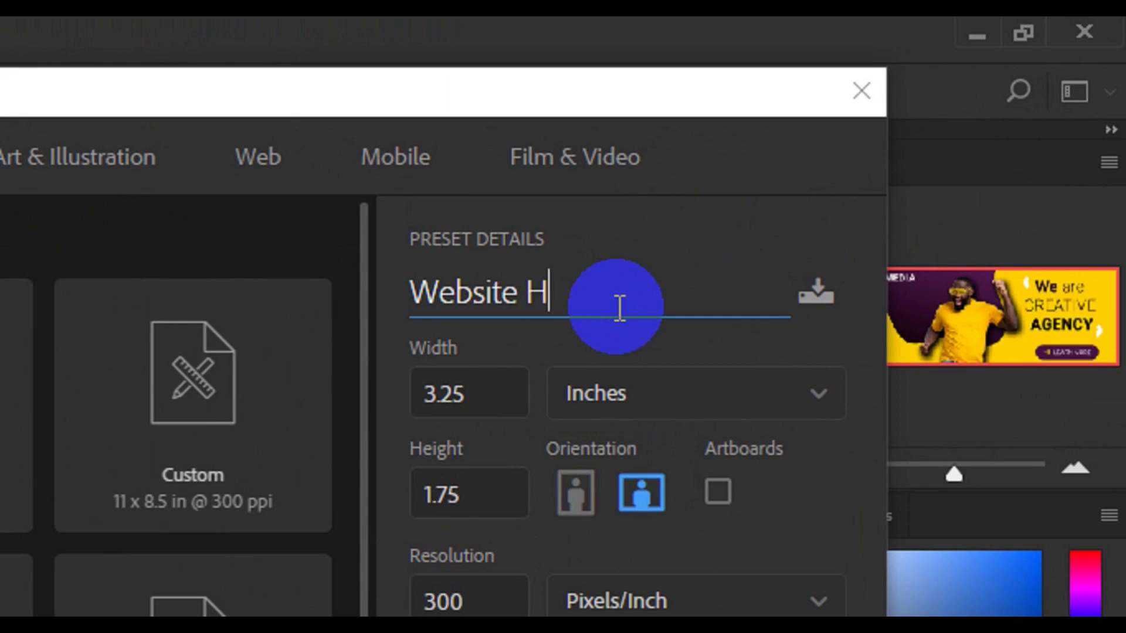
{"action": "type", "text": "eader "}
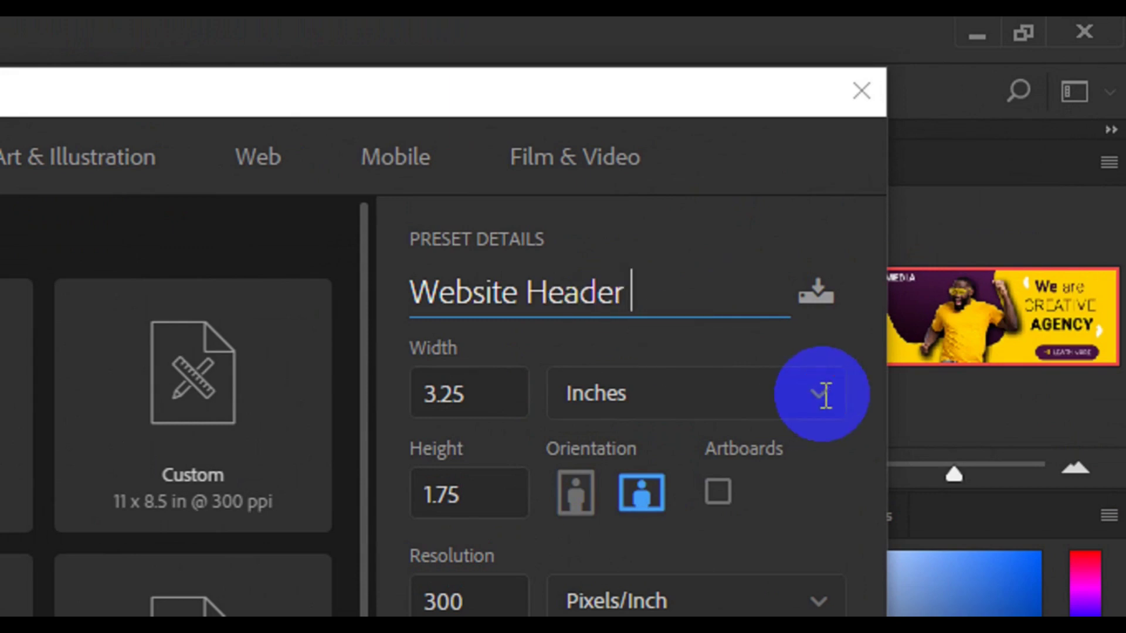
{"action": "type", "text": "Design"}
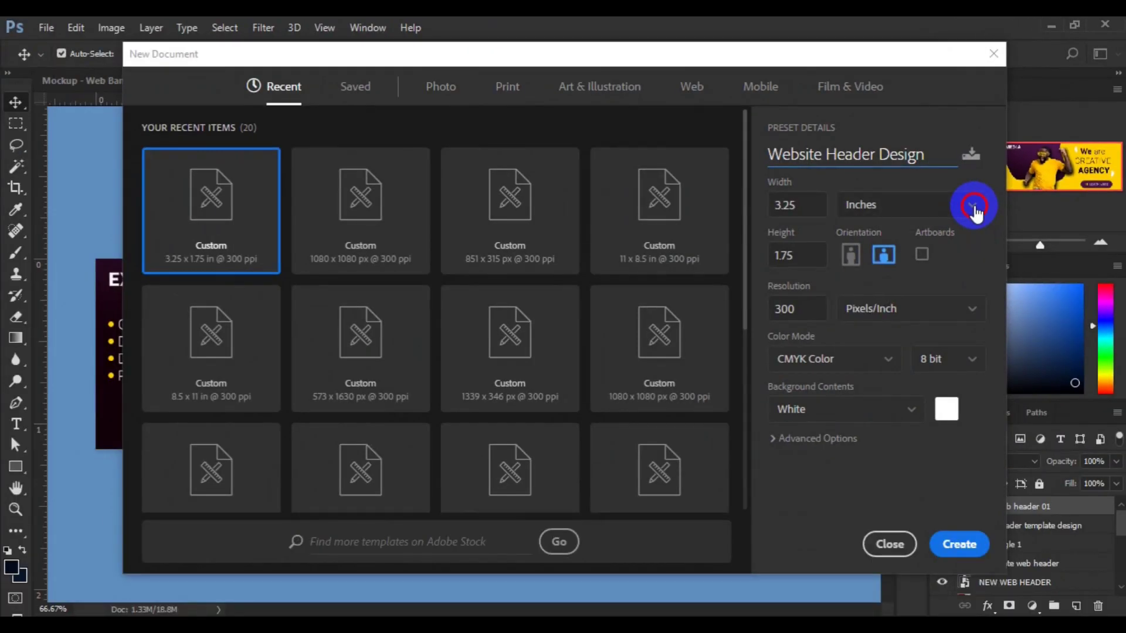
- Switch units to pixels and set the size to 1339 × 346
{"action": "left_click", "coordinate": [972, 207]}
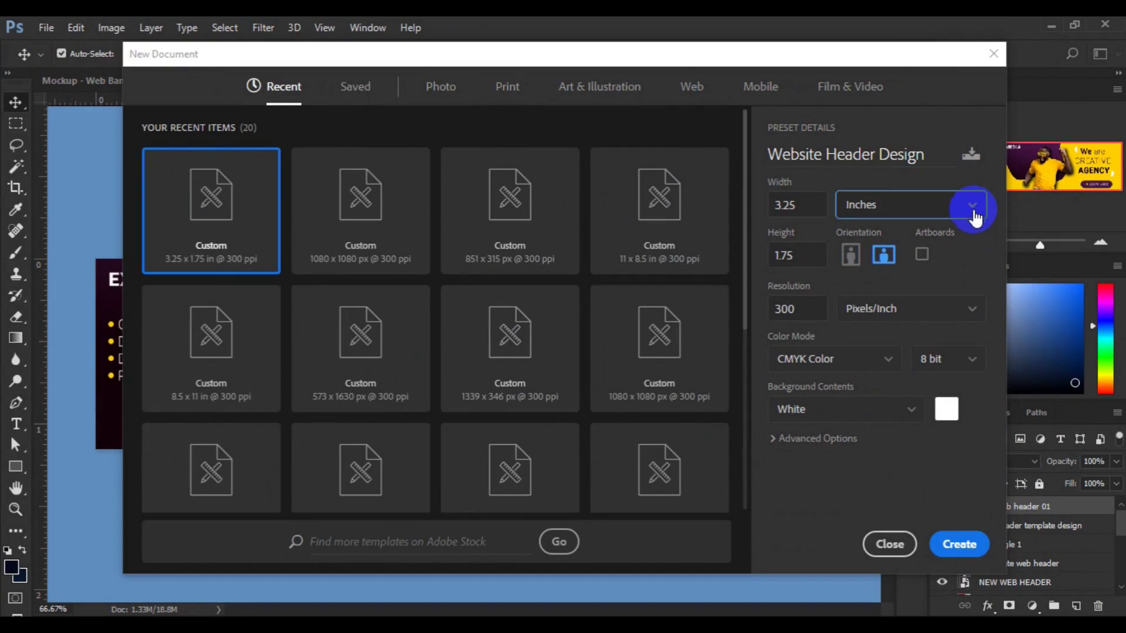
{"action": "left_click", "coordinate": [973, 207]}
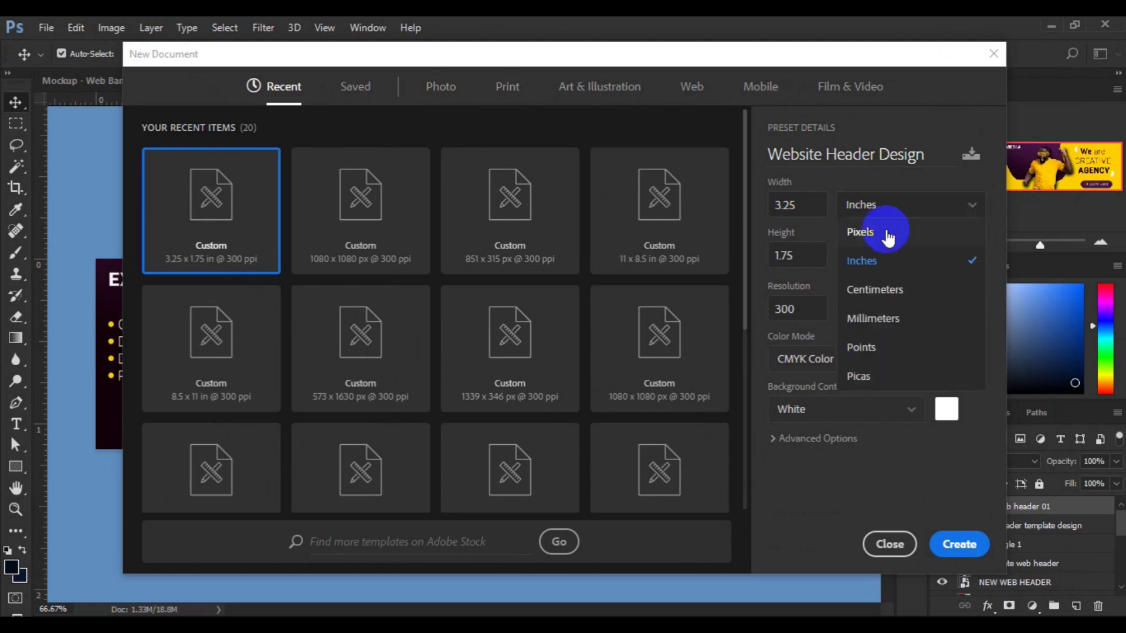
{"action": "left_click", "coordinate": [860, 232]}
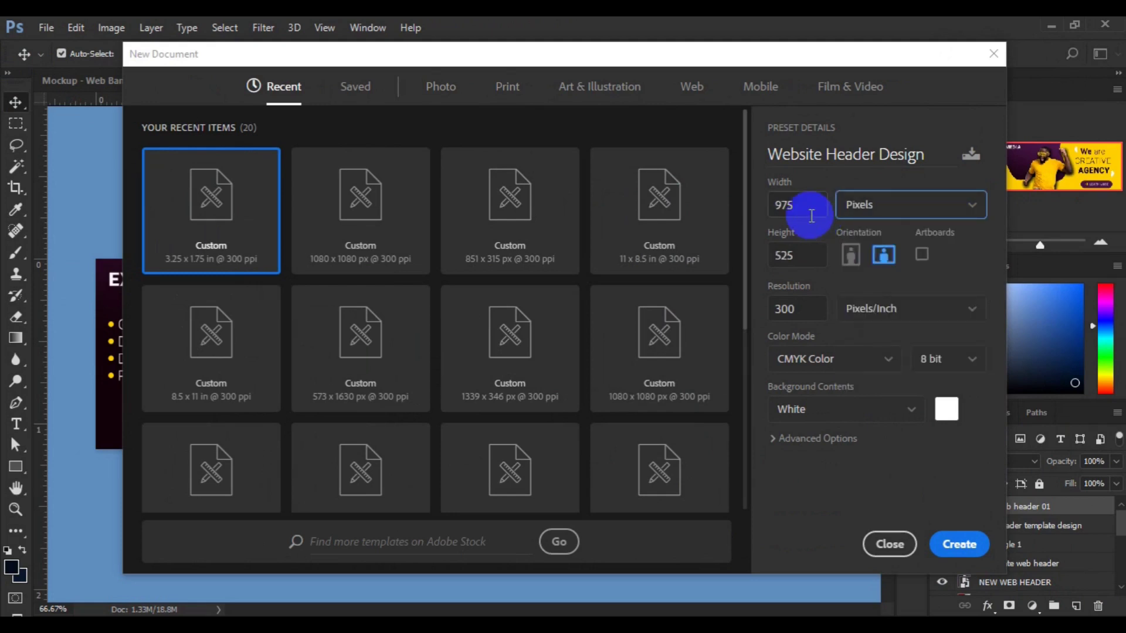
{"action": "double_click", "coordinate": [811, 212]}
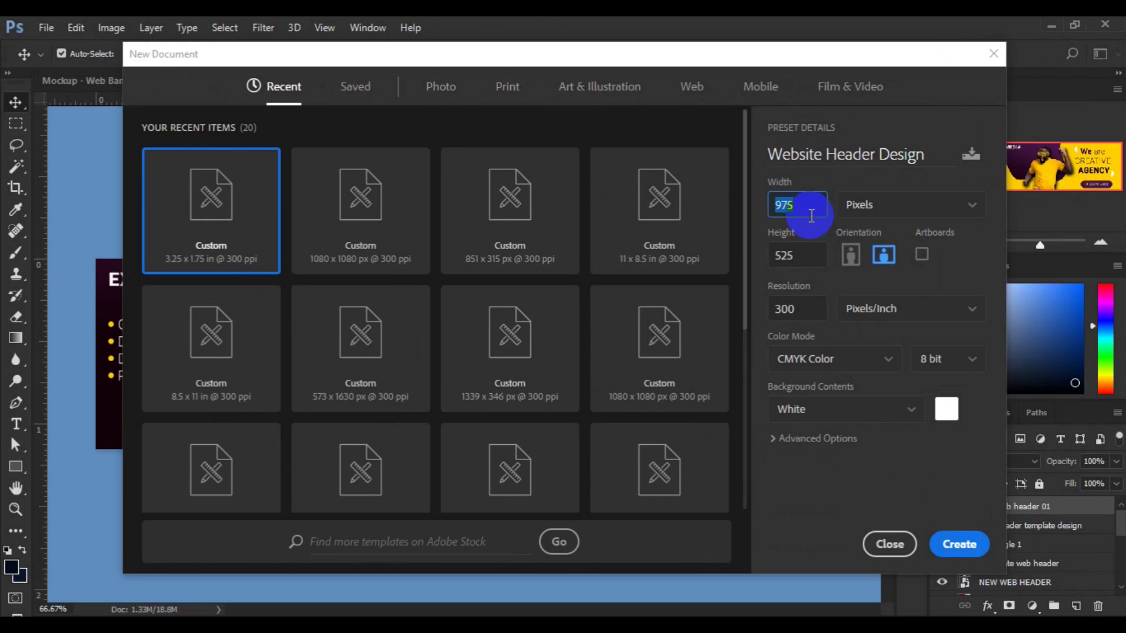
{"action": "type", "text": "13"}
{"action": "type", "text": "39"}
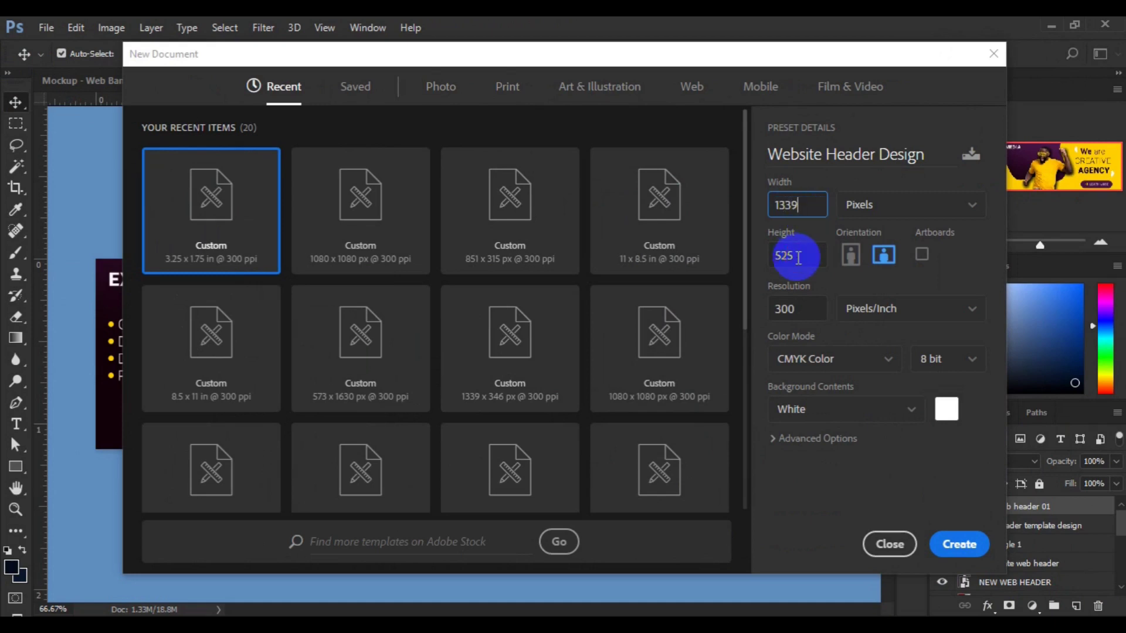
{"action": "double_click", "coordinate": [798, 258]}
{"action": "type", "text": "34"}
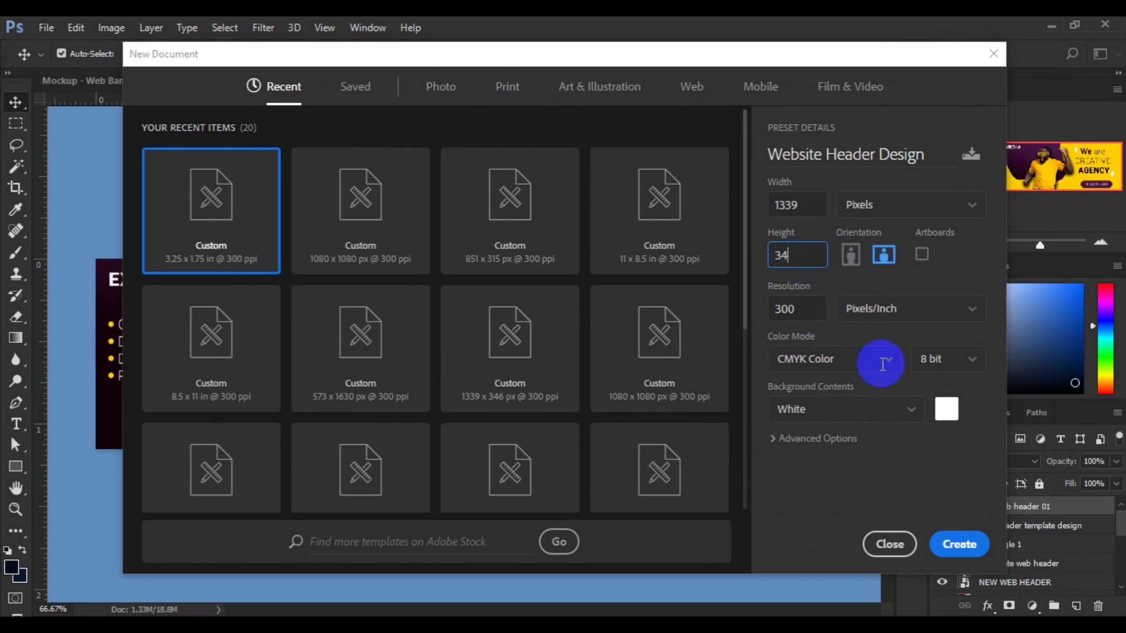
{"action": "type", "text": "6"}
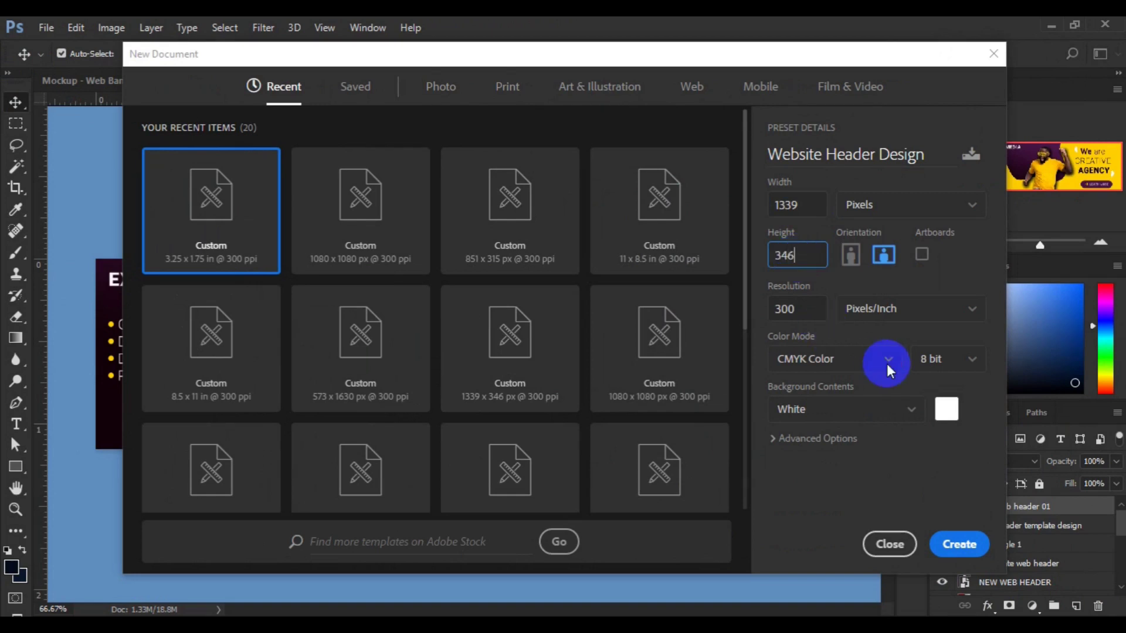
- Choose RGB Color mode and create the document
{"action": "left_click", "coordinate": [888, 367]}
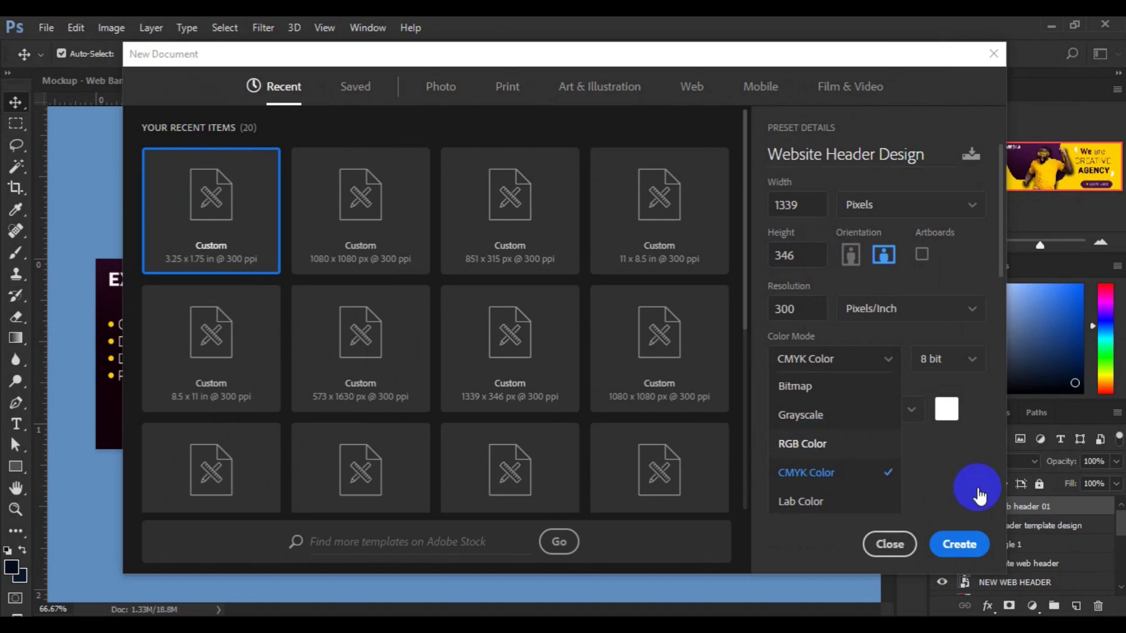
{"action": "key", "text": "Return"}
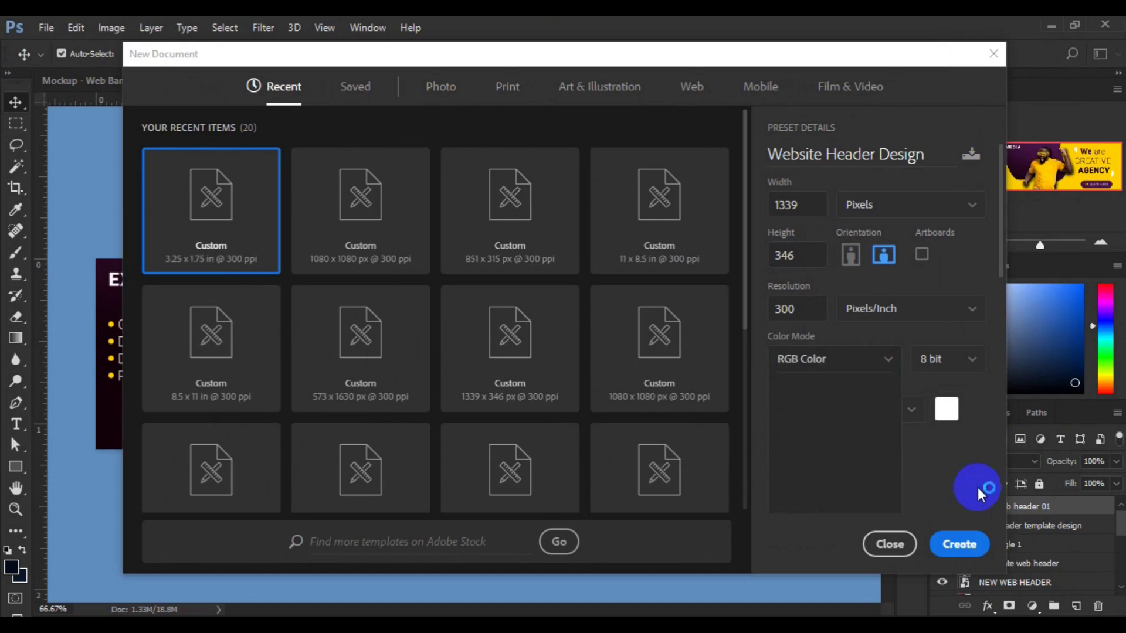
{"action": "left_click", "coordinate": [964, 545]}
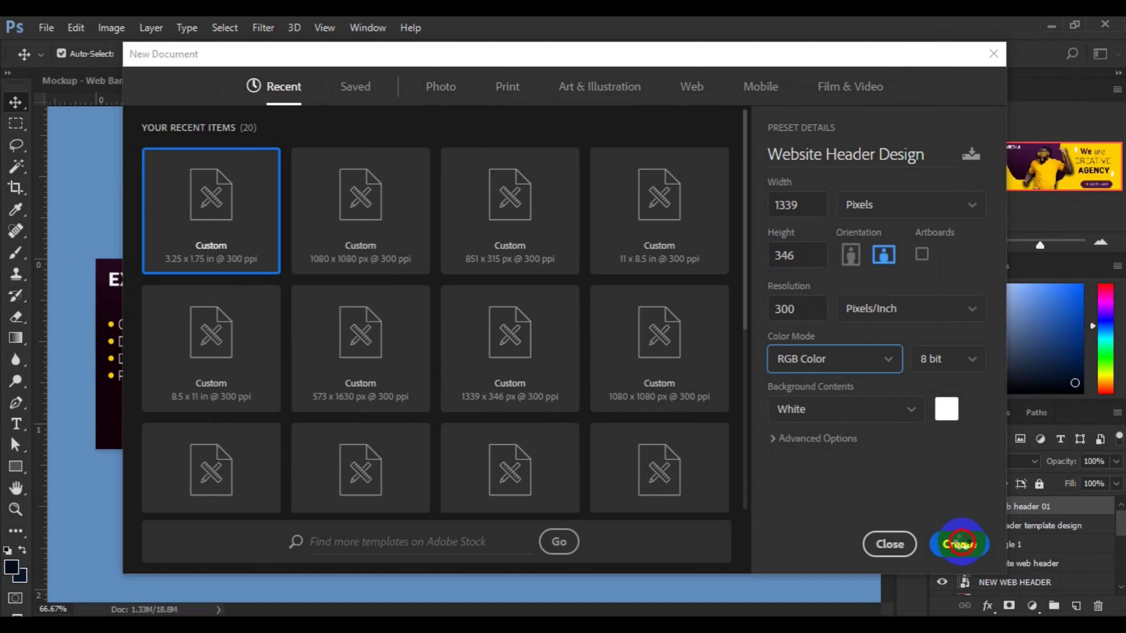
{"action": "left_click", "coordinate": [964, 545]}
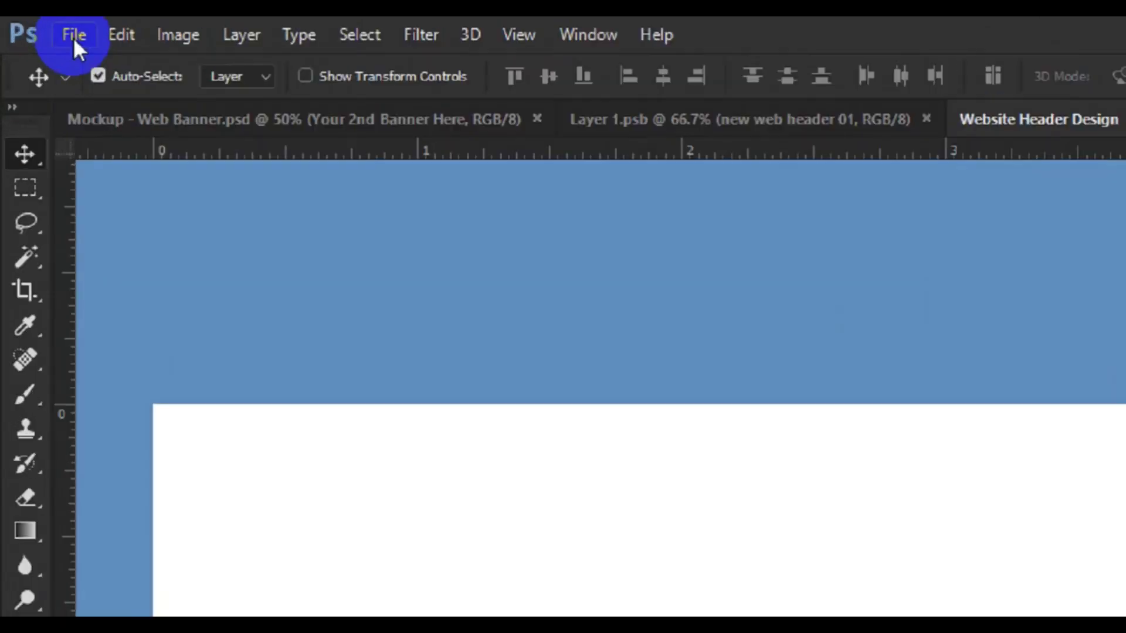
- Place the gym workout photo into the banner as an embedded image
{"action": "left_click", "coordinate": [82, 38]}
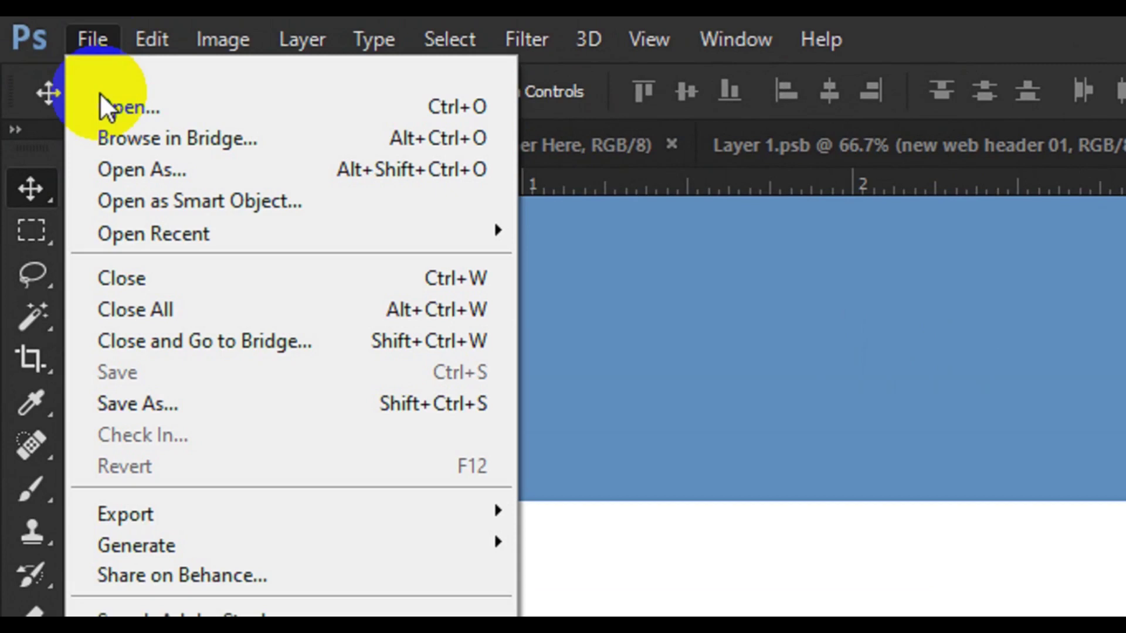
{"action": "left_click", "coordinate": [113, 407]}
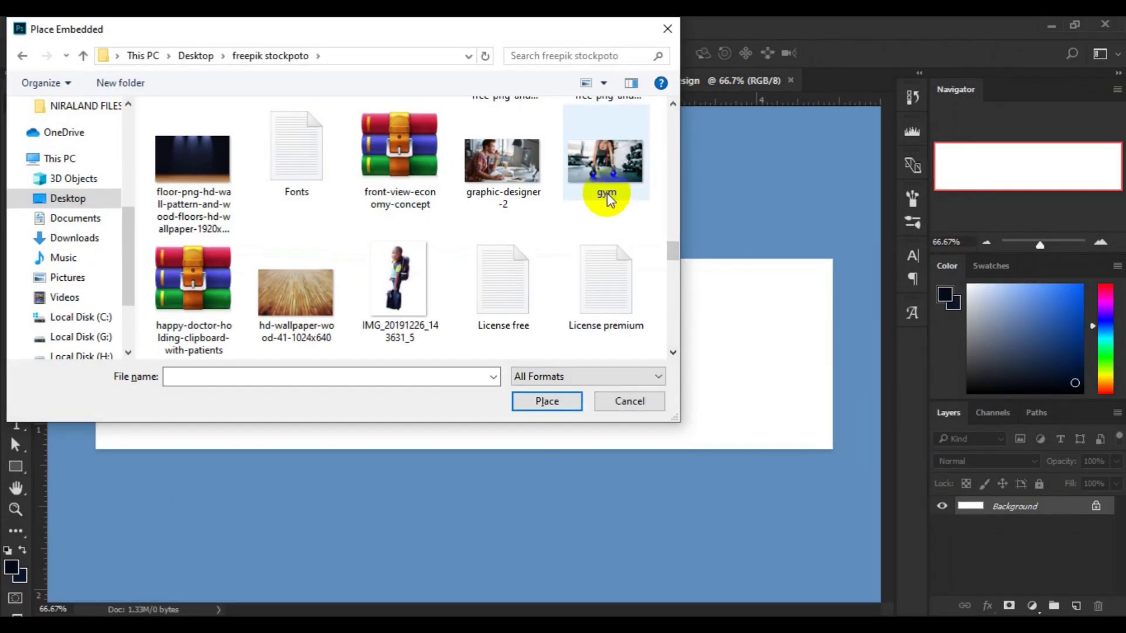
{"action": "key", "text": "F4"}
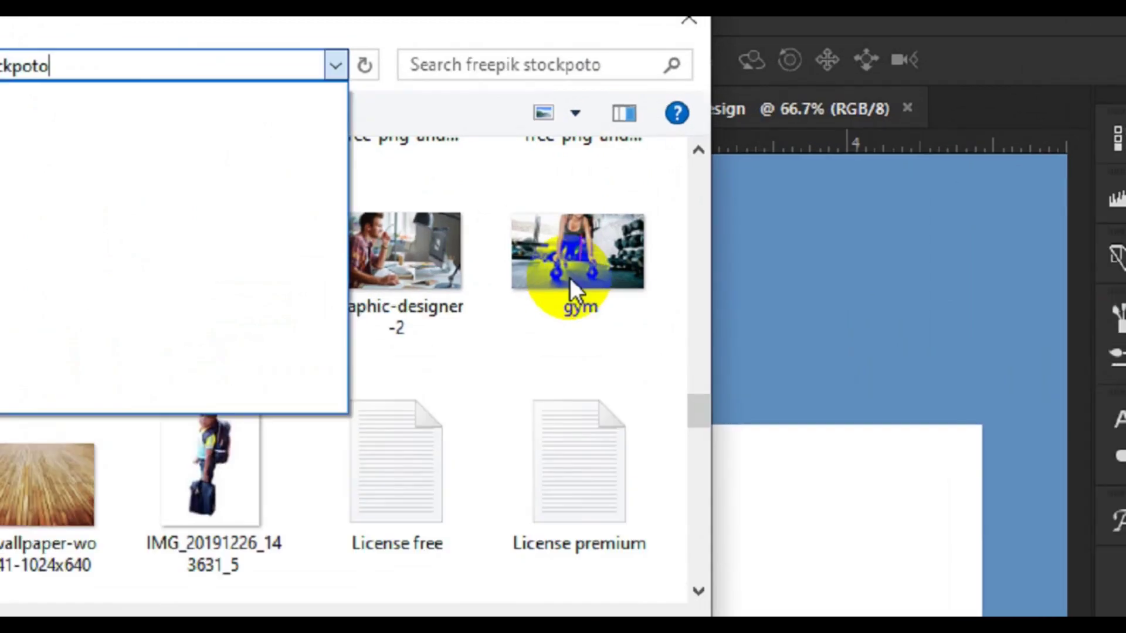
{"action": "left_click", "coordinate": [602, 177]}
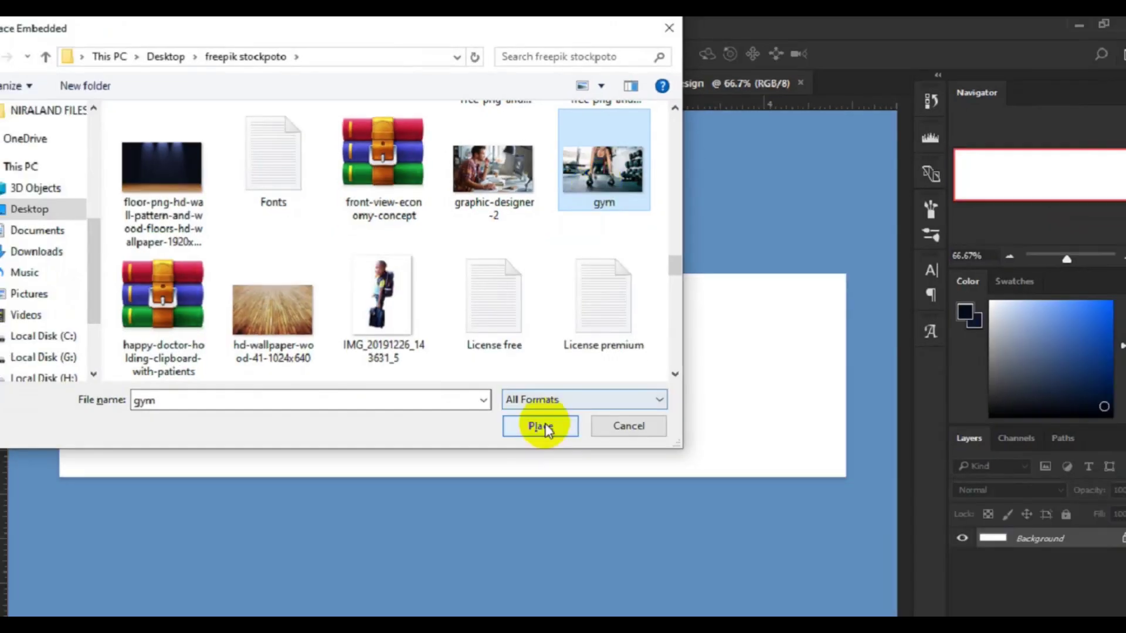
{"action": "left_click", "coordinate": [544, 425]}
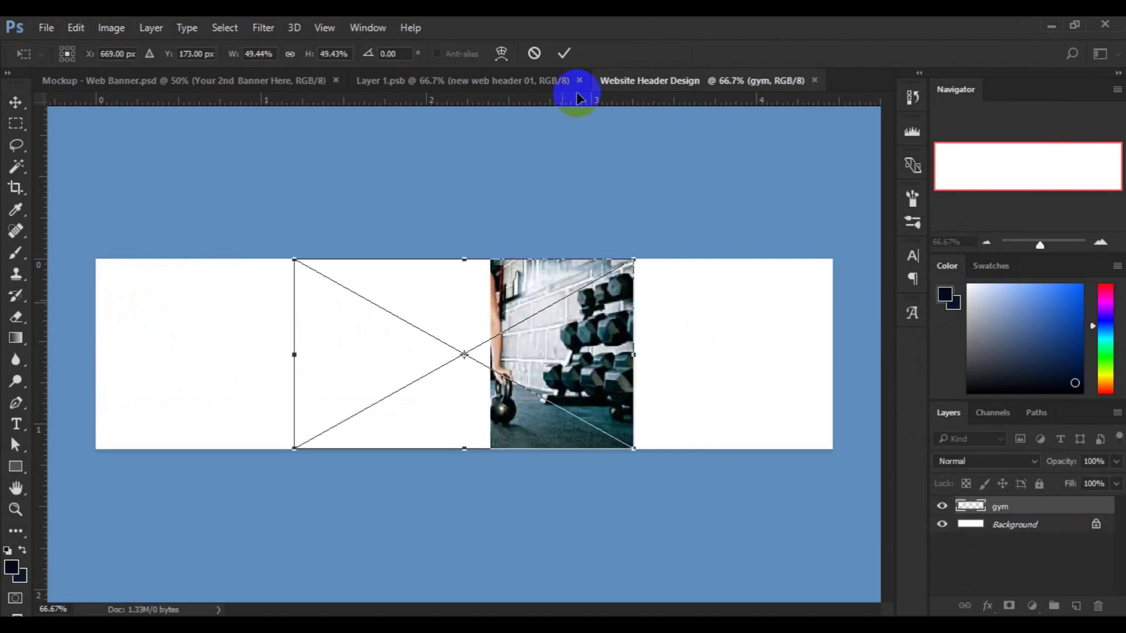
{"action": "left_click", "coordinate": [565, 53]}
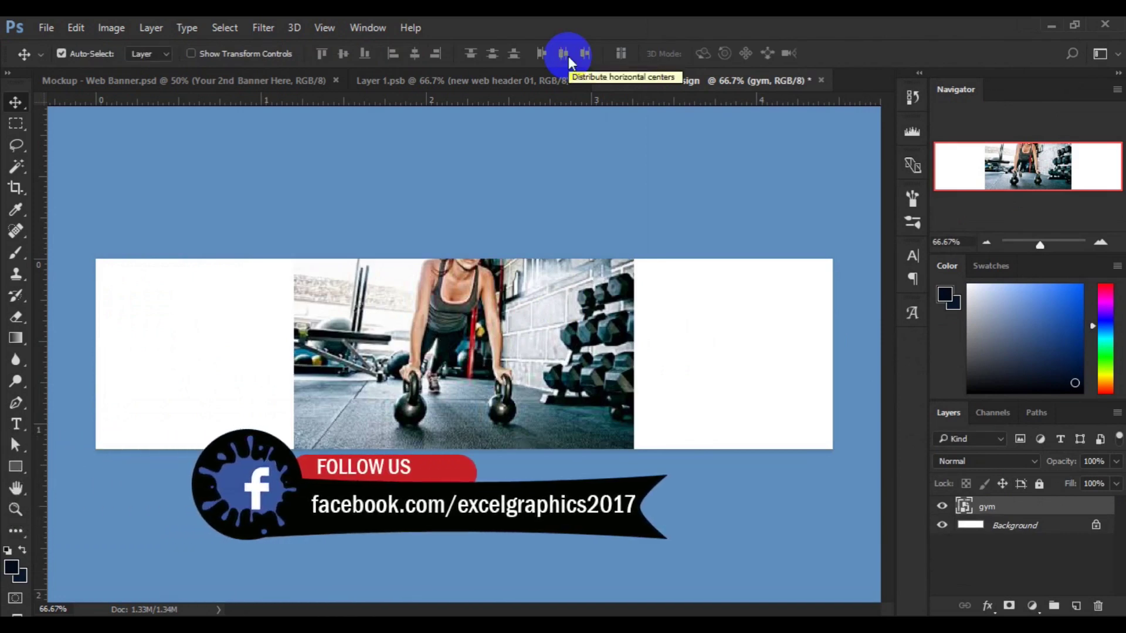
- Align the photo flush with the canvas's bottom and left edges
{"action": "key", "text": "ctrl+a"}
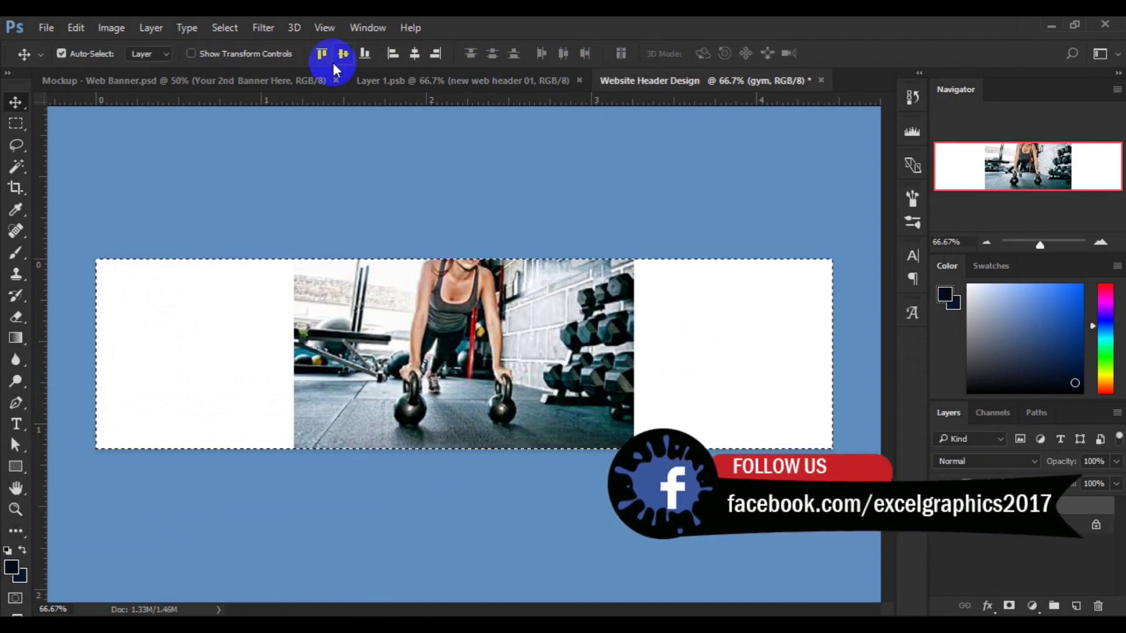
{"action": "left_click", "coordinate": [365, 56]}
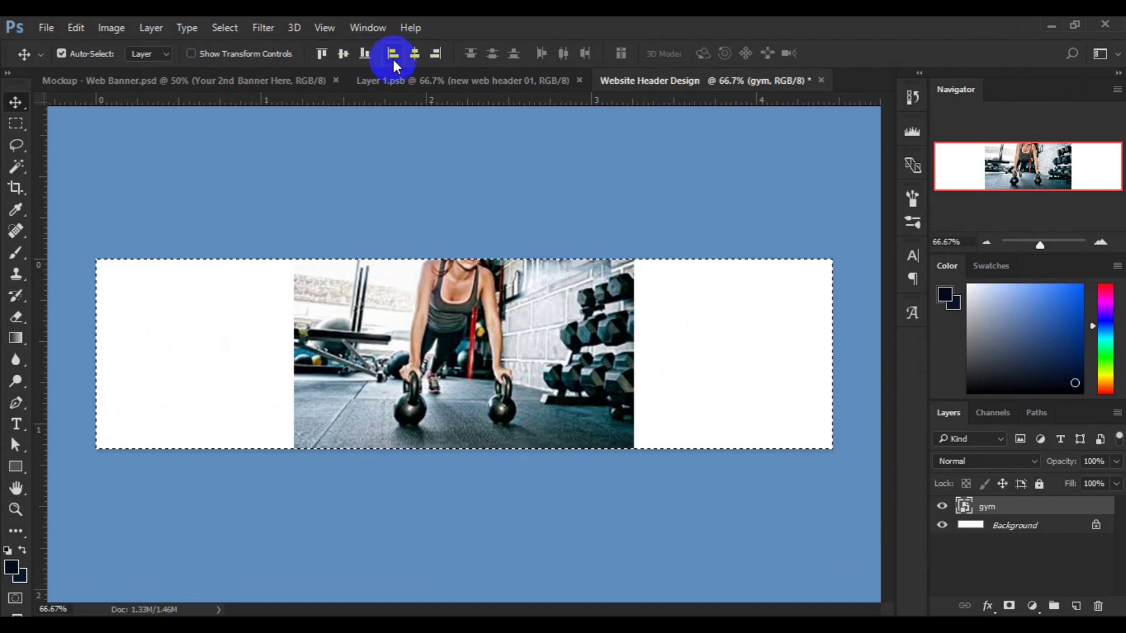
{"action": "left_click", "coordinate": [393, 54]}
{"action": "key", "text": "ctrl+d"}
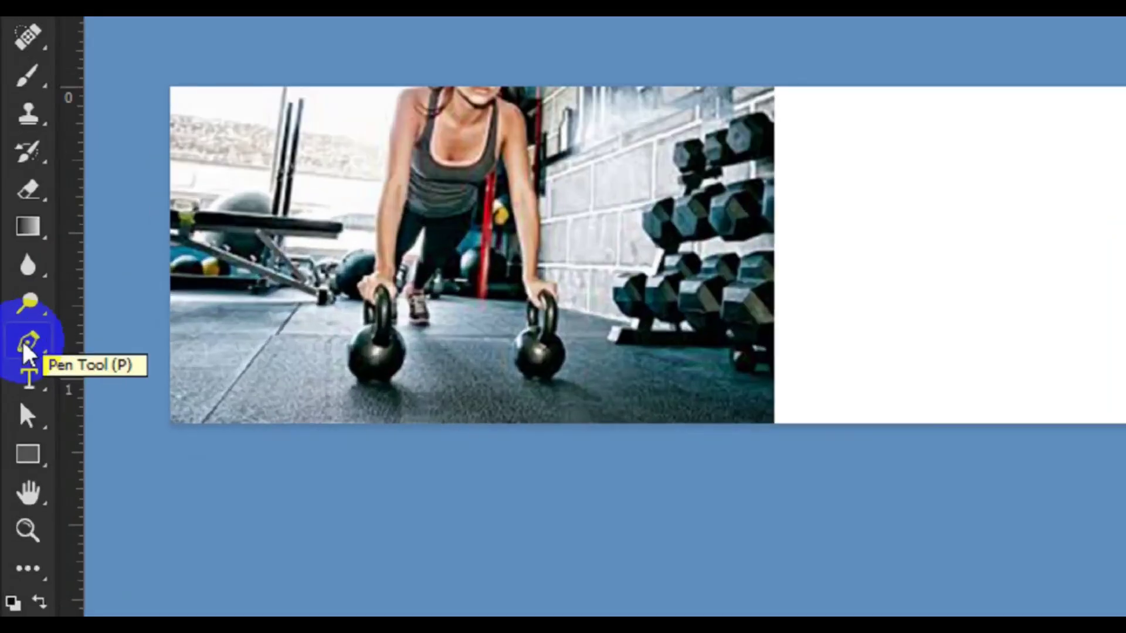
- Draw a navy quadrilateral with a slanted left edge over the banner's white right side
{"action": "left_click", "coordinate": [18, 404]}
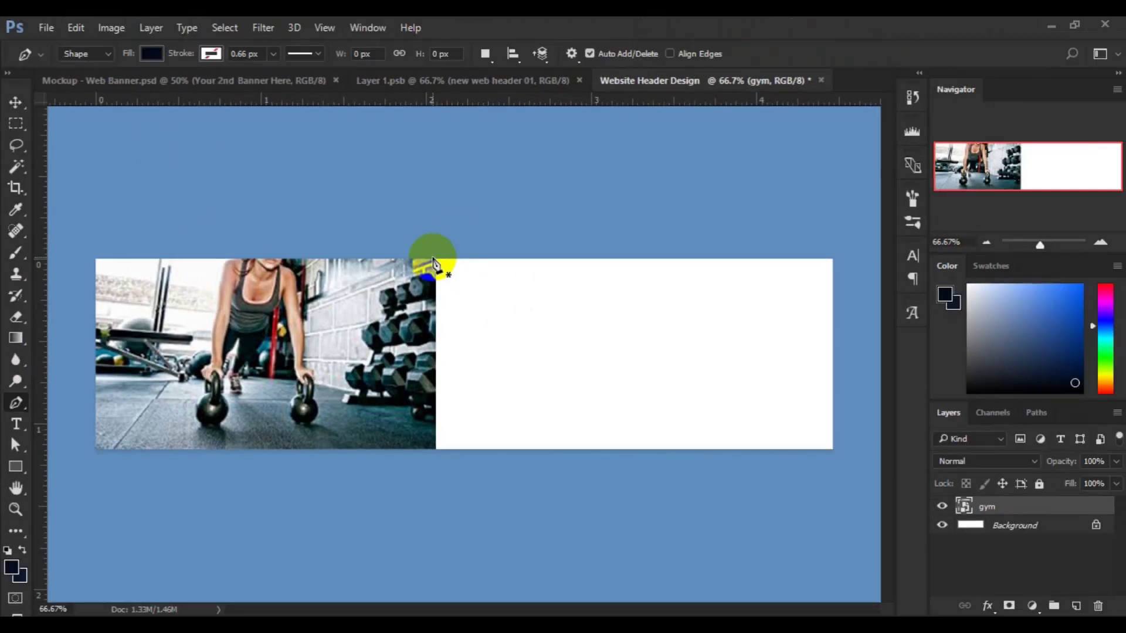
{"action": "left_click", "coordinate": [462, 246]}
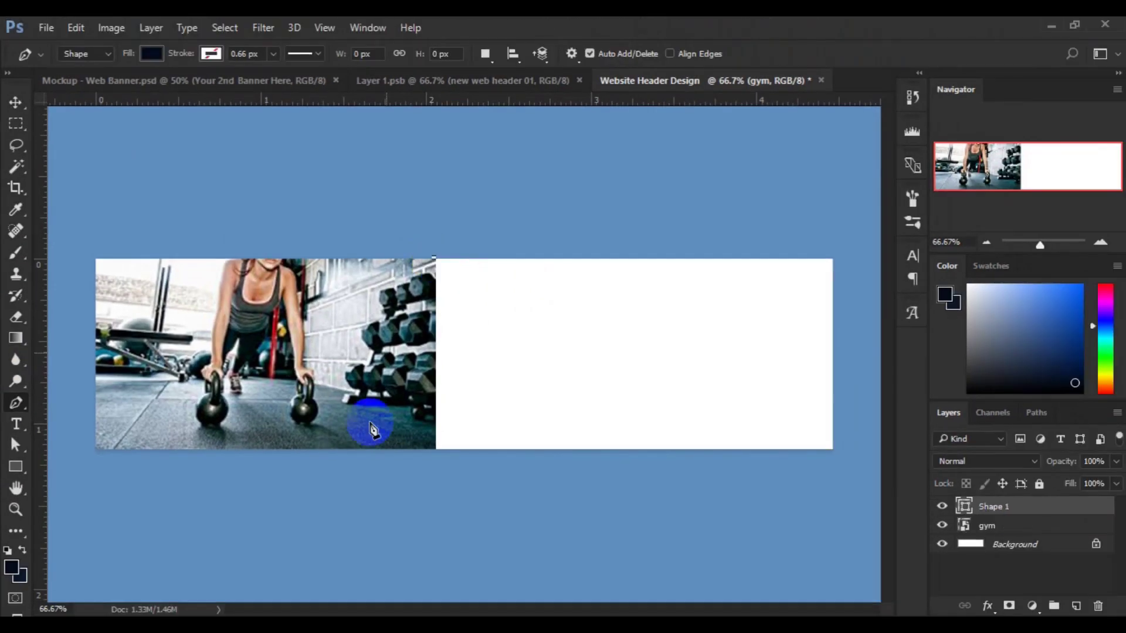
{"action": "left_click", "coordinate": [382, 440]}
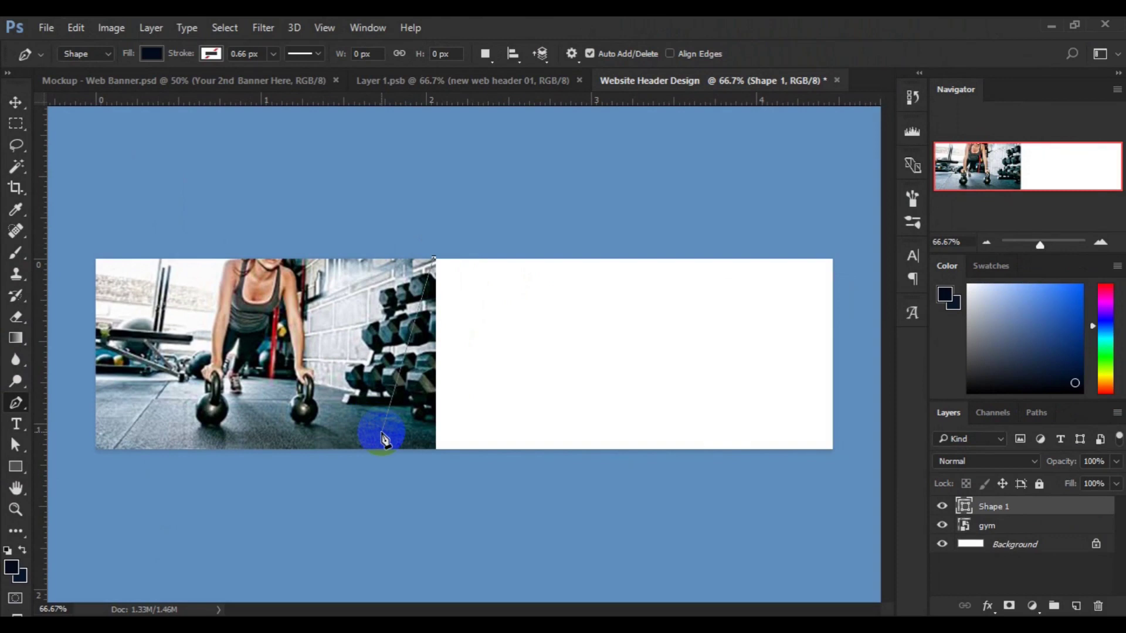
{"action": "left_click", "coordinate": [437, 449]}
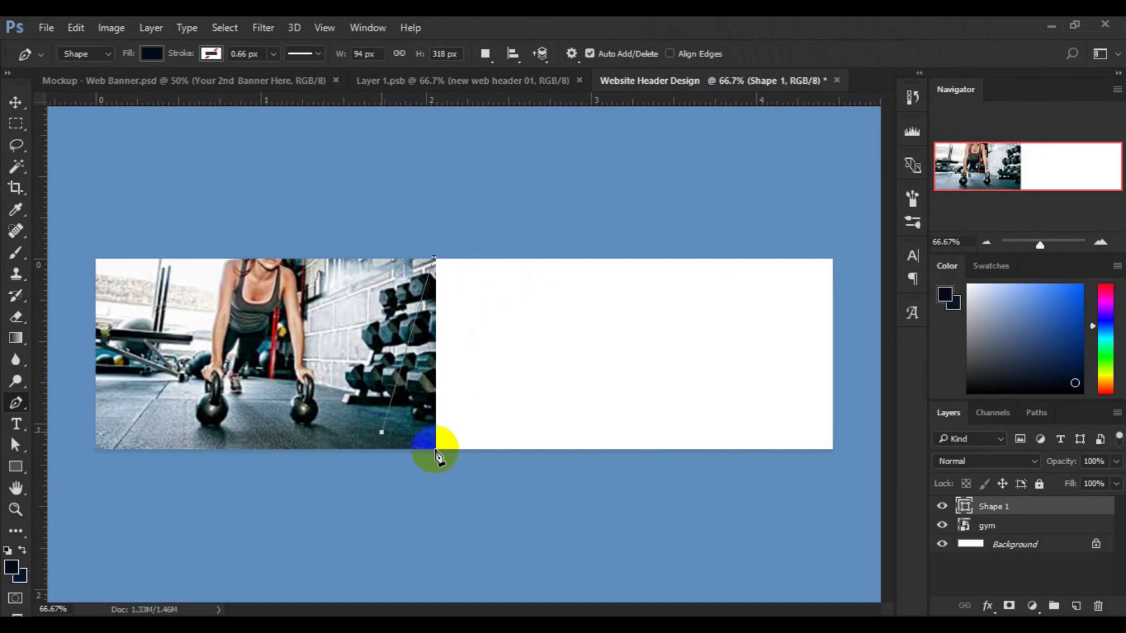
{"action": "left_click", "coordinate": [438, 450]}
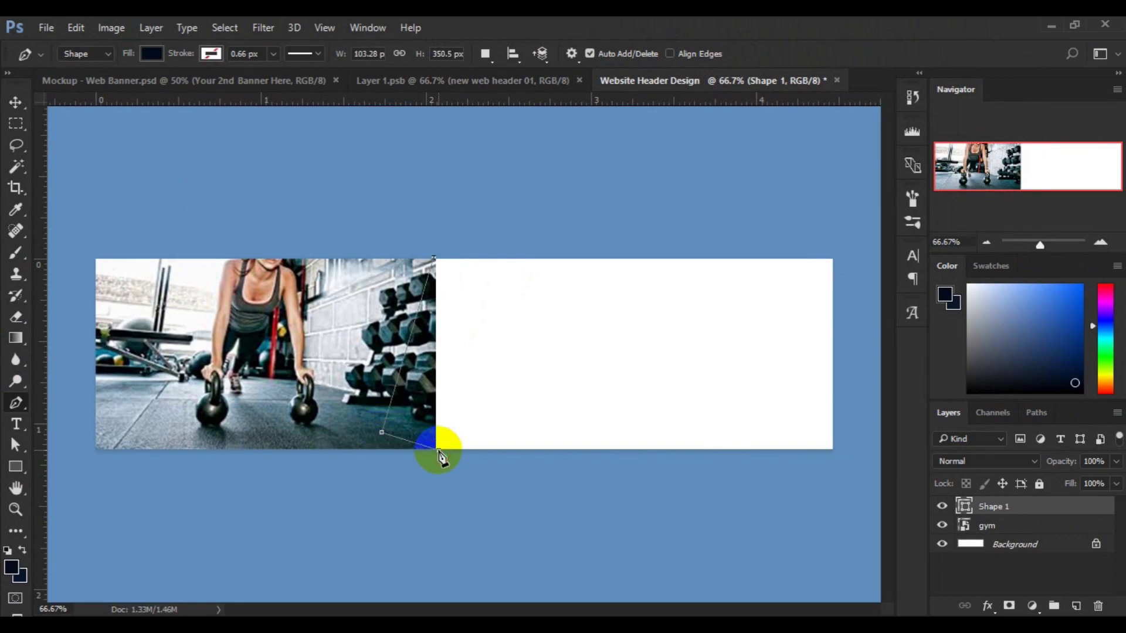
{"action": "left_click", "coordinate": [836, 448]}
{"action": "left_click", "coordinate": [834, 259]}
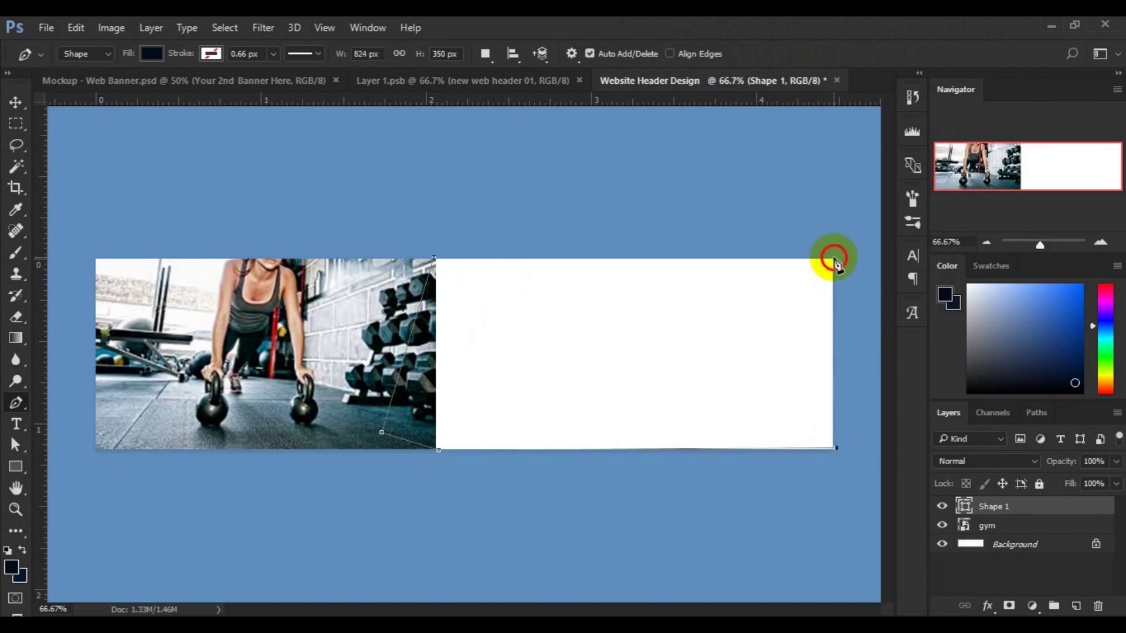
{"action": "left_click", "coordinate": [432, 259]}
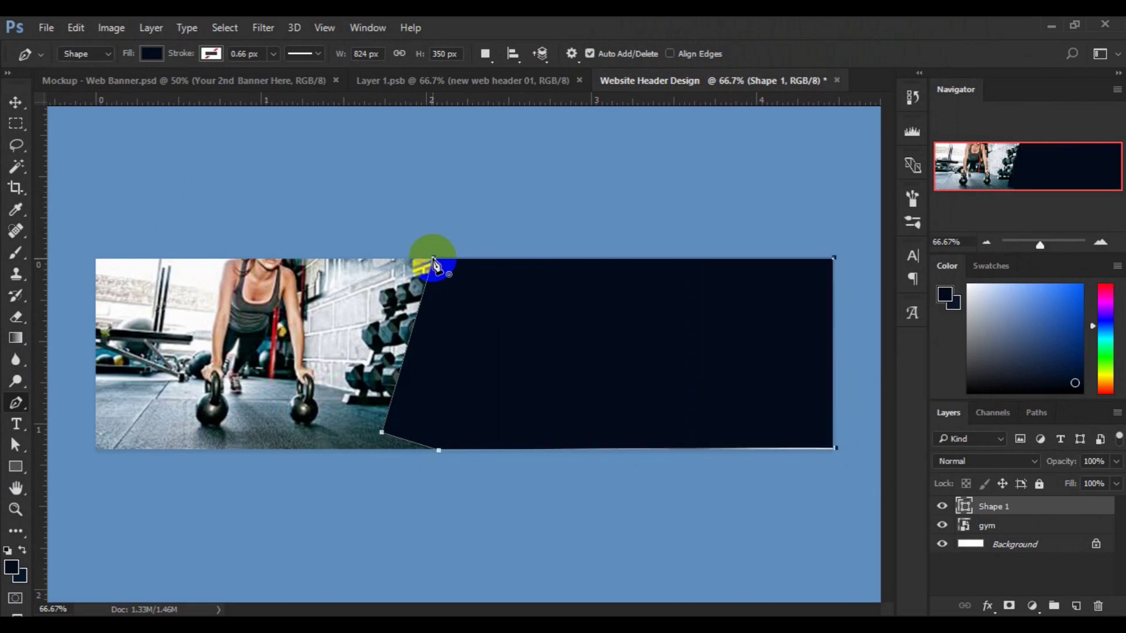
- On a new layer above the photo, begin outlining a slanted stripe beside the panel
{"action": "left_click", "coordinate": [987, 526]}
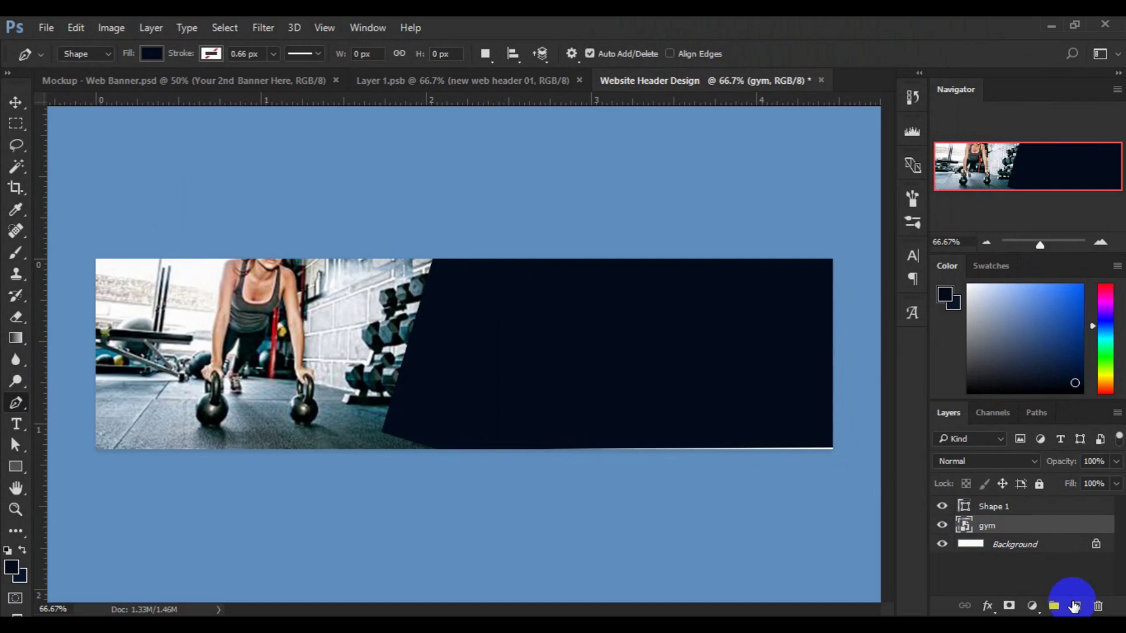
{"action": "left_click", "coordinate": [1075, 606]}
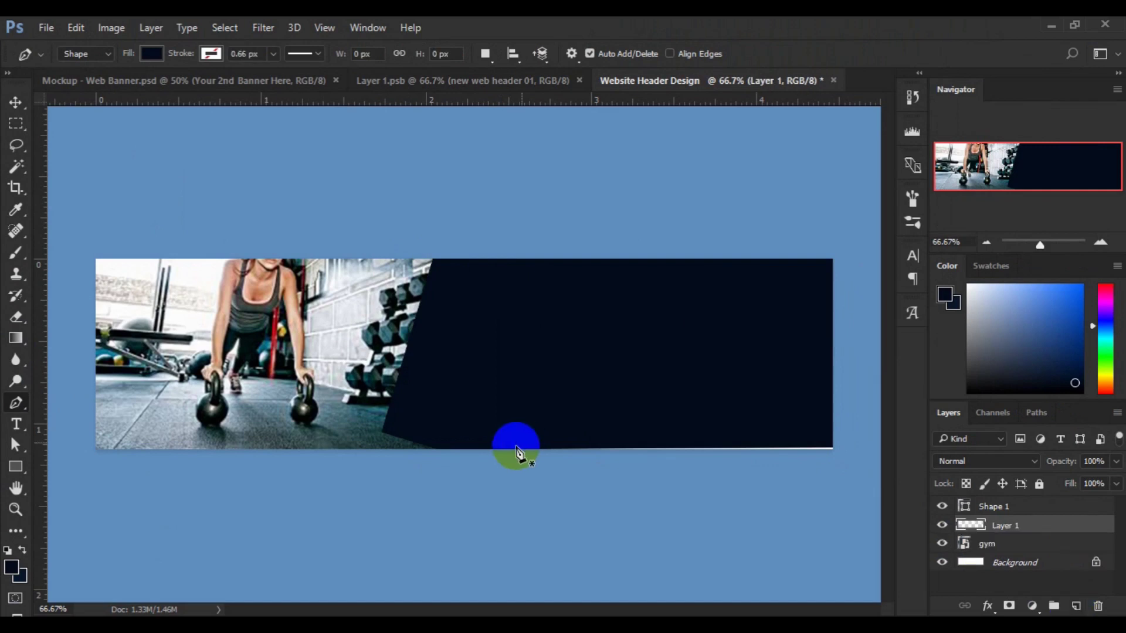
{"action": "left_click", "coordinate": [384, 434]}
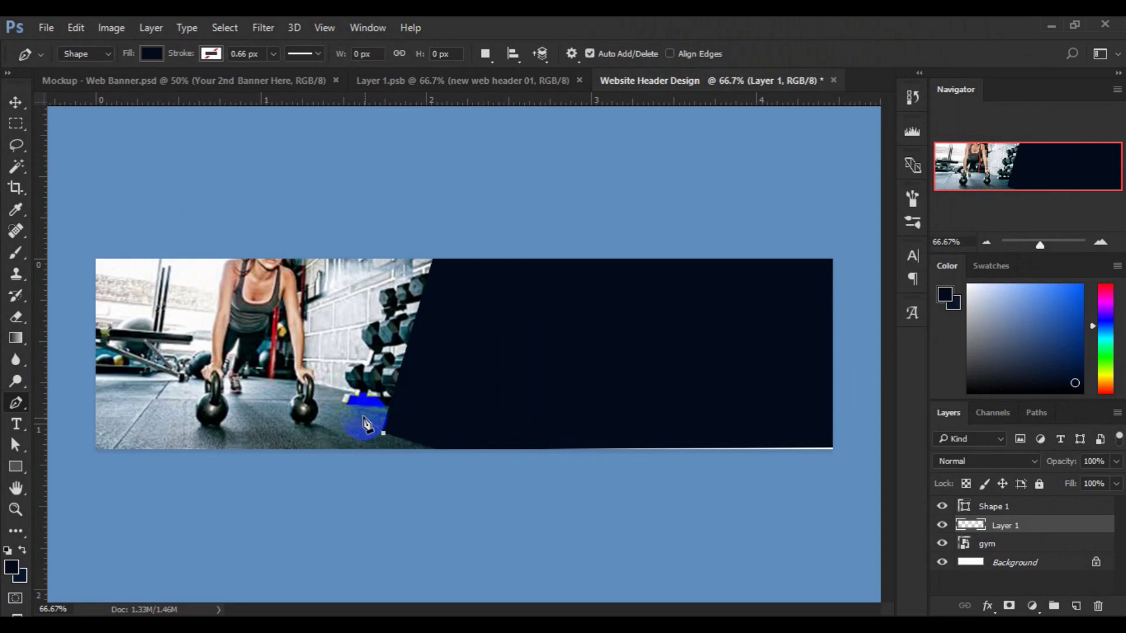
{"action": "left_click", "coordinate": [363, 417]}
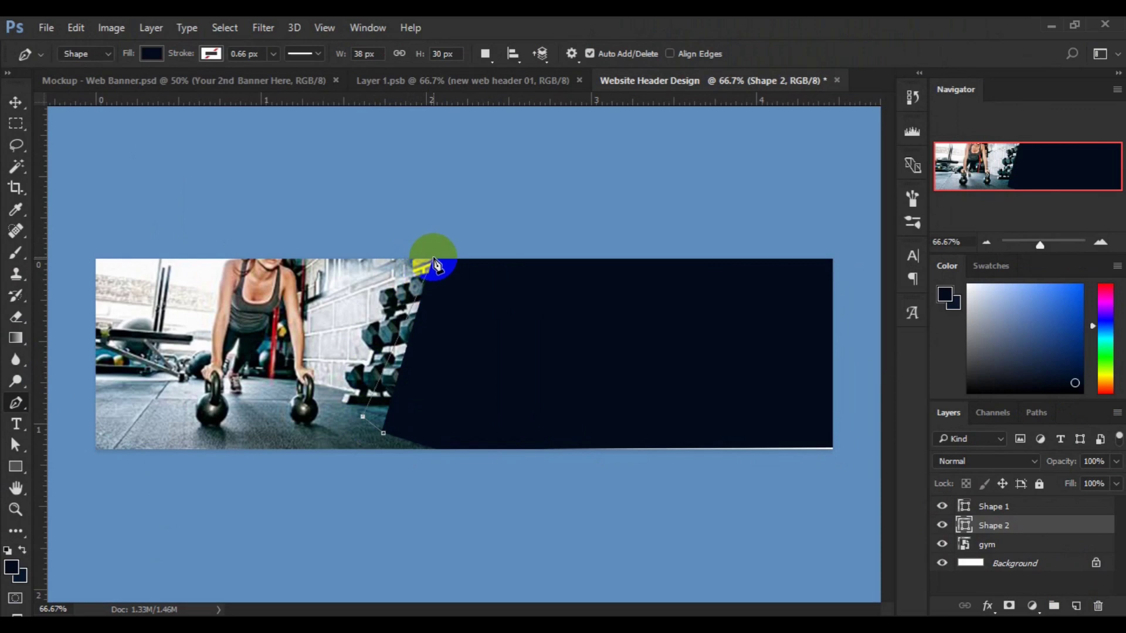
{"action": "left_click_drag", "start_coordinate": [434, 258], "coordinate": [444, 318]}
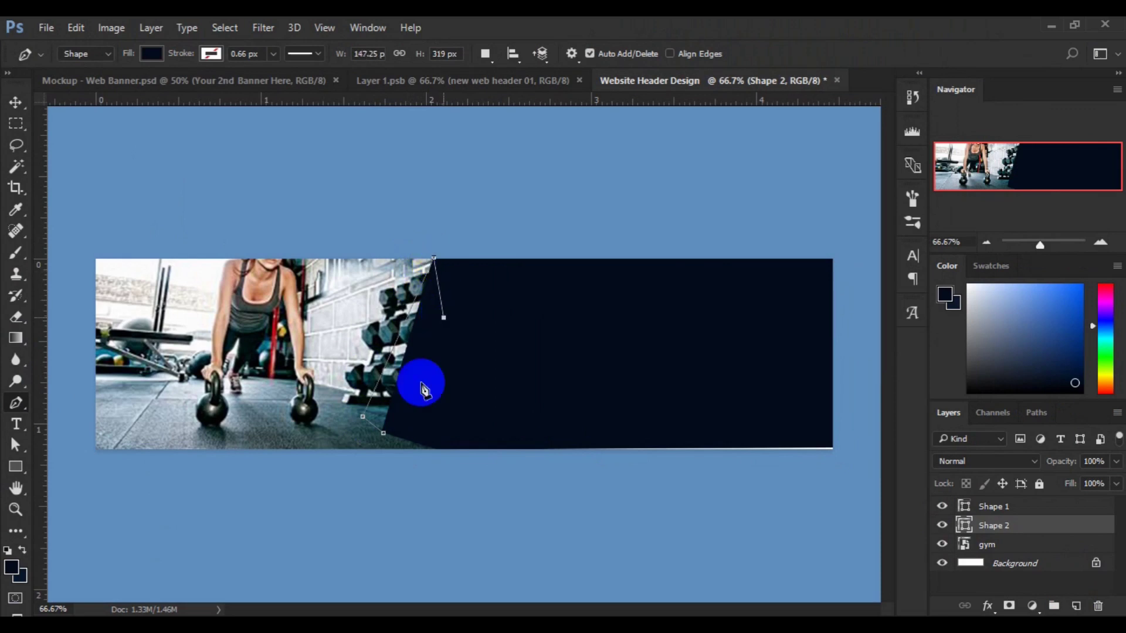
{"action": "left_click", "coordinate": [397, 415]}
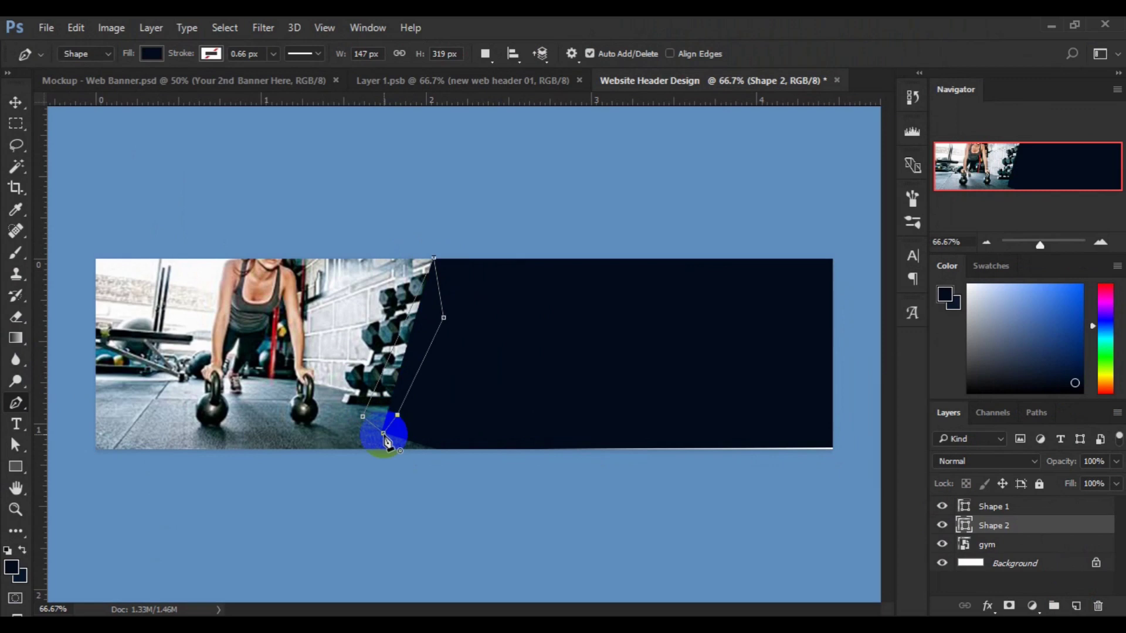
- Close the stripe outline and give it a bright yellow e8d502 fill
{"action": "left_click", "coordinate": [384, 434]}
{"action": "left_click", "coordinate": [965, 529]}
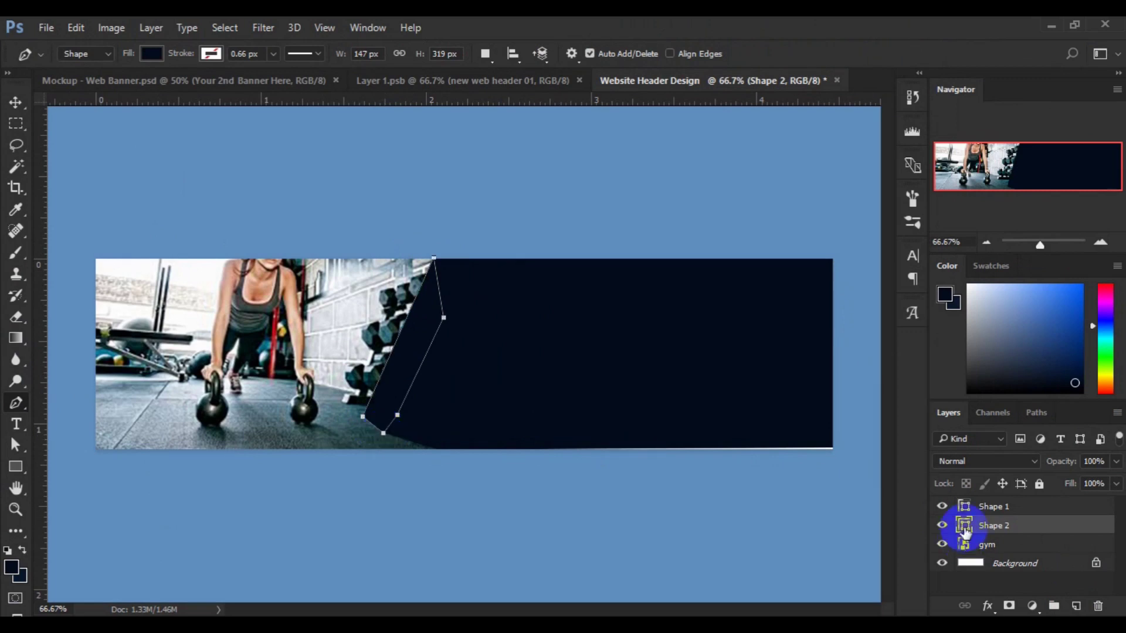
{"action": "double_click", "coordinate": [964, 529]}
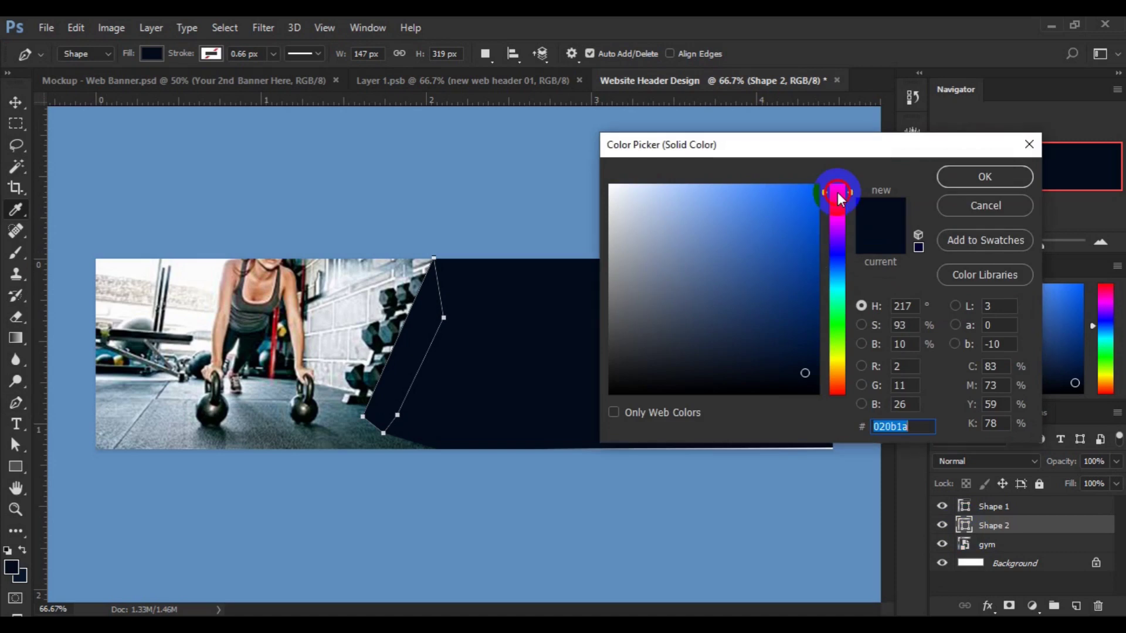
{"action": "left_click_drag", "start_coordinate": [839, 200], "coordinate": [852, 183]}
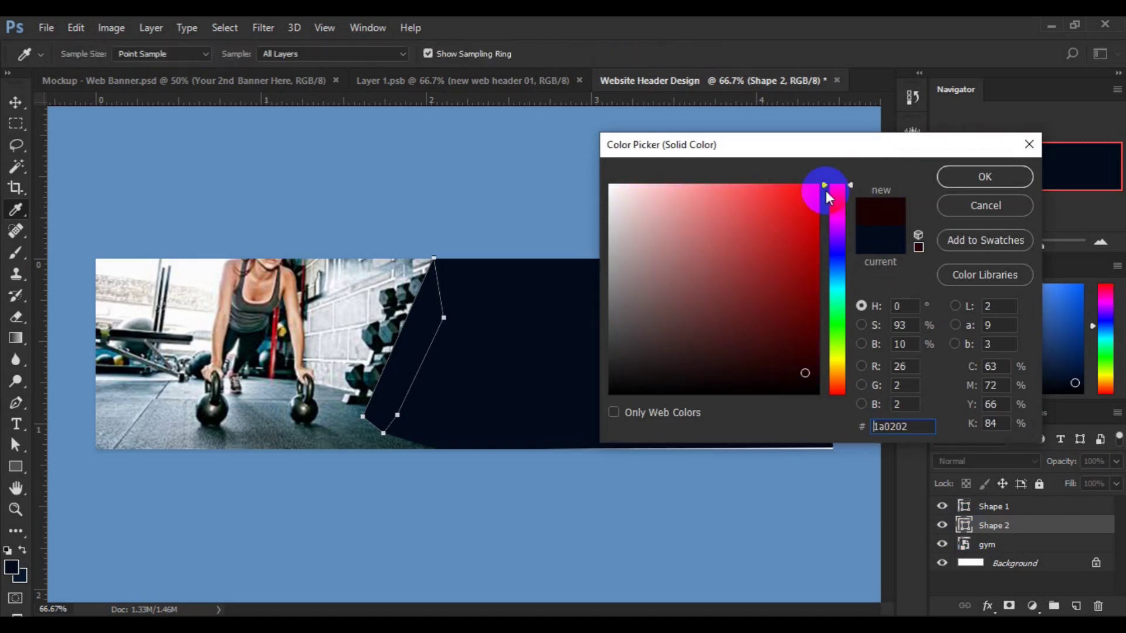
{"action": "left_click_drag", "start_coordinate": [851, 183], "coordinate": [838, 370]}
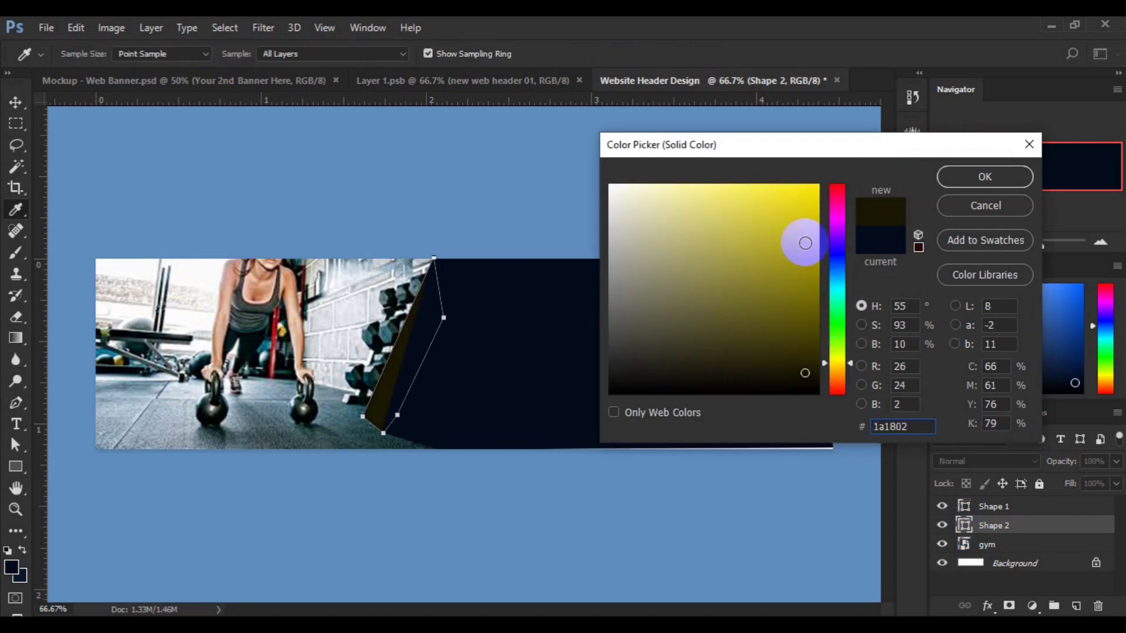
{"action": "left_click", "coordinate": [812, 214]}
{"action": "left_click_drag", "start_coordinate": [812, 215], "coordinate": [817, 203]}
{"action": "left_click", "coordinate": [974, 177]}
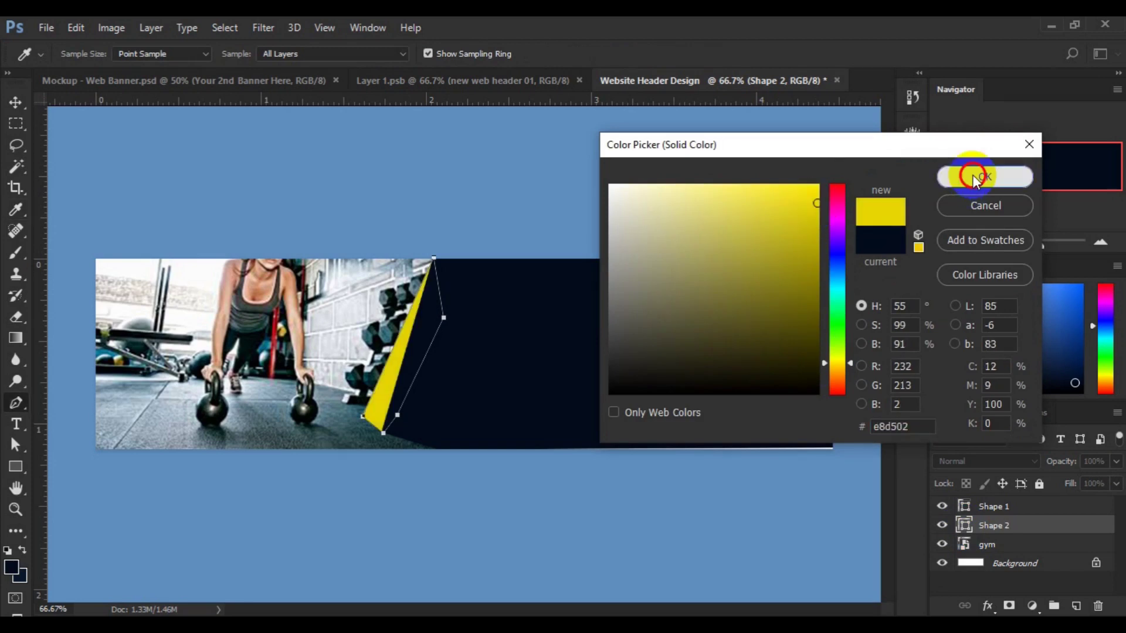
{"action": "left_click", "coordinate": [1004, 546]}
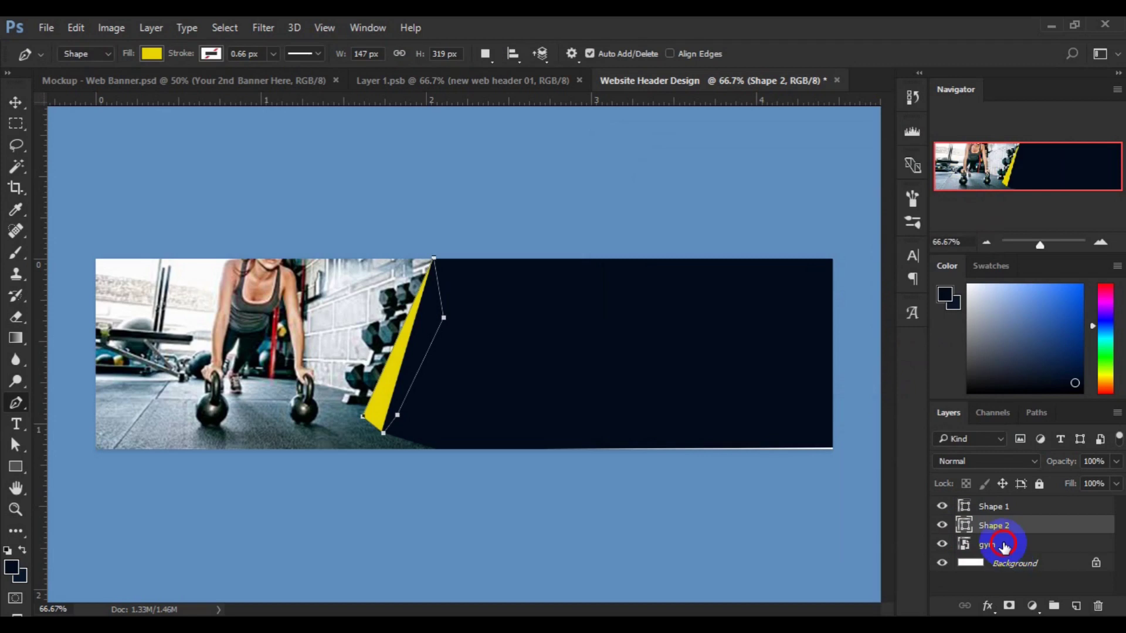
{"action": "left_click", "coordinate": [1004, 547]}
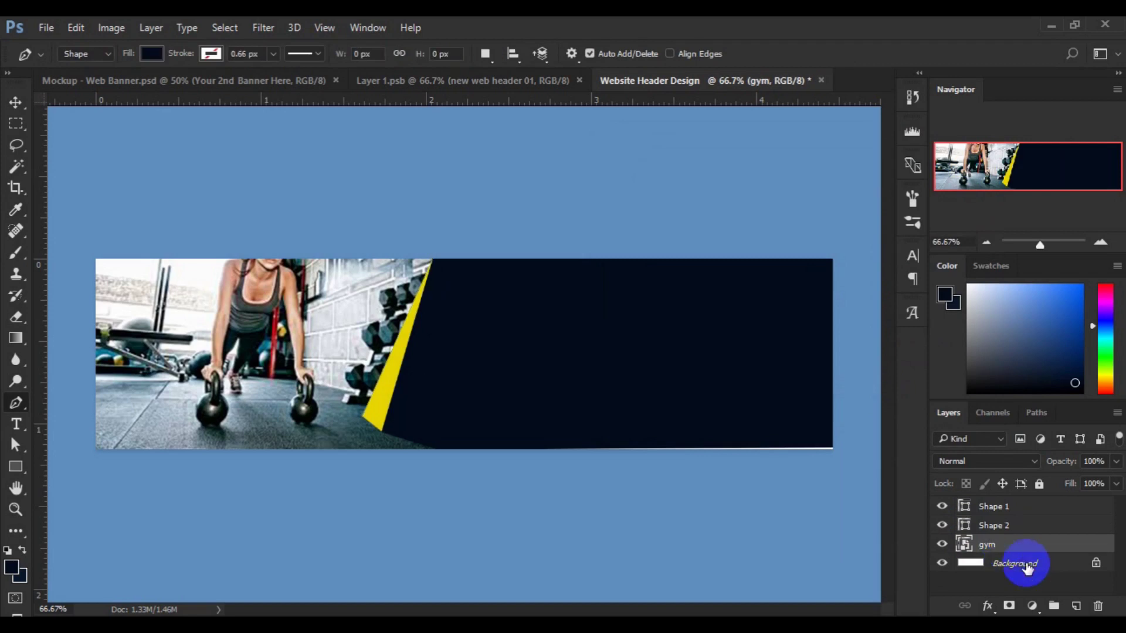
- On a new layer, draw a thin triangular stripe beside the yellow one
{"action": "left_click", "coordinate": [1076, 604]}
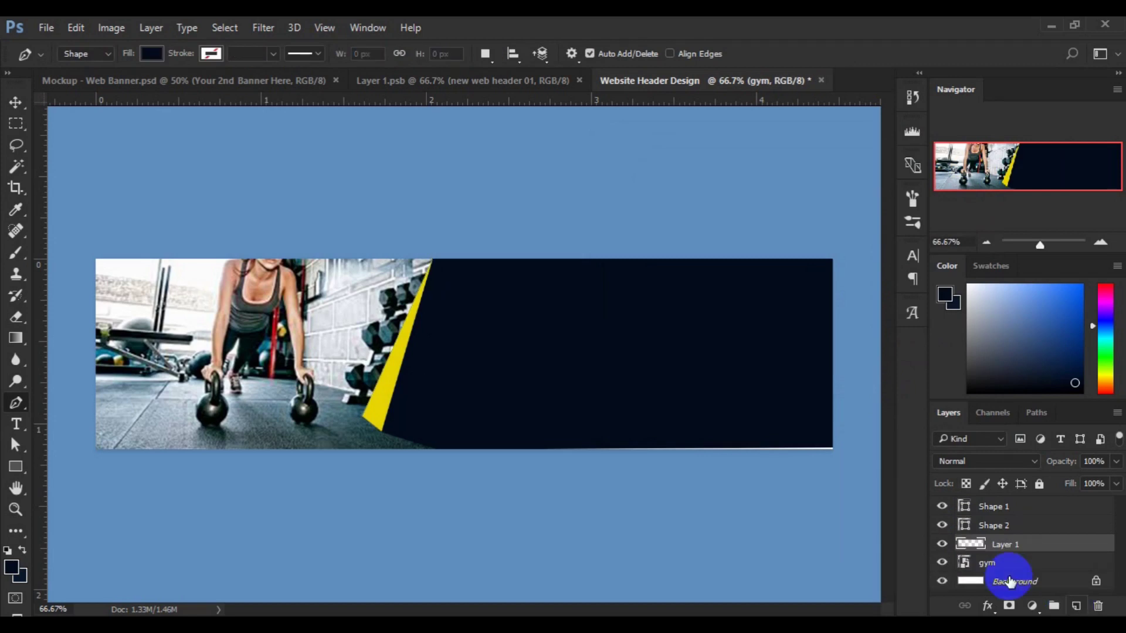
{"action": "left_click", "coordinate": [430, 385]}
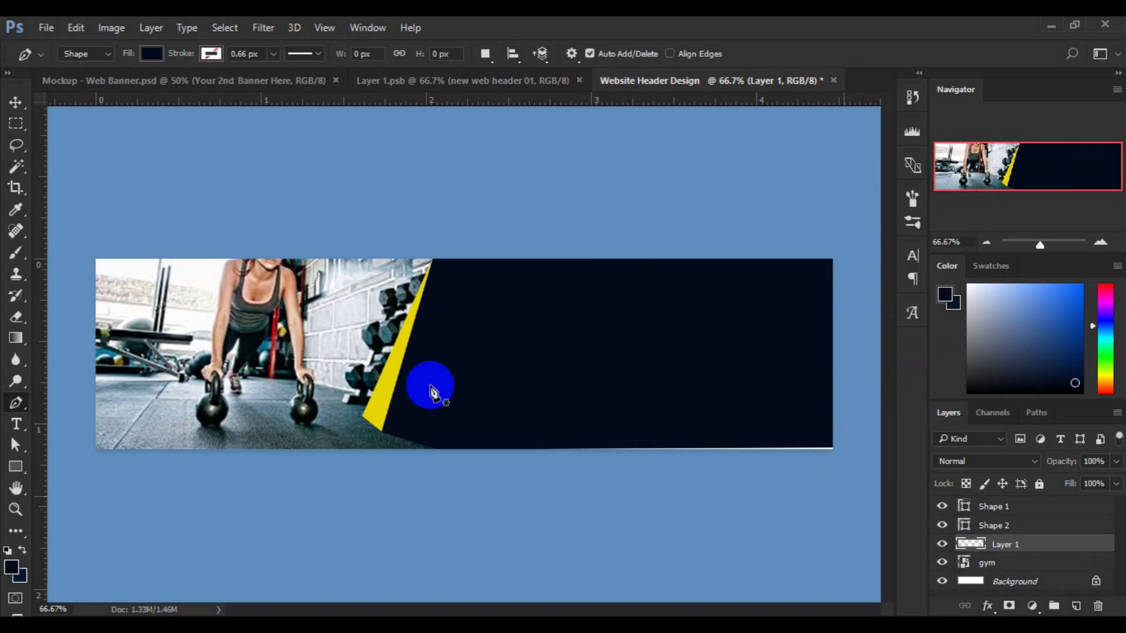
{"action": "left_click", "coordinate": [374, 410]}
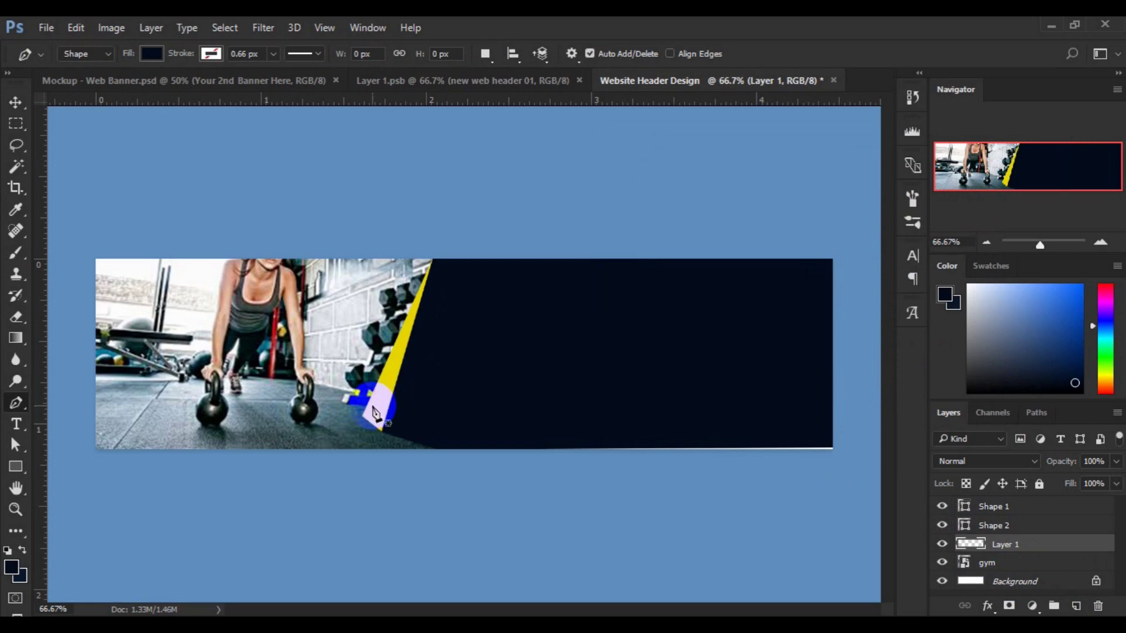
{"action": "left_click", "coordinate": [372, 409]}
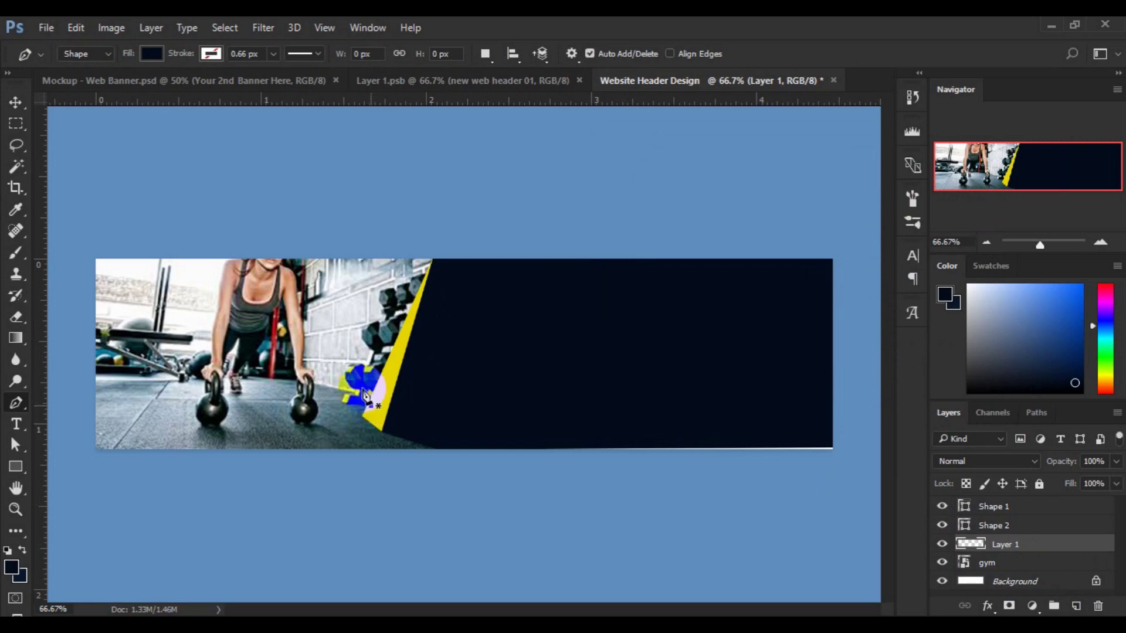
{"action": "left_click", "coordinate": [358, 385]}
{"action": "left_click", "coordinate": [432, 266]}
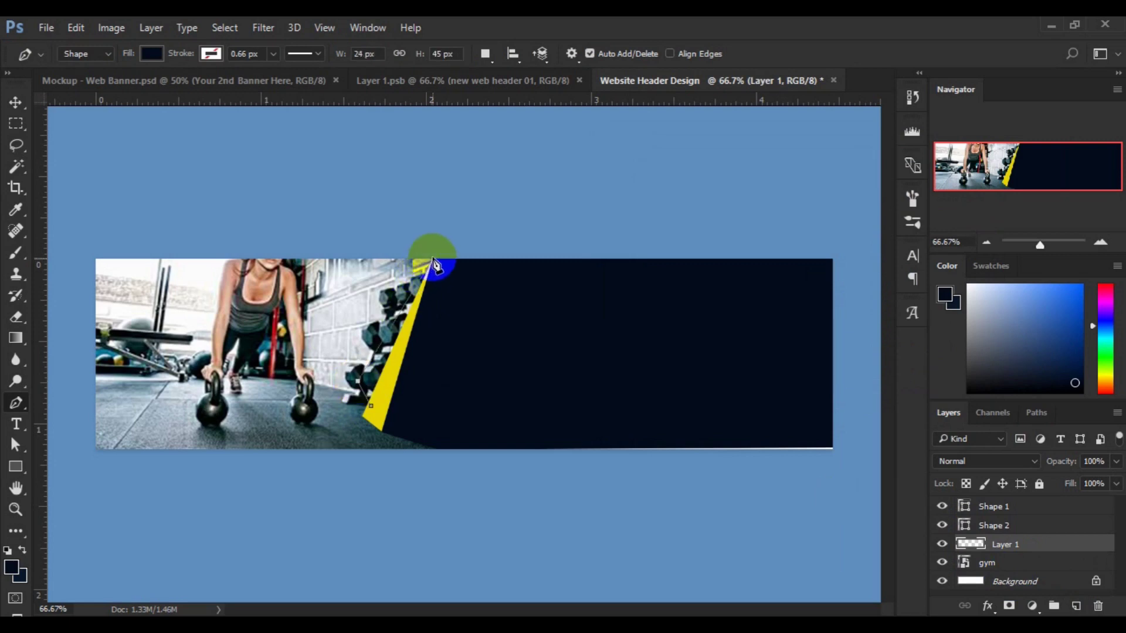
{"action": "left_click", "coordinate": [434, 261]}
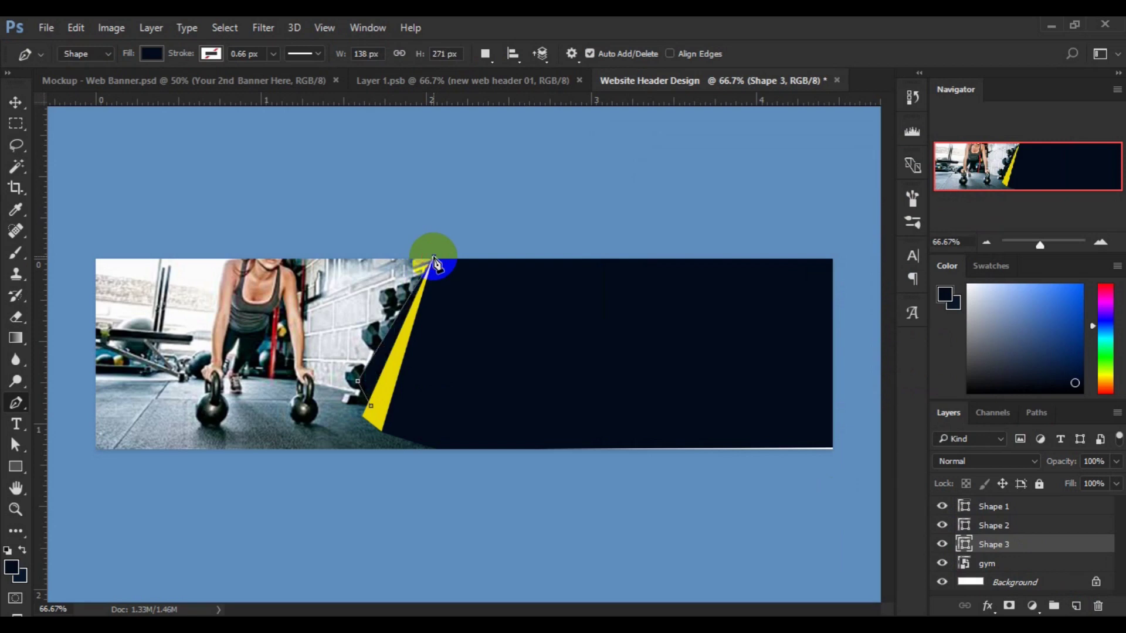
{"action": "left_click", "coordinate": [431, 360]}
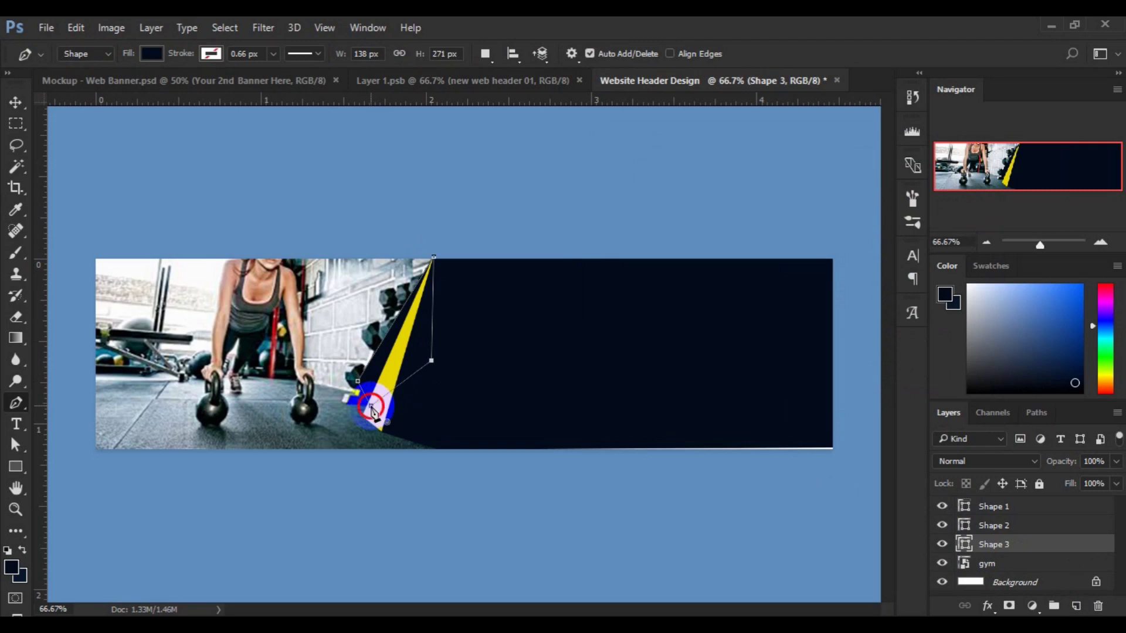
{"action": "left_click", "coordinate": [371, 407]}
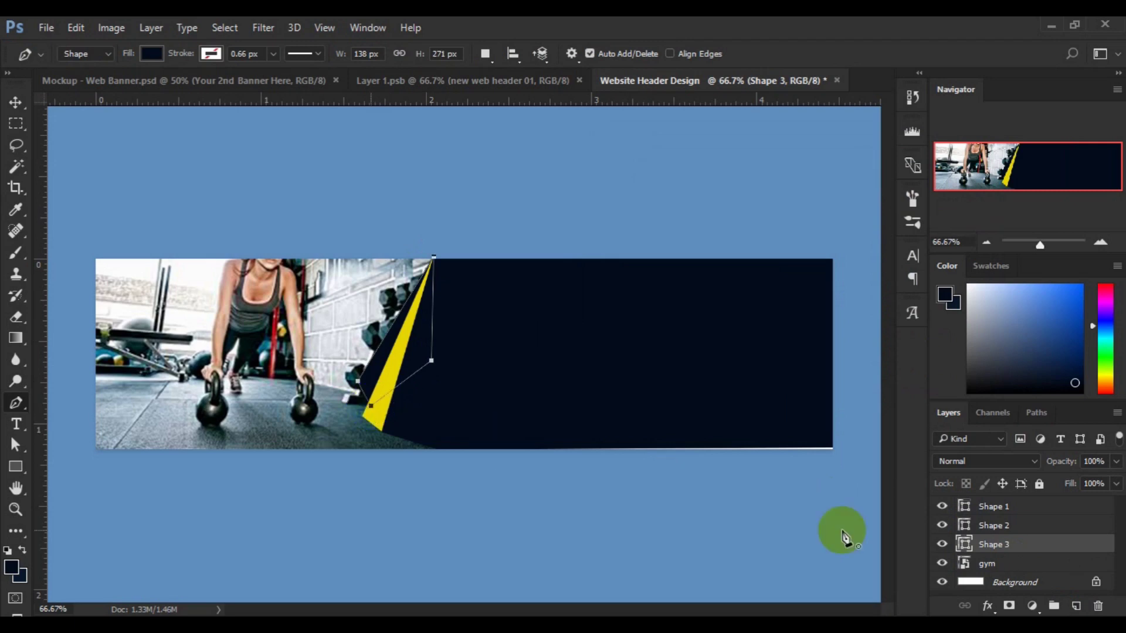
- On another new layer, draw a second triangular stripe from the banner's top over the dumbbells
{"action": "left_click", "coordinate": [1009, 564]}
{"action": "left_click", "coordinate": [1076, 605]}
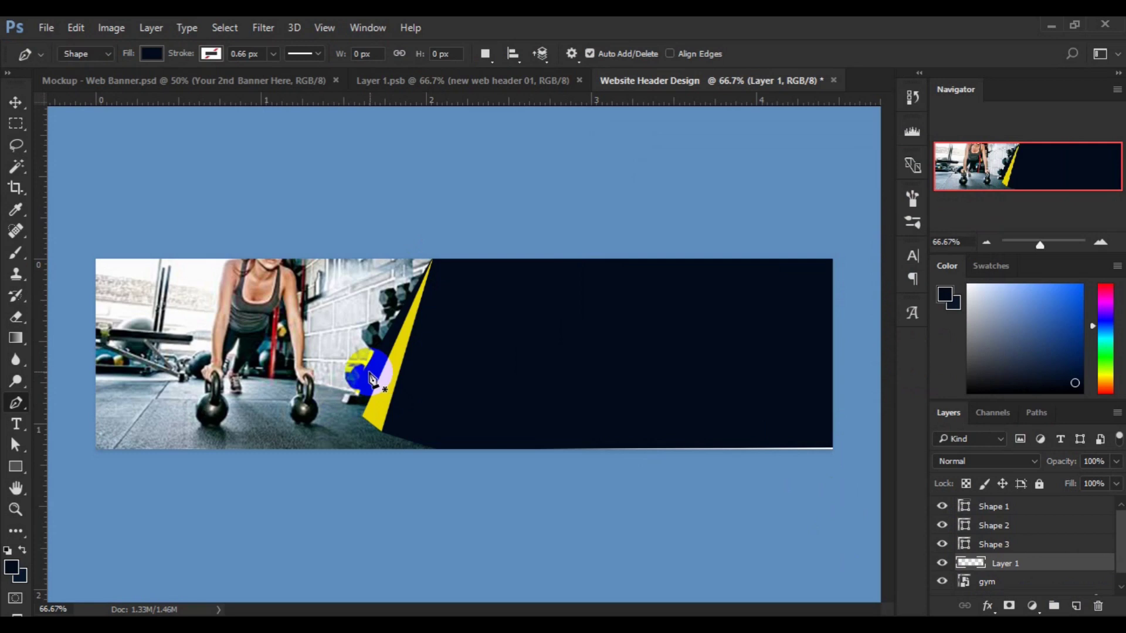
{"action": "left_click", "coordinate": [359, 357]}
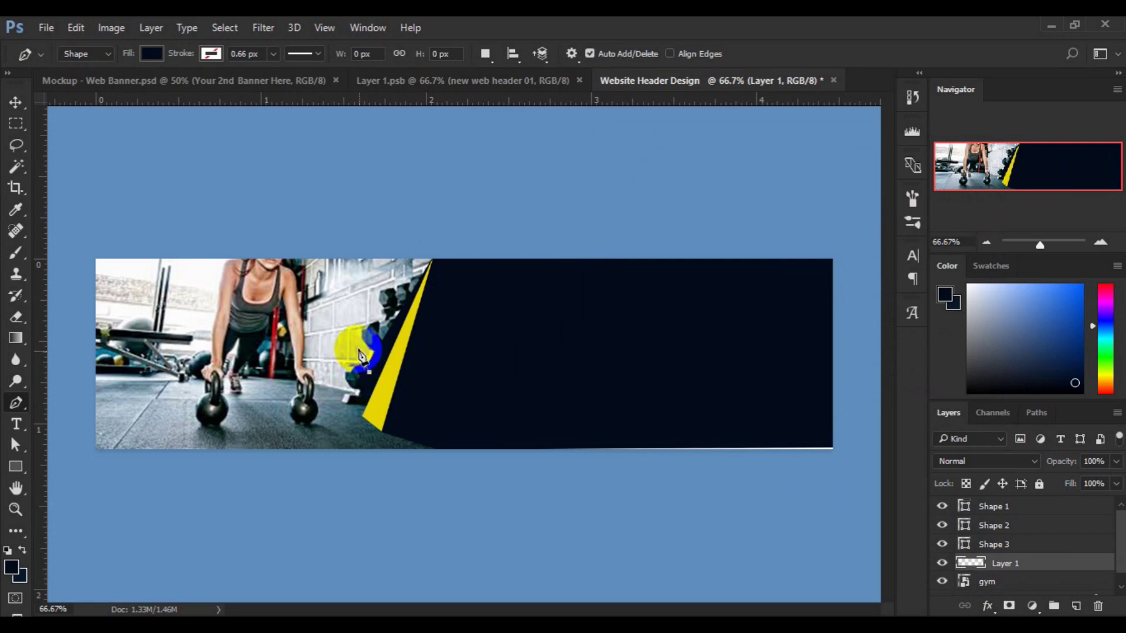
{"action": "left_click", "coordinate": [363, 350]}
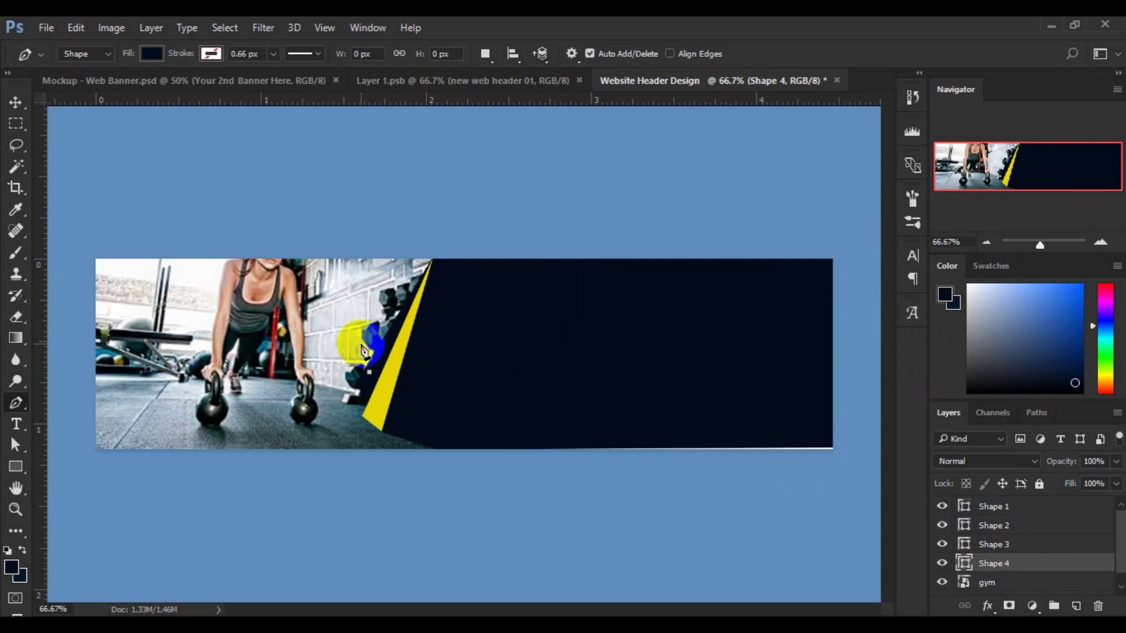
{"action": "left_click", "coordinate": [361, 346]}
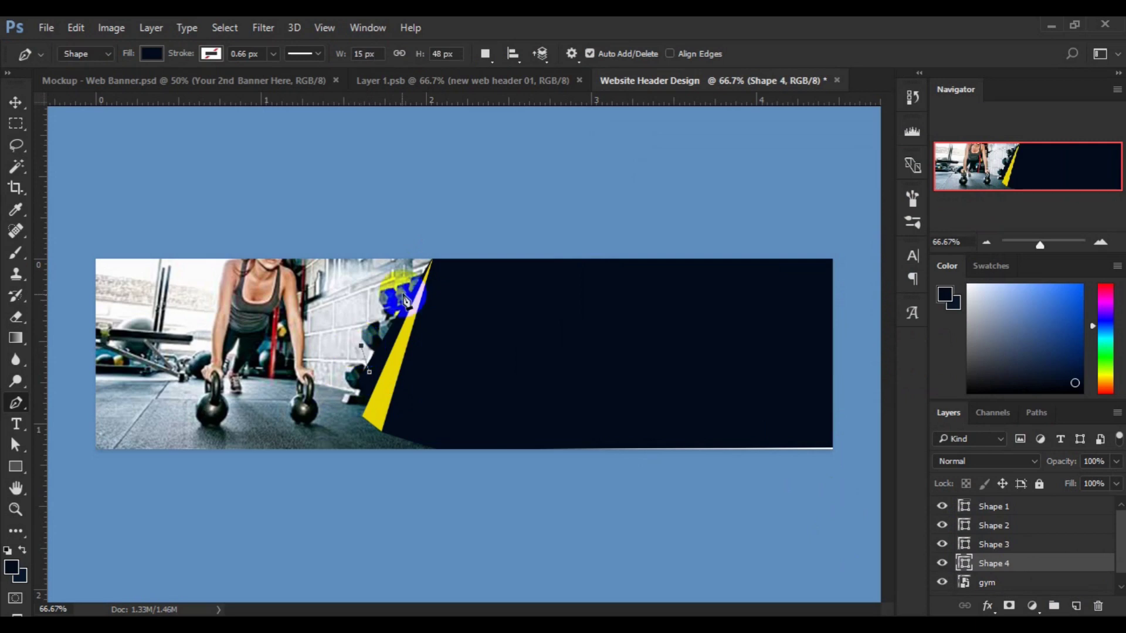
{"action": "left_click", "coordinate": [433, 258]}
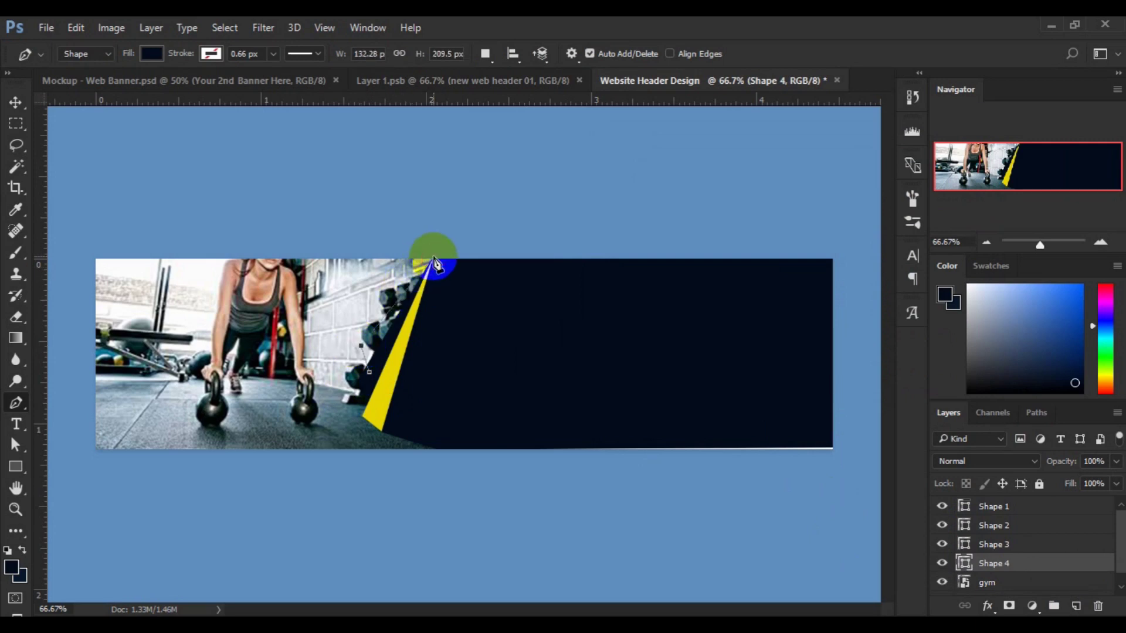
{"action": "left_click", "coordinate": [442, 324]}
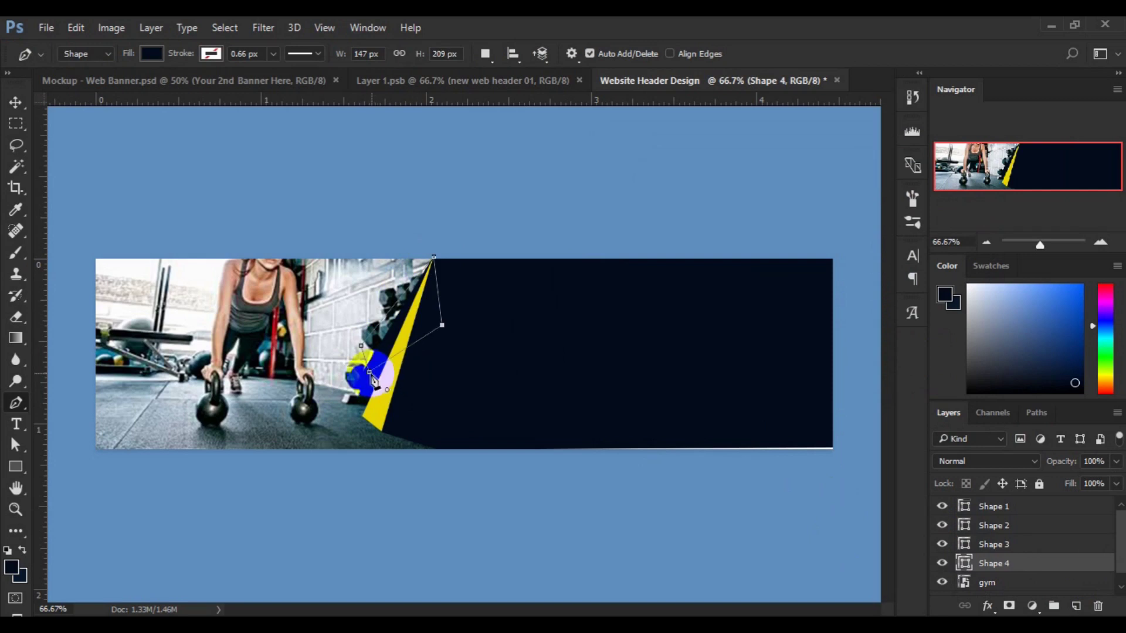
{"action": "left_click", "coordinate": [369, 373]}
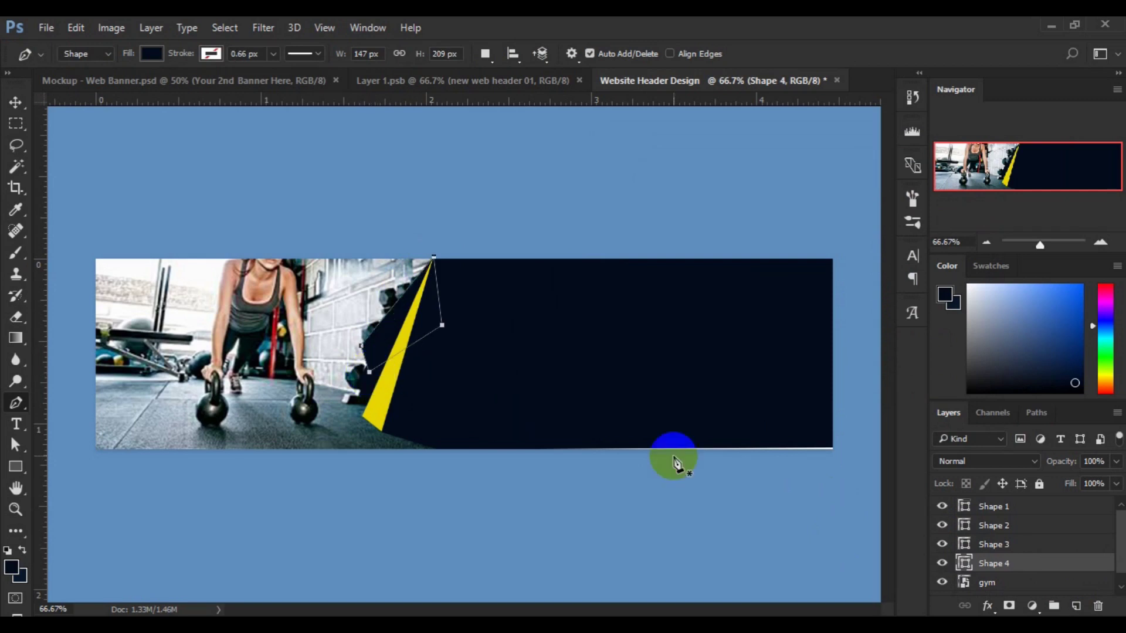
{"action": "double_click", "coordinate": [964, 564]}
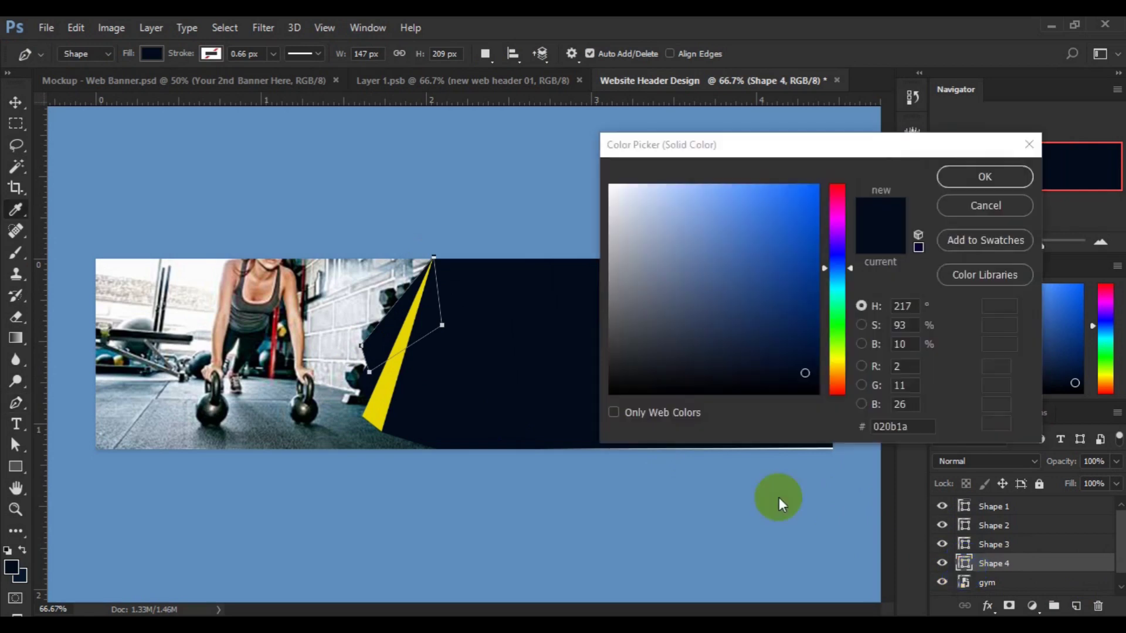
- Sample the yellow stripe, then shift the hue to fill Shape 4 orange dfa019
{"action": "left_click", "coordinate": [386, 394]}
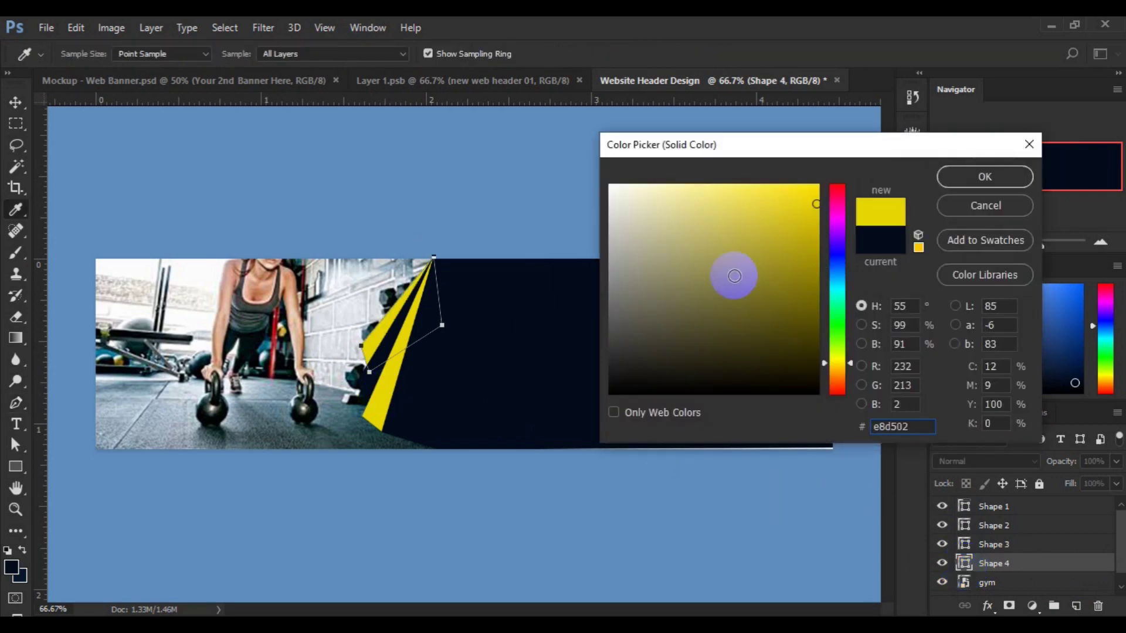
{"action": "left_click_drag", "start_coordinate": [851, 363], "coordinate": [852, 370]}
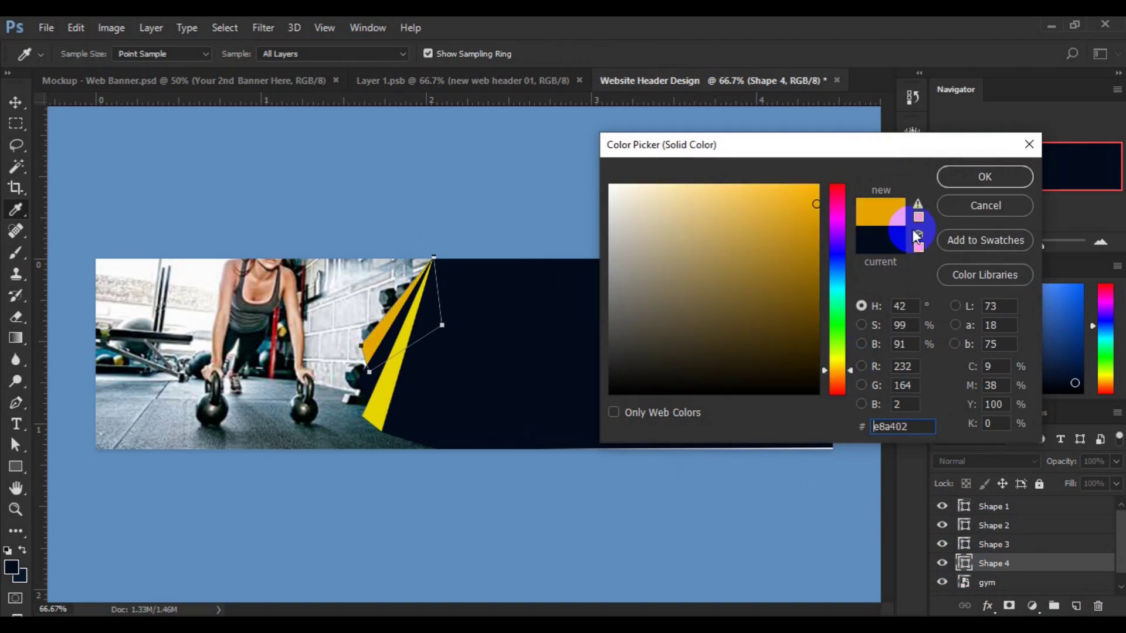
{"action": "left_click", "coordinate": [917, 204]}
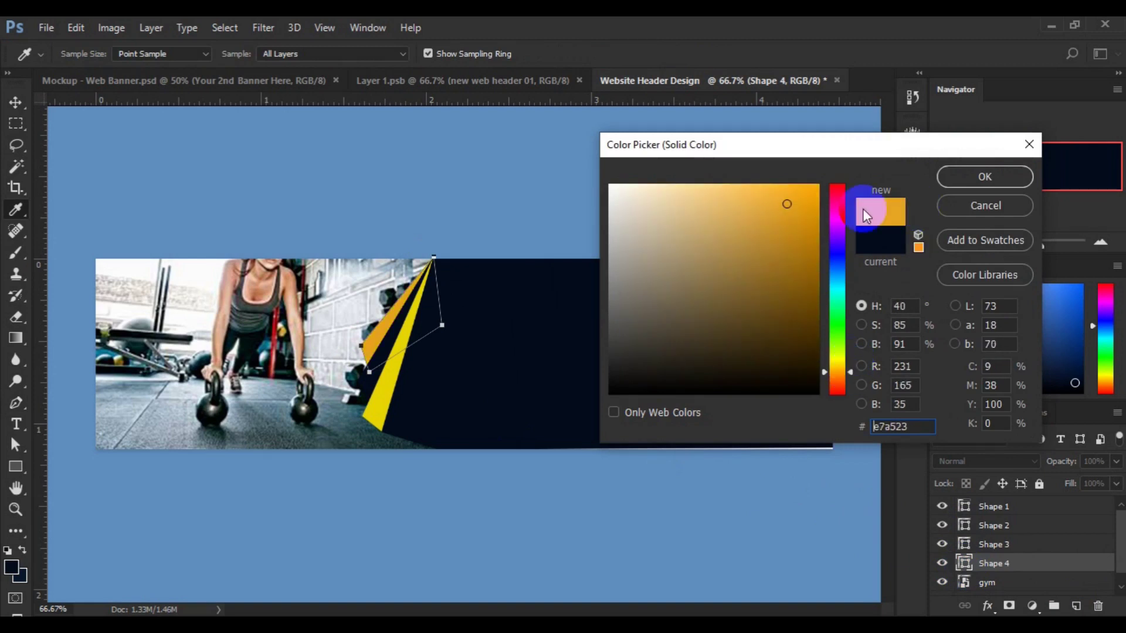
{"action": "left_click", "coordinate": [850, 367]}
{"action": "left_click_drag", "start_coordinate": [851, 370], "coordinate": [851, 368]}
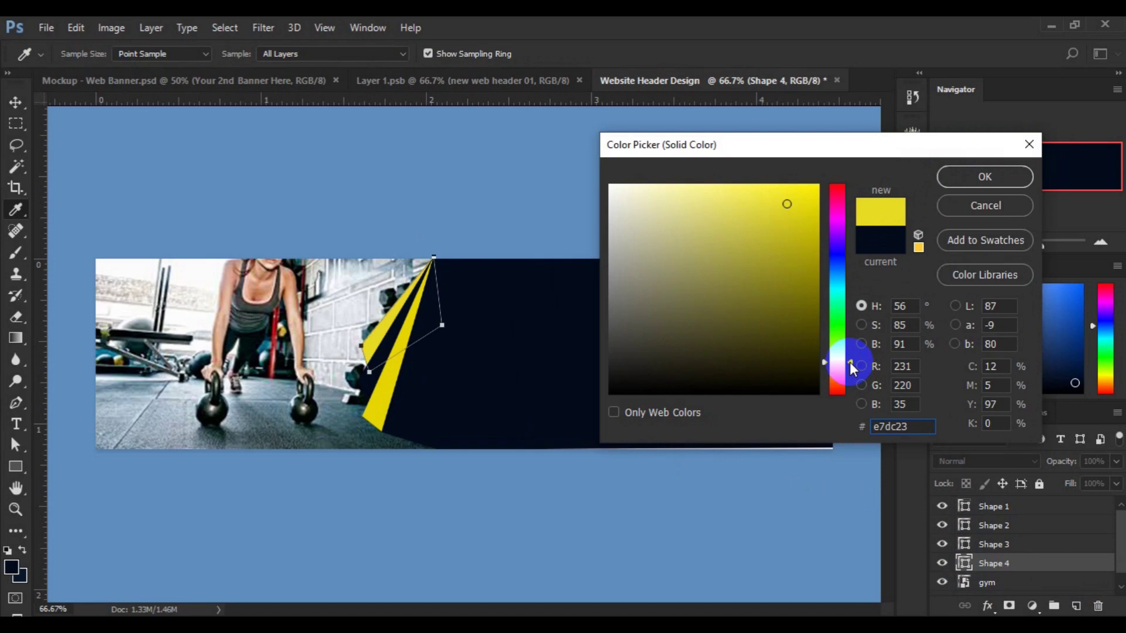
{"action": "left_click_drag", "start_coordinate": [850, 361], "coordinate": [849, 376]}
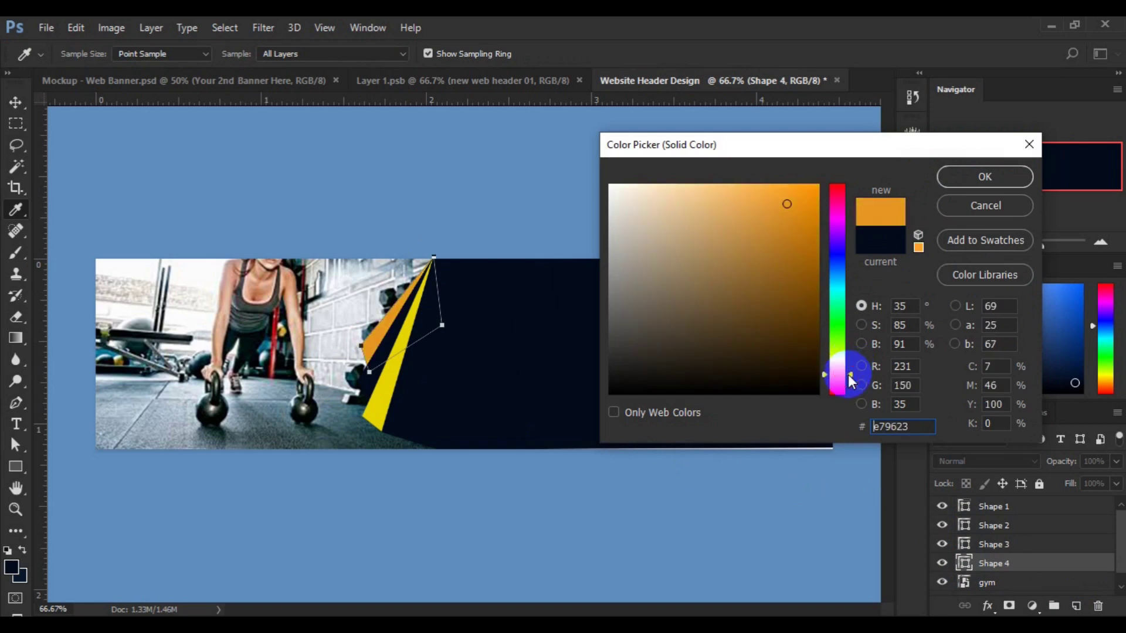
{"action": "left_click_drag", "start_coordinate": [851, 381], "coordinate": [849, 371]}
{"action": "left_click", "coordinate": [795, 210]}
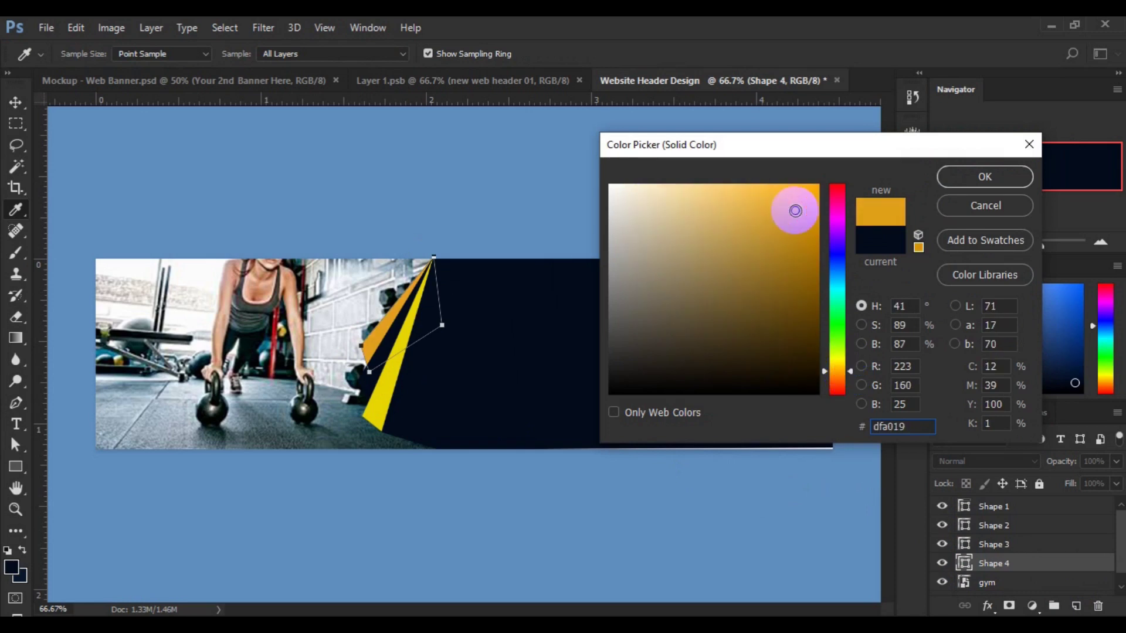
{"action": "left_click", "coordinate": [967, 178]}
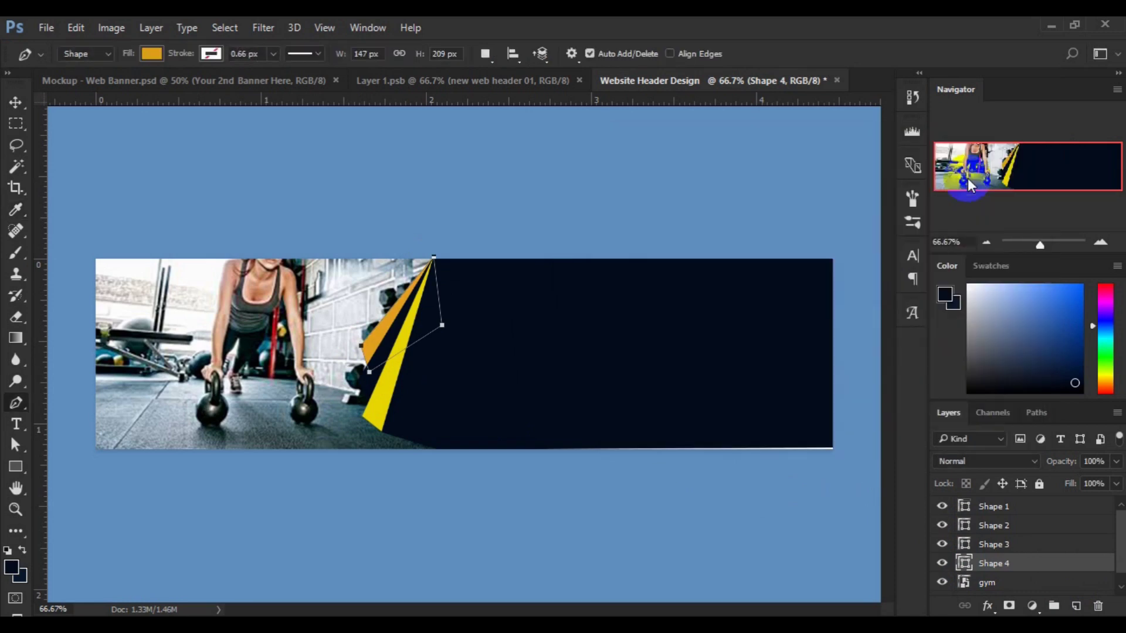
- Draw a rectangle on a new layer near the navy panel's lower right
{"action": "key", "text": "v"}
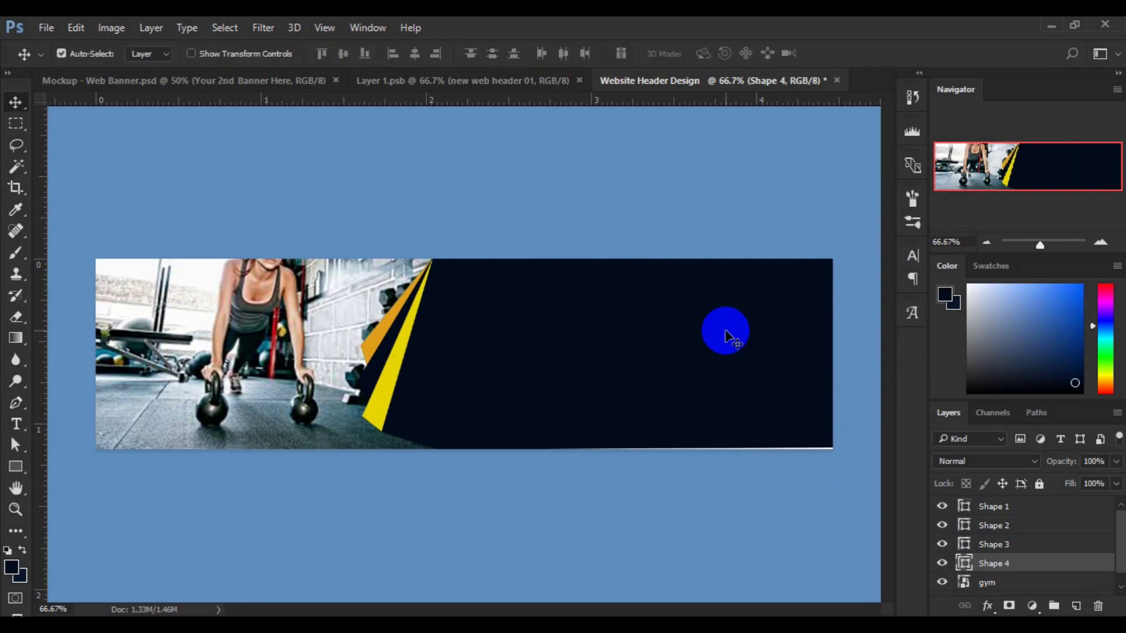
{"action": "left_click", "coordinate": [684, 343]}
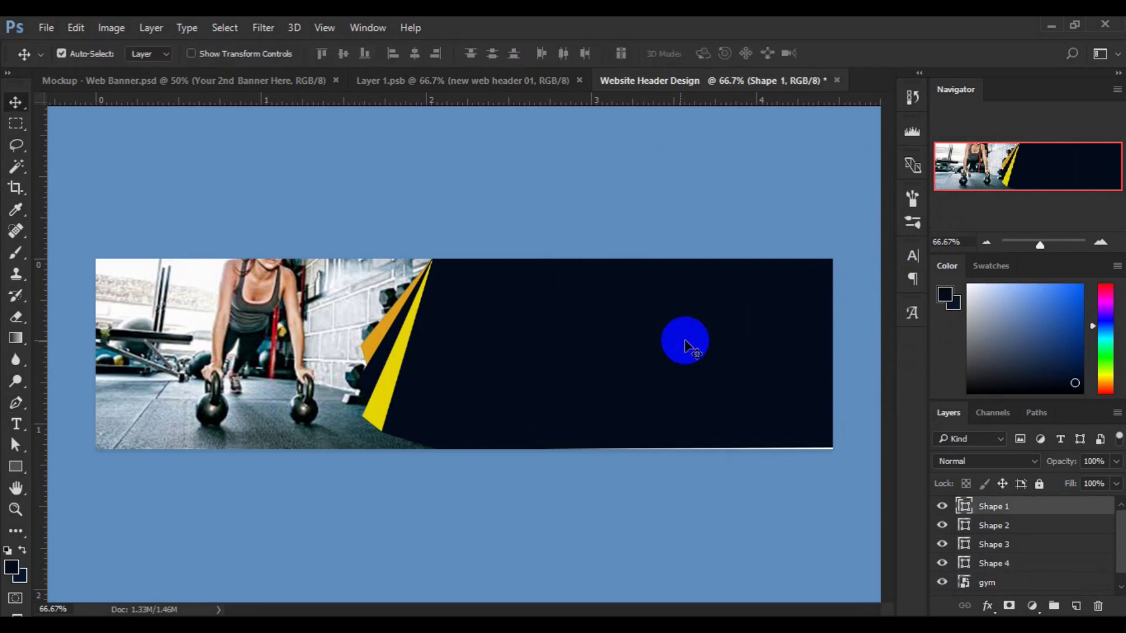
{"action": "left_click", "coordinate": [16, 467]}
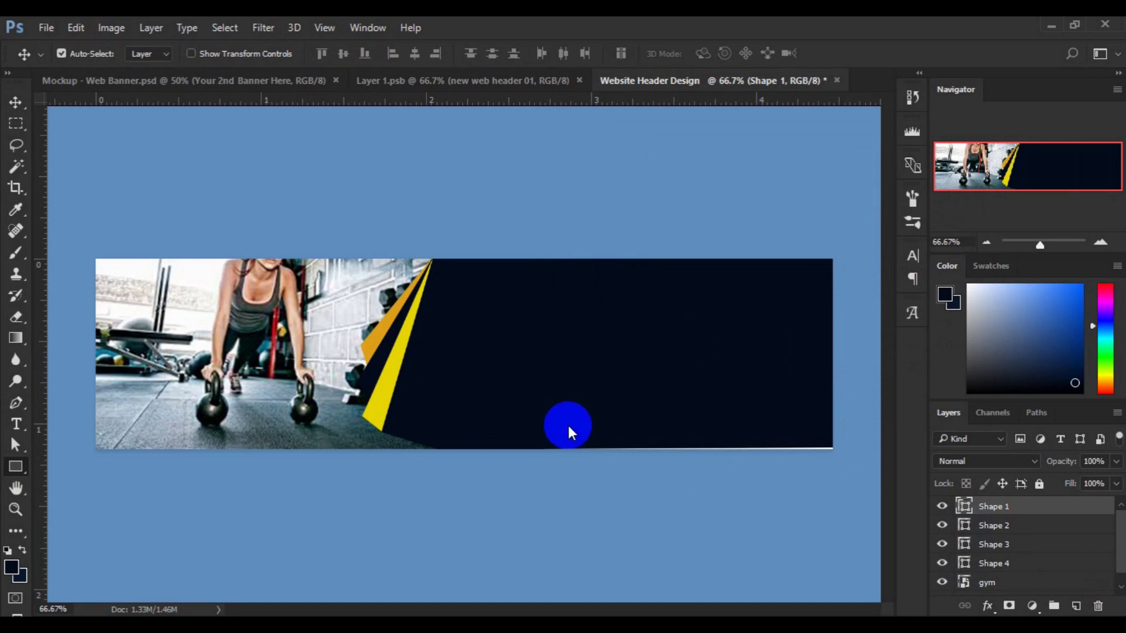
{"action": "left_click", "coordinate": [1077, 608]}
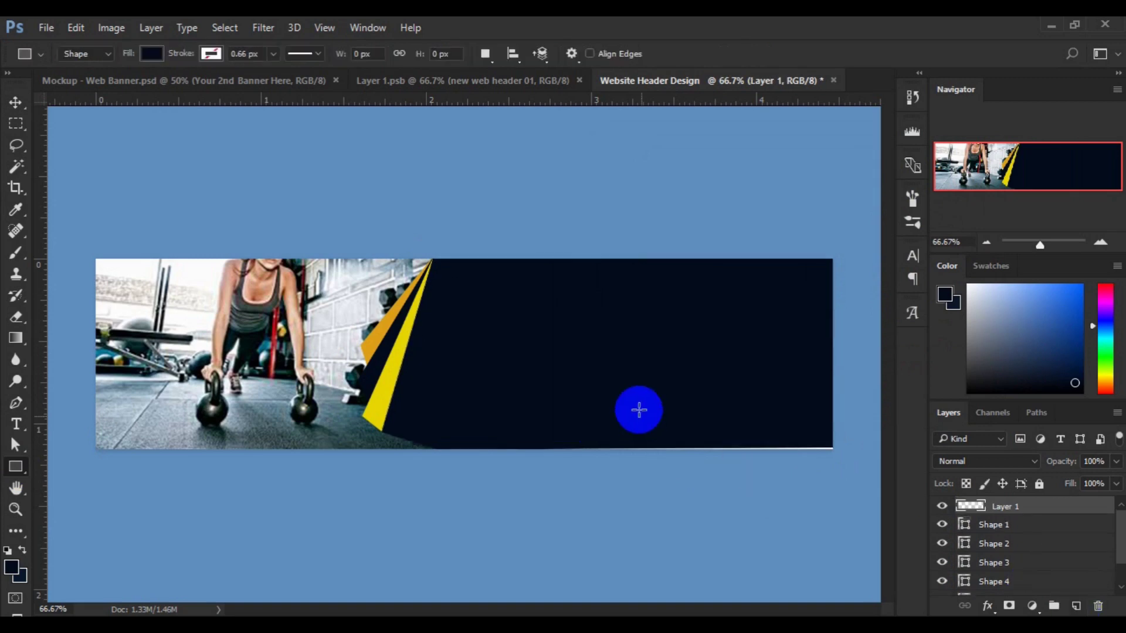
{"action": "left_click_drag", "start_coordinate": [637, 411], "coordinate": [785, 439]}
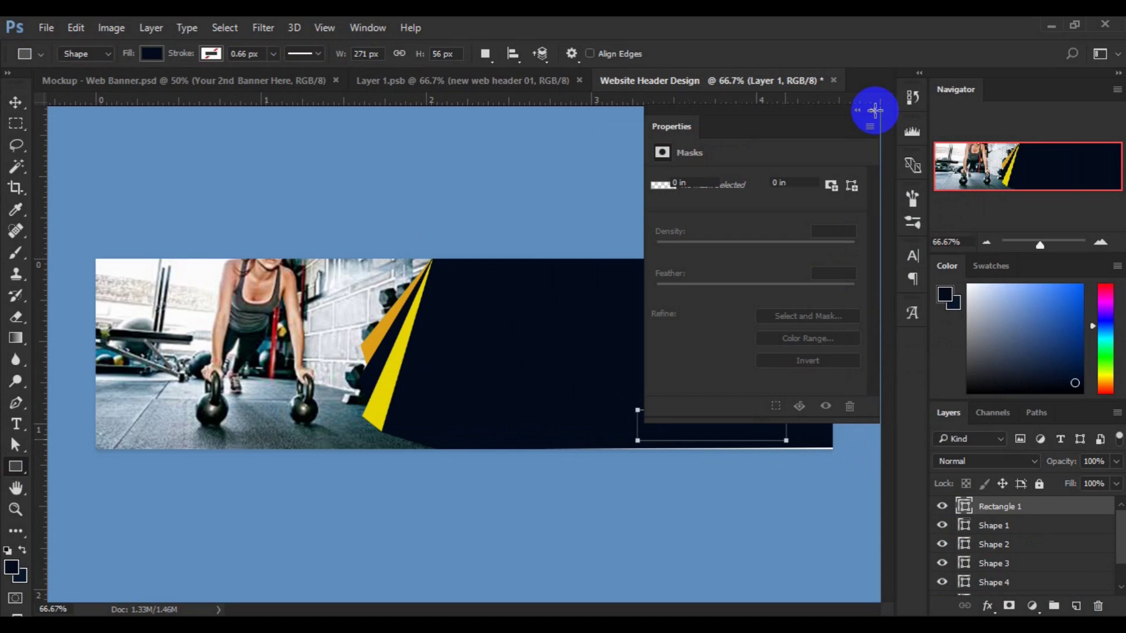
{"action": "left_click", "coordinate": [873, 111]}
- Fill the rectangle with the stripe's yellow e8d502 using the eyedropper
{"action": "left_click", "coordinate": [13, 106]}
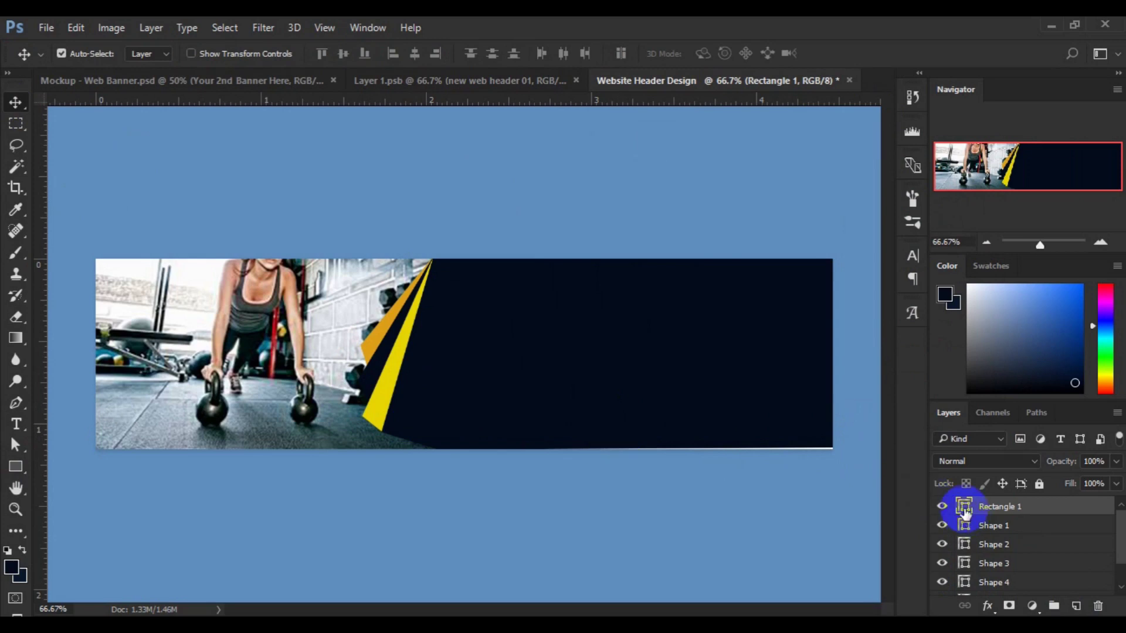
{"action": "double_click", "coordinate": [964, 509]}
{"action": "left_click", "coordinate": [382, 396]}
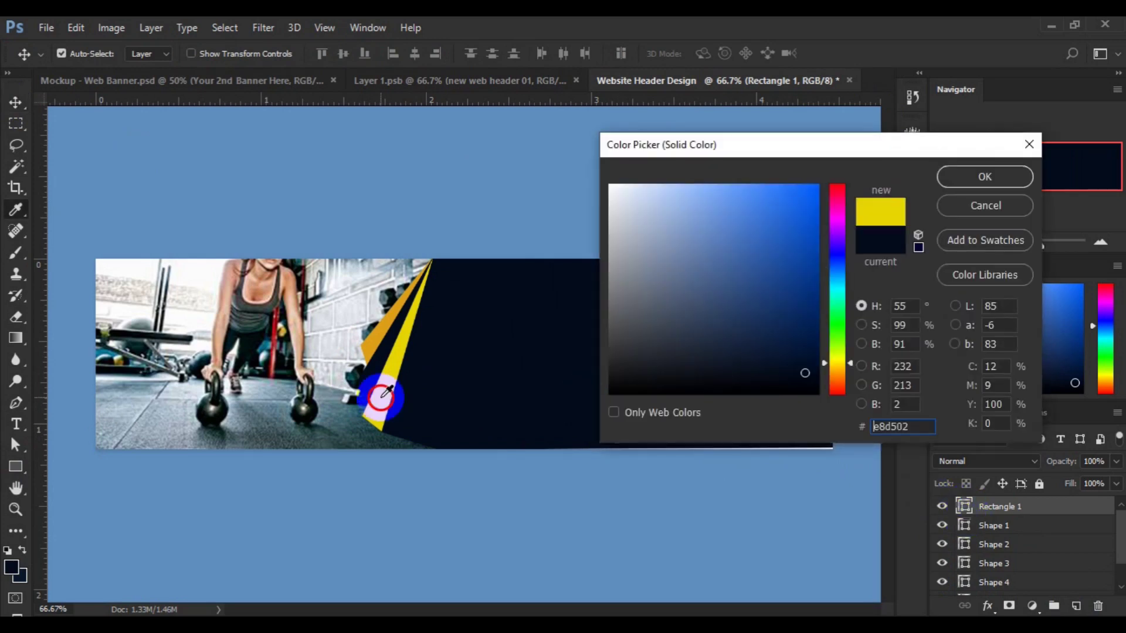
{"action": "left_click", "coordinate": [968, 177]}
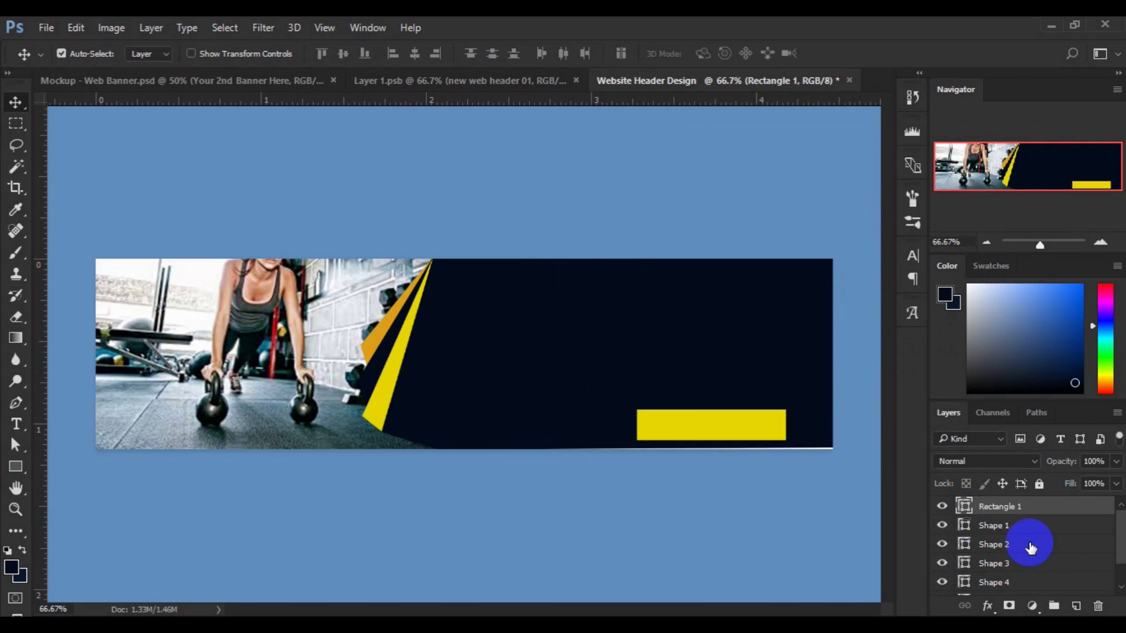
- Duplicate the yellow rectangle and narrow the copy to about 38% width
{"action": "key", "text": "ctrl+j"}
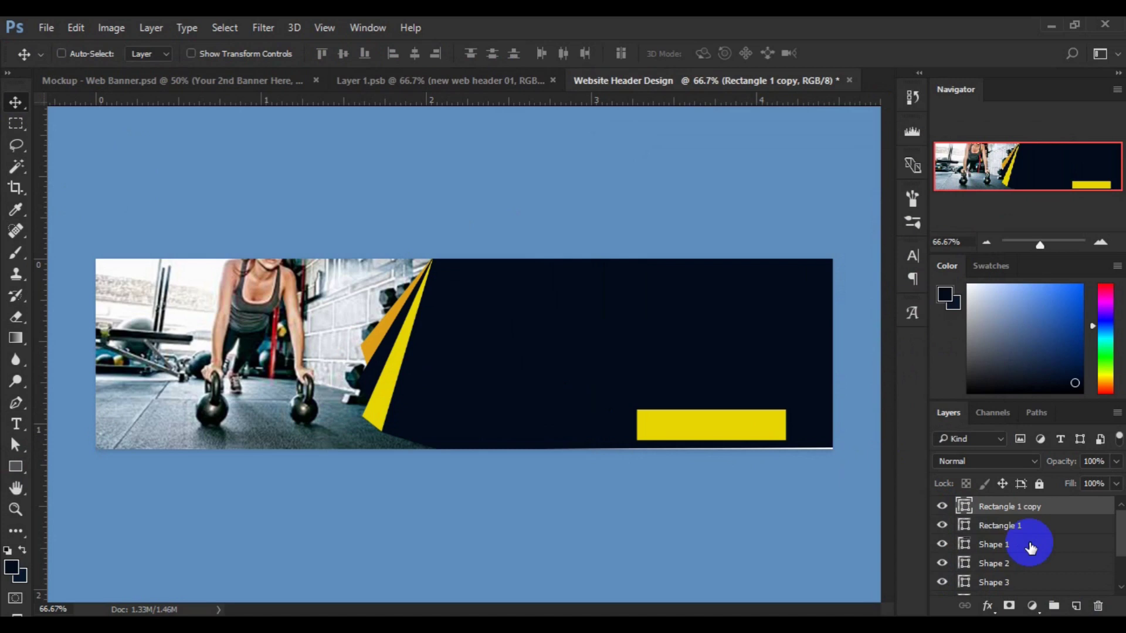
{"action": "key", "text": "ctrl+t"}
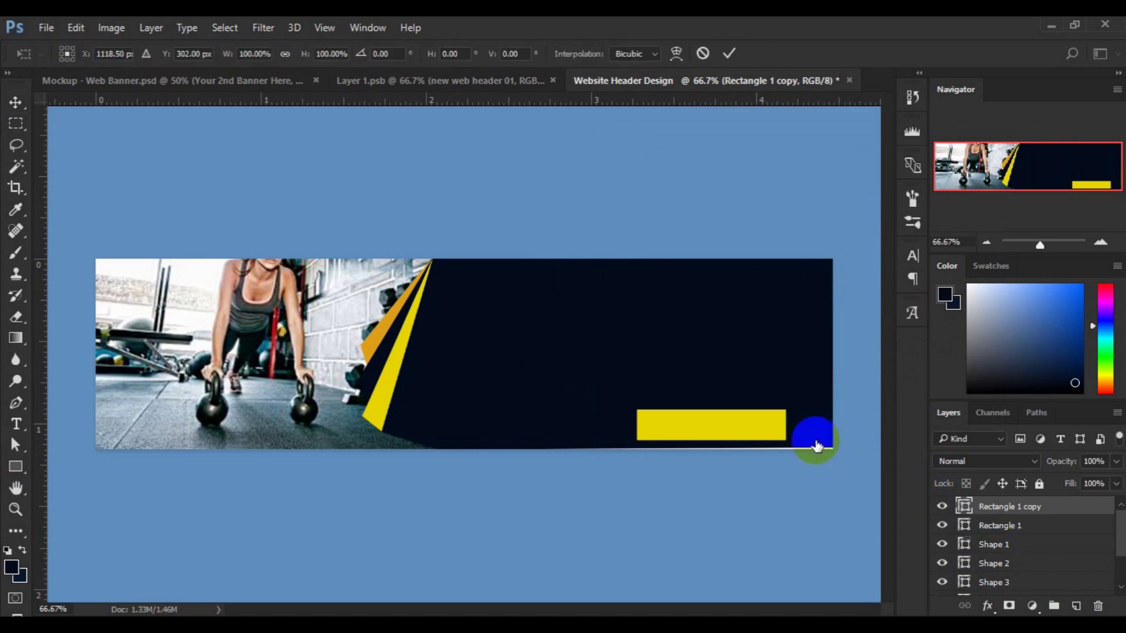
{"action": "left_click_drag", "start_coordinate": [789, 429], "coordinate": [695, 432]}
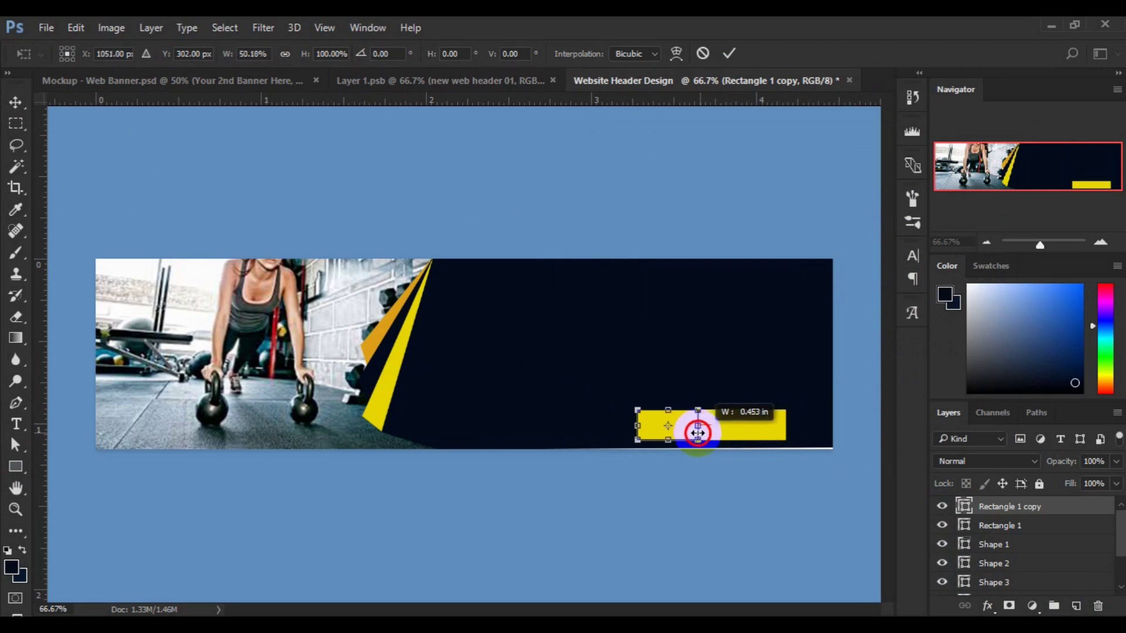
{"action": "left_click_drag", "start_coordinate": [694, 432], "coordinate": [693, 432]}
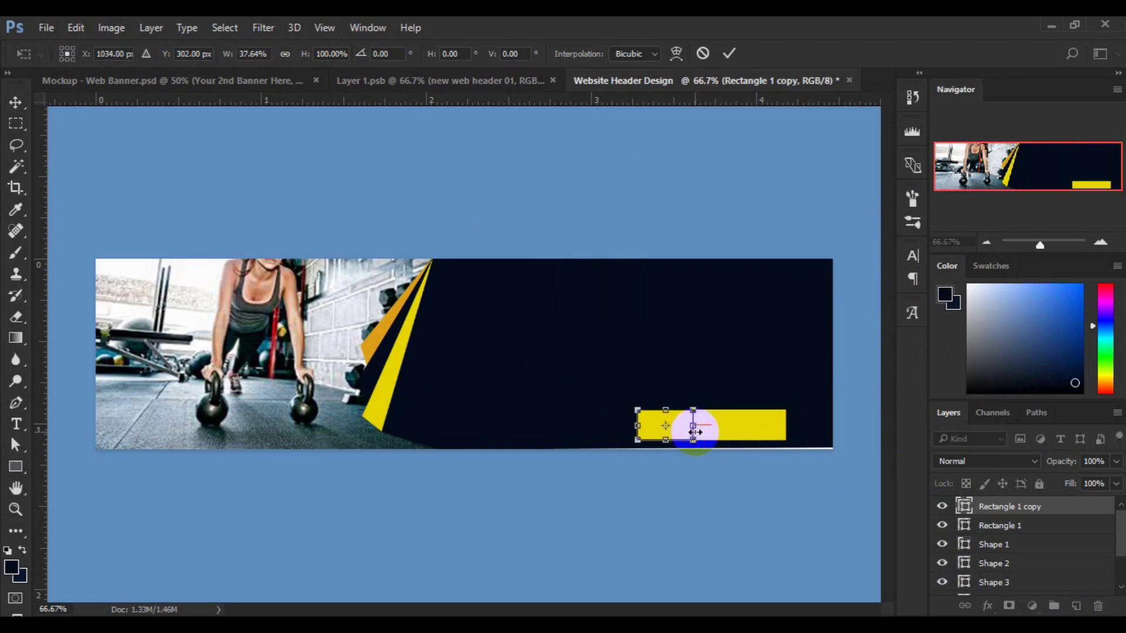
{"action": "left_click", "coordinate": [954, 505]}
- Recolour the narrowed copy orange dfa019 by sampling the orange stripe
{"action": "left_click", "coordinate": [963, 507]}
{"action": "double_click", "coordinate": [964, 508]}
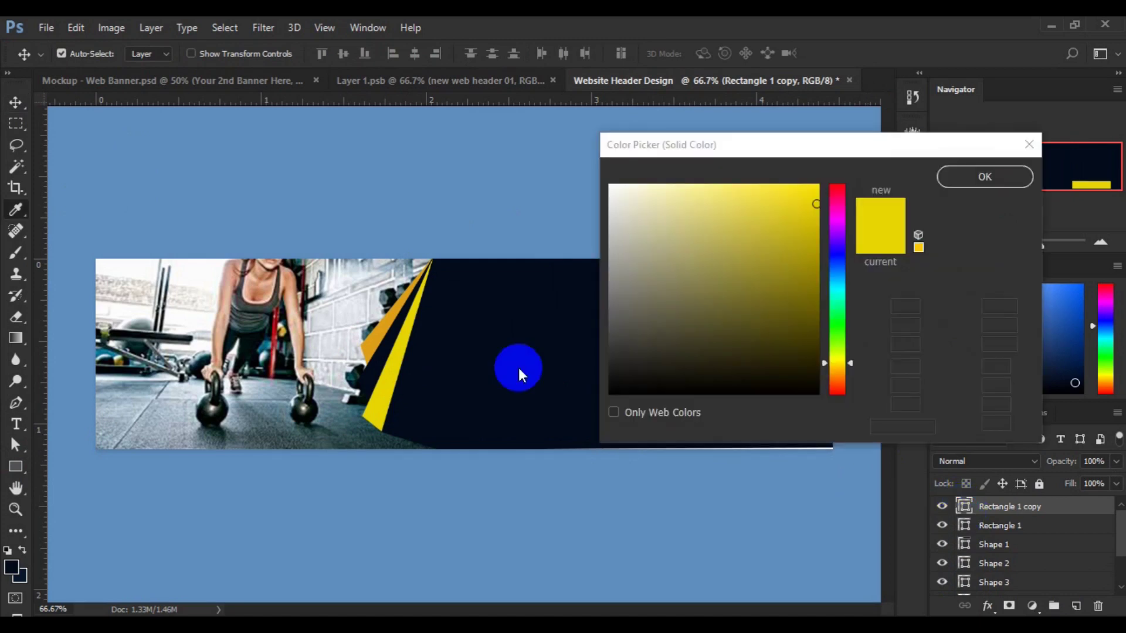
{"action": "left_click", "coordinate": [375, 337]}
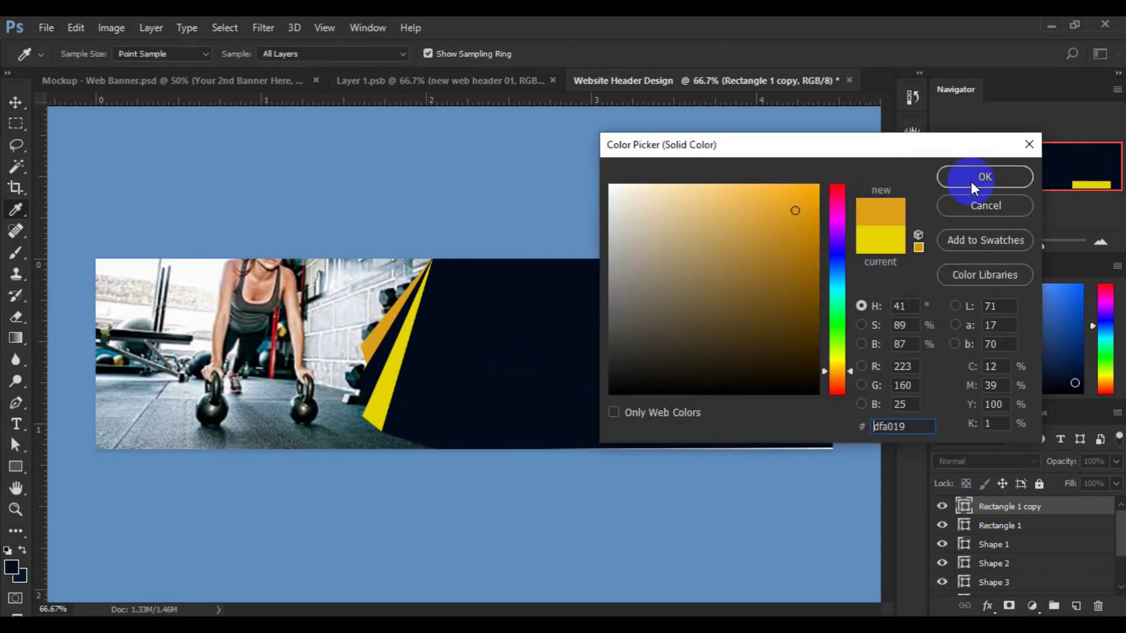
{"action": "left_click", "coordinate": [971, 181]}
{"action": "key", "text": "v"}
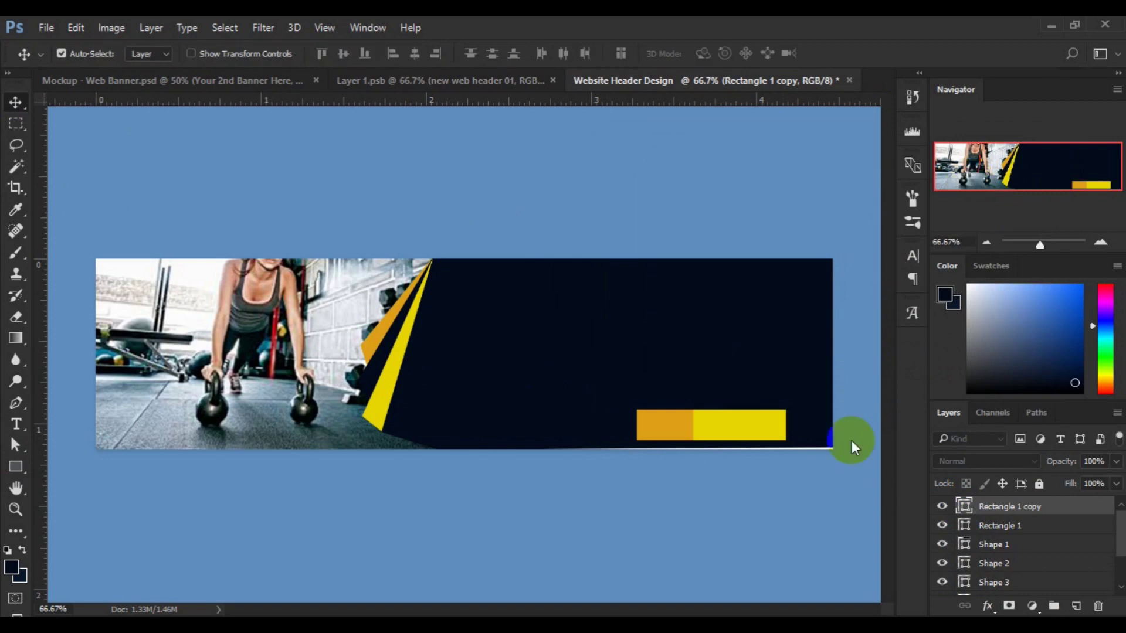
- On a new layer, select the Custom Shape tool with the right-pointing arrow preset
{"action": "left_click", "coordinate": [1075, 606]}
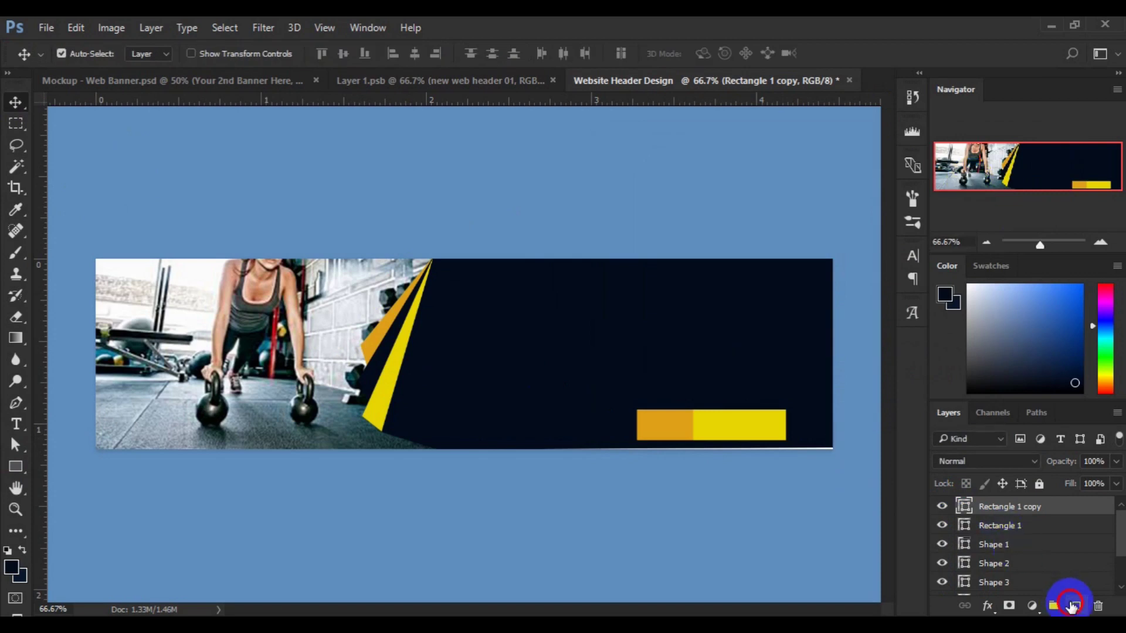
{"action": "left_click", "coordinate": [23, 467]}
{"action": "right_click", "coordinate": [23, 467]}
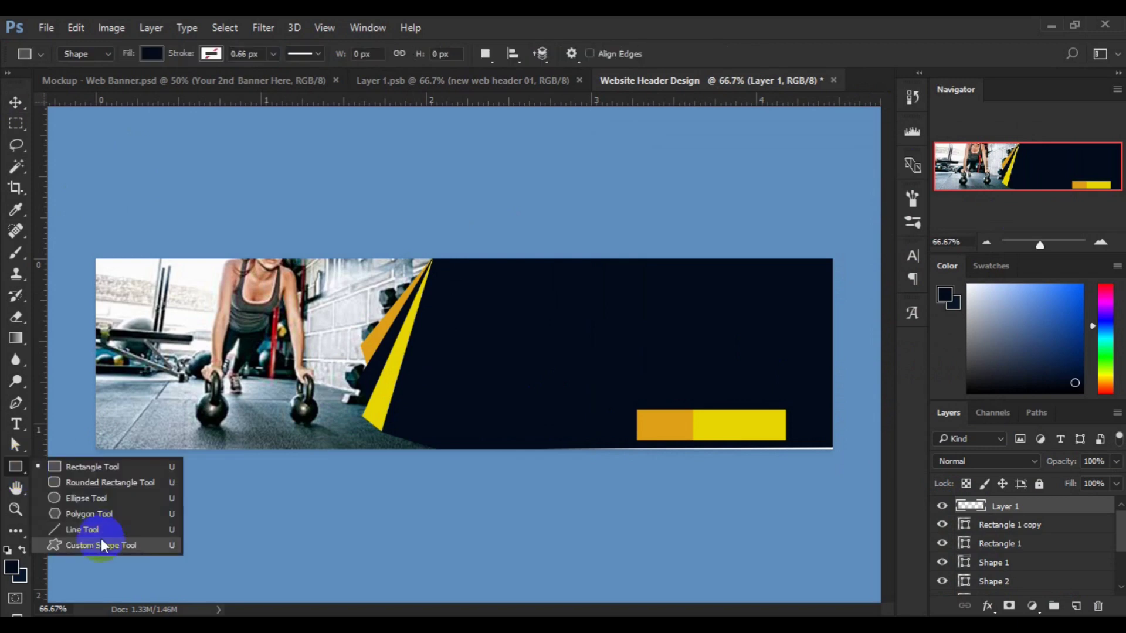
{"action": "left_click", "coordinate": [101, 538]}
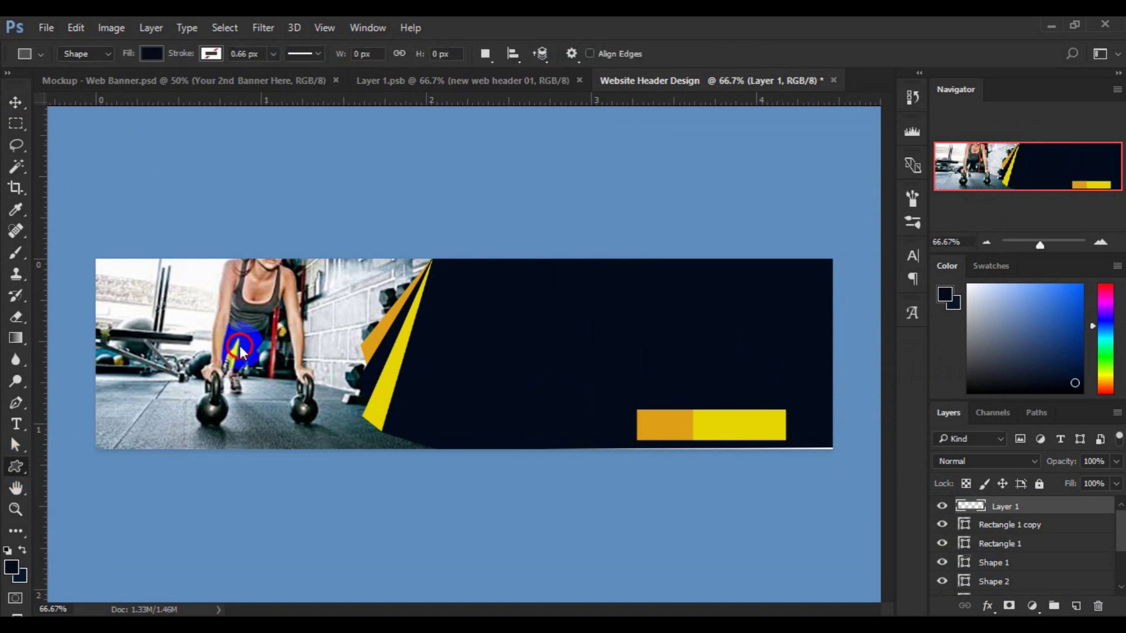
{"action": "left_click", "coordinate": [647, 54]}
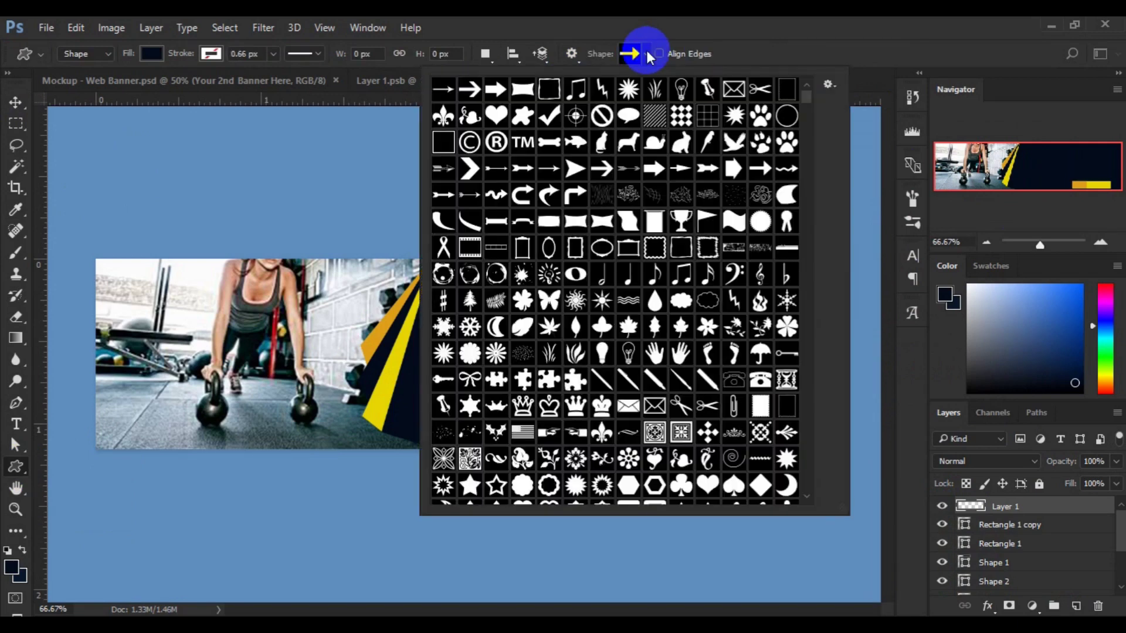
{"action": "left_click", "coordinate": [602, 168]}
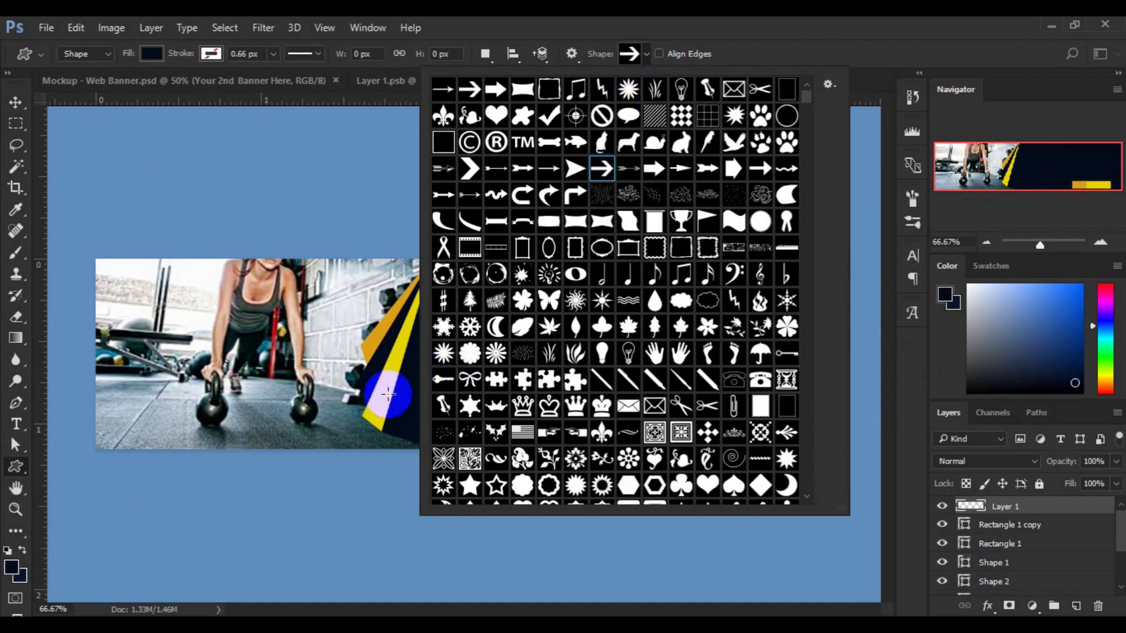
{"action": "left_click", "coordinate": [434, 423]}
- Draw a small dark arrow with the Custom Shape tool and shift it right and down
{"action": "left_click_drag", "start_coordinate": [433, 423], "coordinate": [417, 408]}
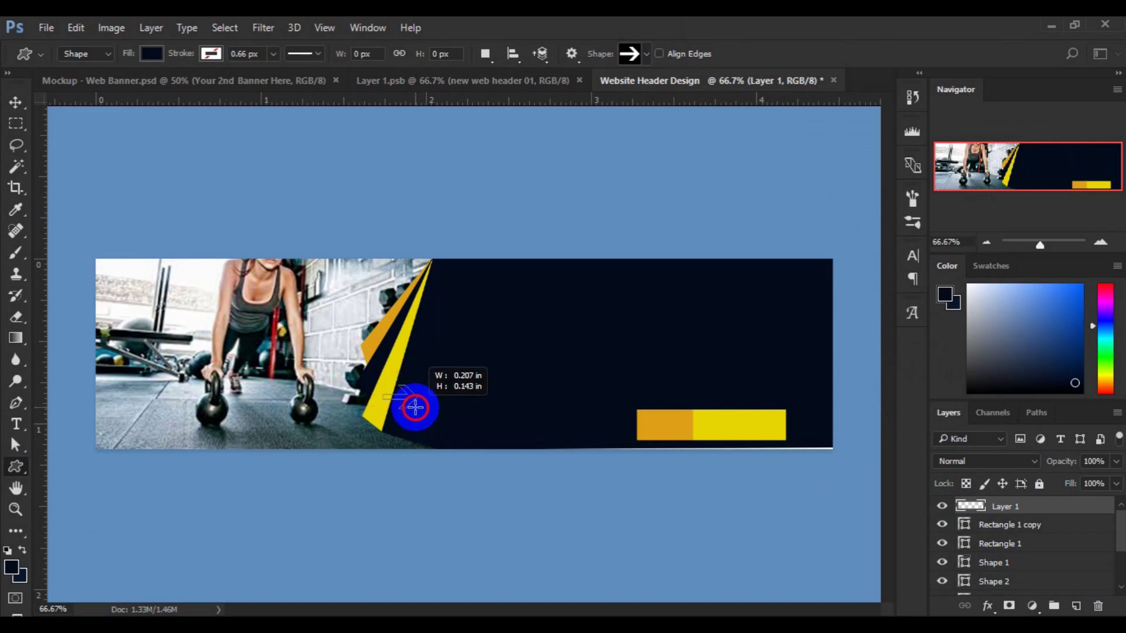
{"action": "left_click_drag", "start_coordinate": [418, 408], "coordinate": [415, 406]}
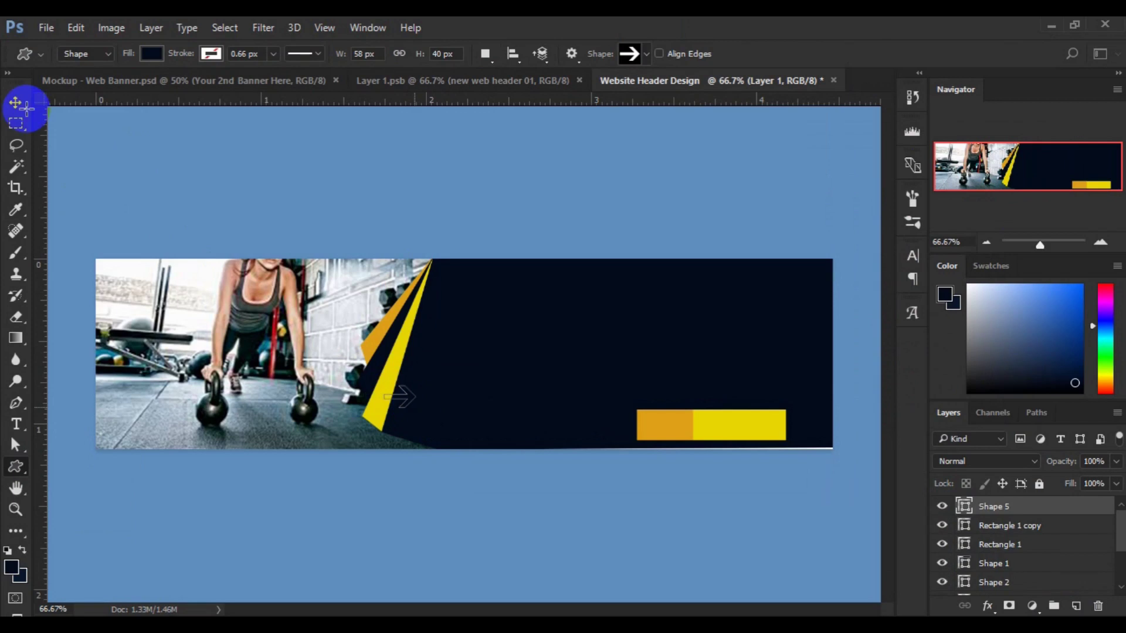
{"action": "left_click", "coordinate": [16, 104]}
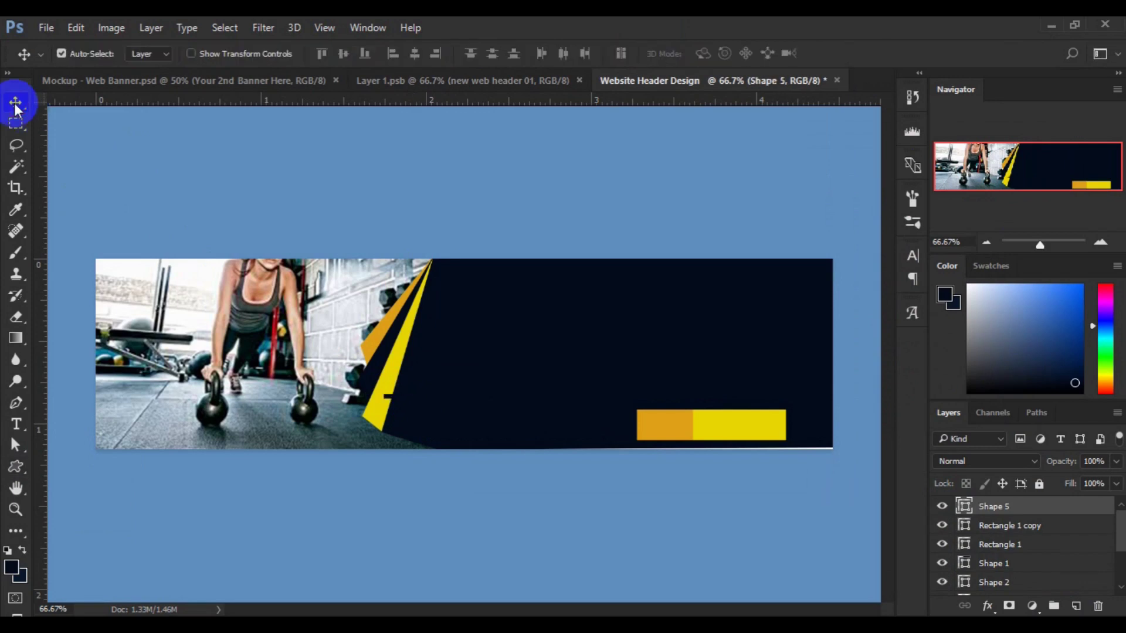
{"action": "key", "text": "ctrl+t"}
{"action": "left_click", "coordinate": [406, 403]}
{"action": "left_click_drag", "start_coordinate": [406, 404], "coordinate": [490, 417]}
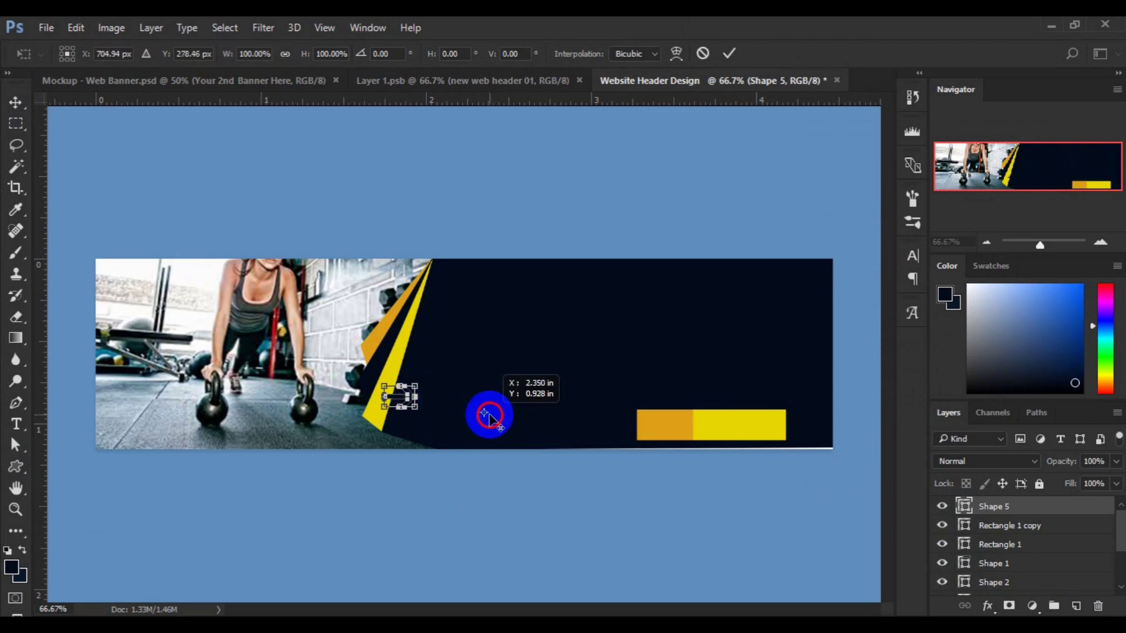
{"action": "key", "text": "Return"}
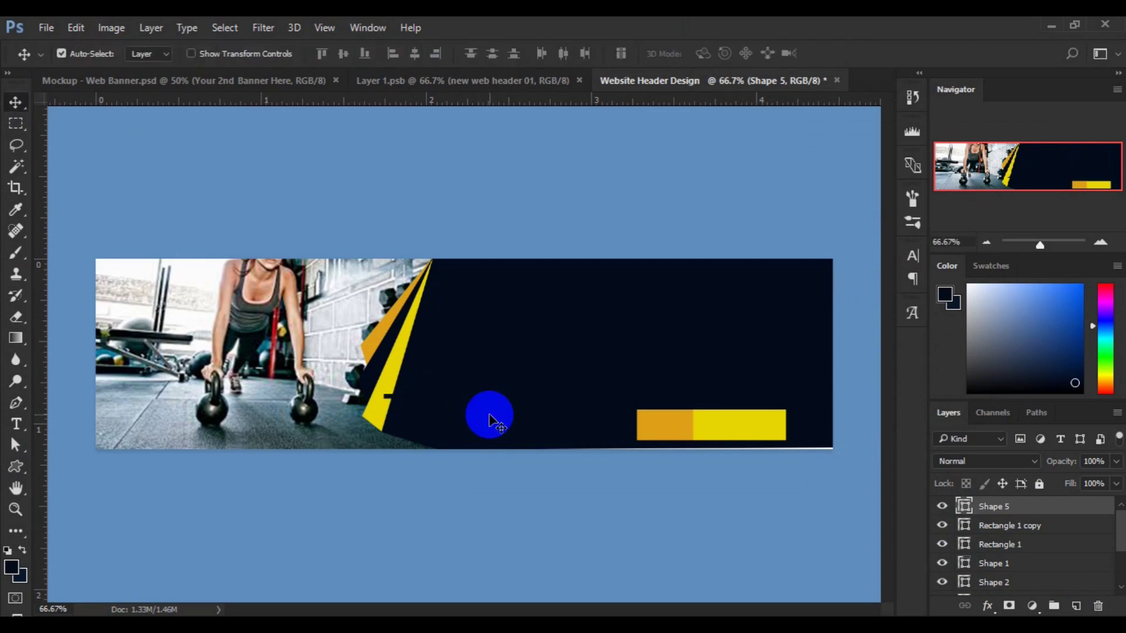
- Move the arrow onto the orange left end of the yellow bar
{"action": "key", "text": "ctrl+z"}
{"action": "key", "text": "ctrl+z"}
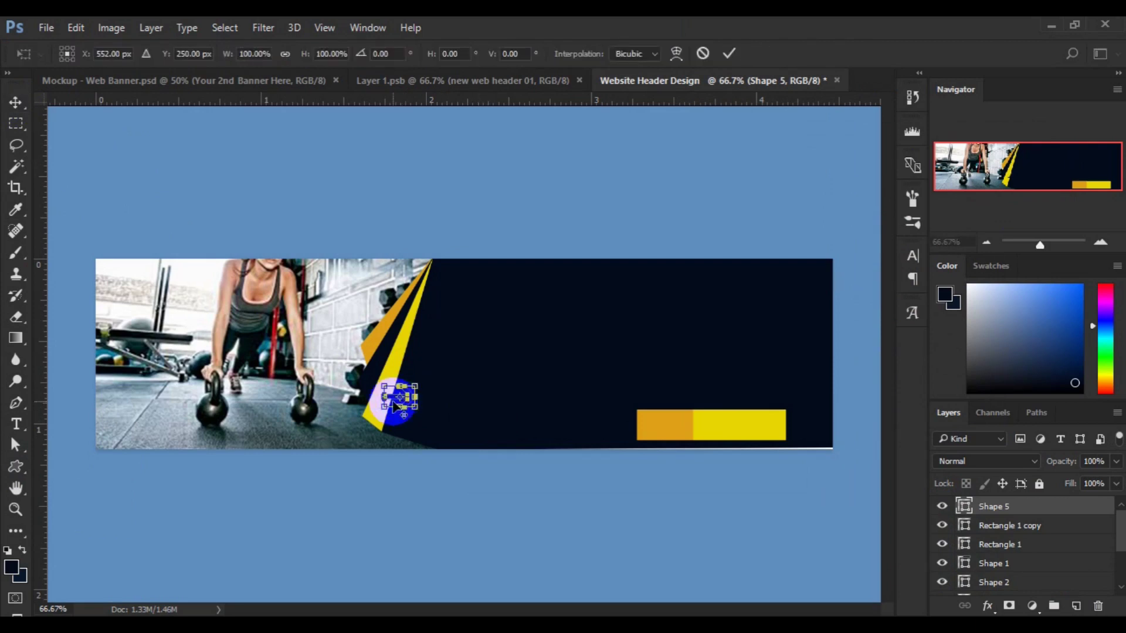
{"action": "left_click_drag", "start_coordinate": [394, 404], "coordinate": [491, 414]}
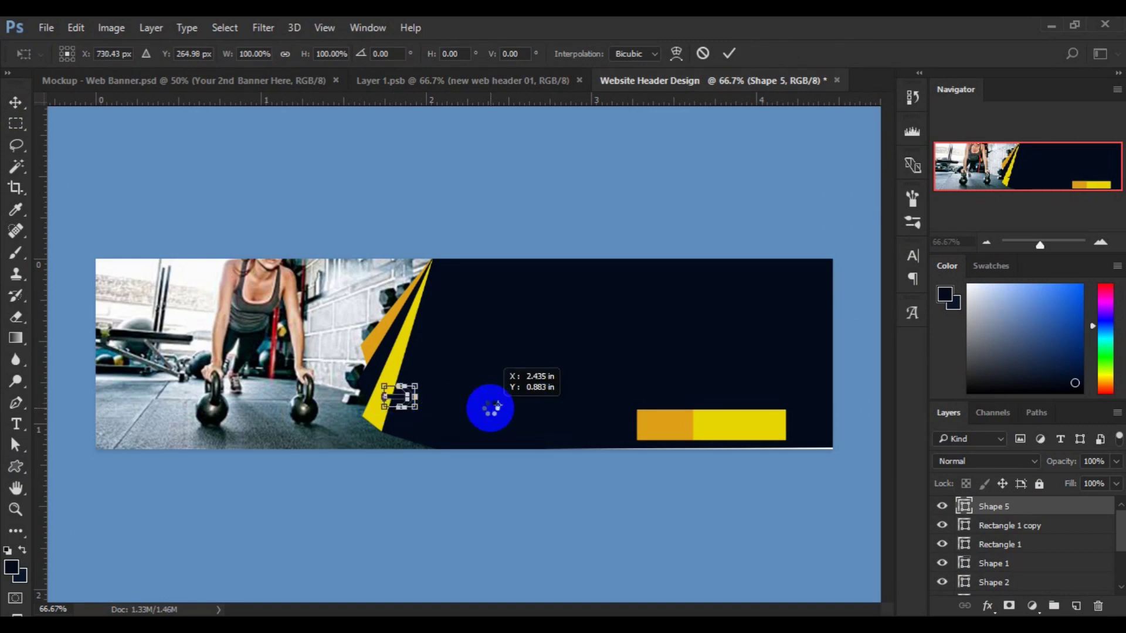
{"action": "key", "text": "Escape"}
{"action": "mouse_move", "coordinate": [409, 396]}
{"action": "left_mouse_down"}
{"action": "mouse_move", "coordinate": [435, 411]}
{"action": "mouse_move", "coordinate": [655, 429]}
{"action": "left_mouse_up"}
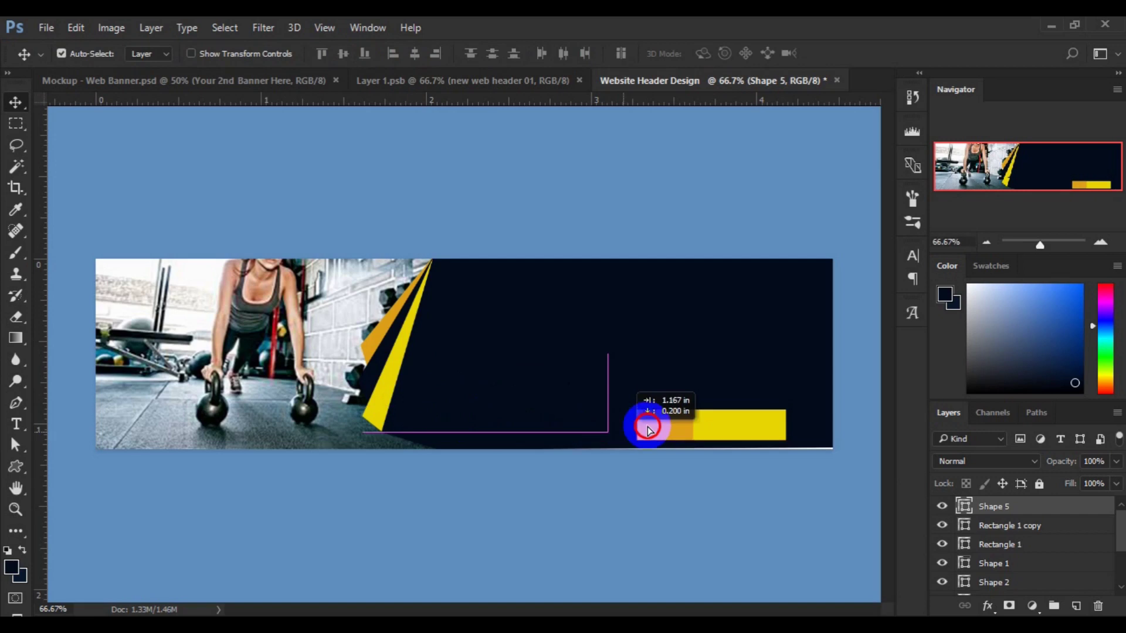
{"action": "left_click_drag", "start_coordinate": [655, 430], "coordinate": [677, 430]}
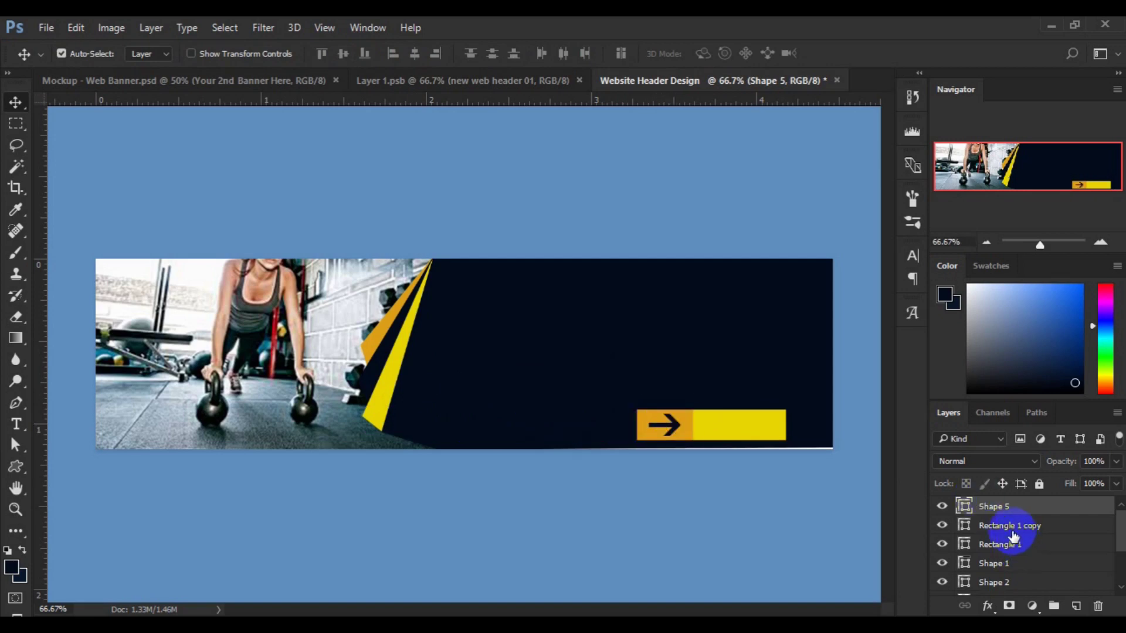
- Centre the arrow vertically and horizontally on Rectangle 1 copy, then add an empty layer
{"action": "left_click", "coordinate": [942, 534]}
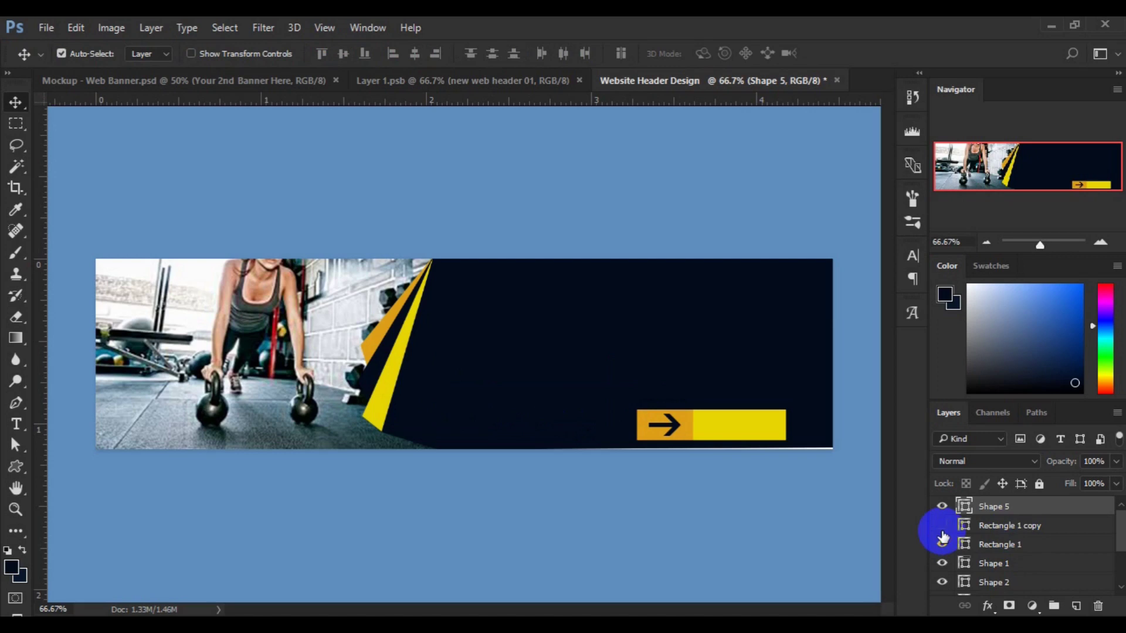
{"action": "left_click", "coordinate": [942, 530]}
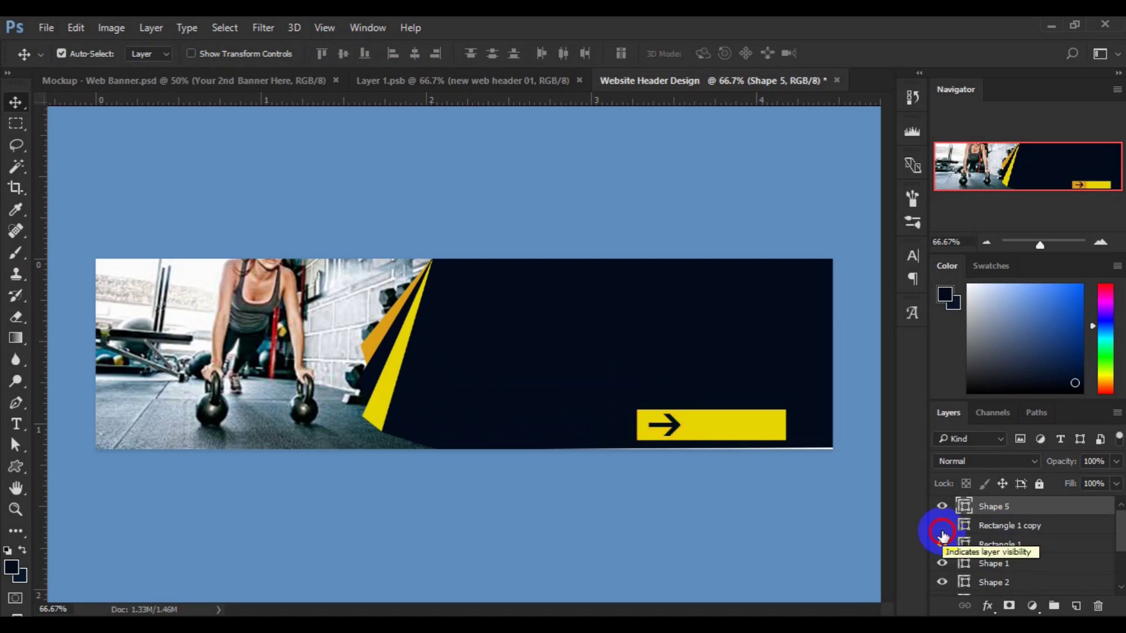
{"action": "left_click", "coordinate": [1009, 539], "text": "ctrl"}
{"action": "left_click", "coordinate": [1010, 528], "text": "ctrl"}
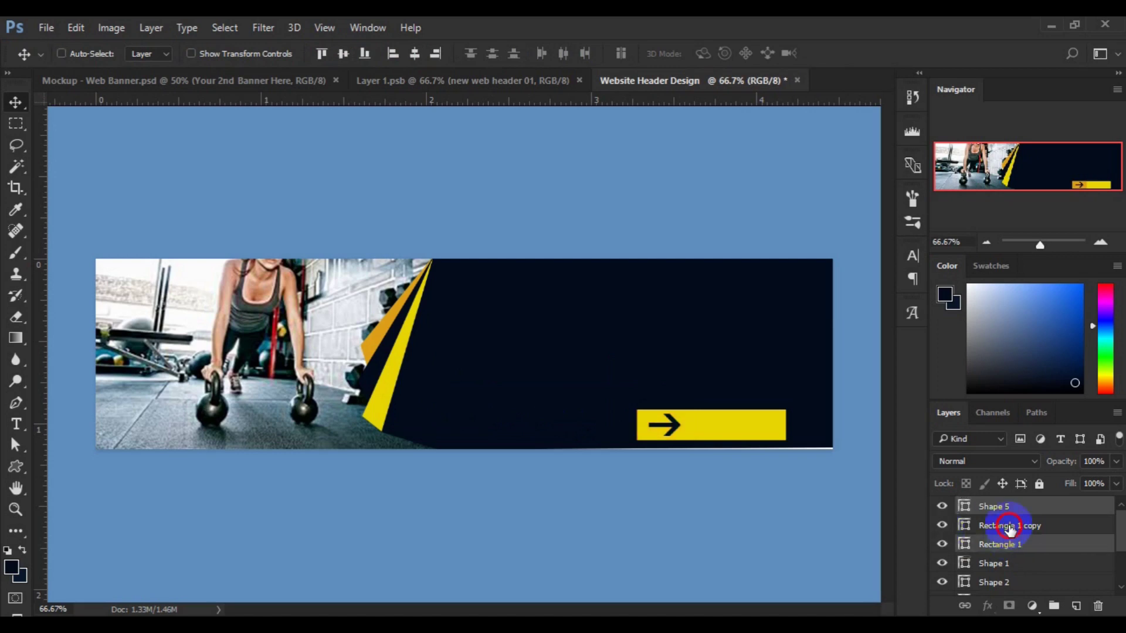
{"action": "left_click", "coordinate": [1009, 528]}
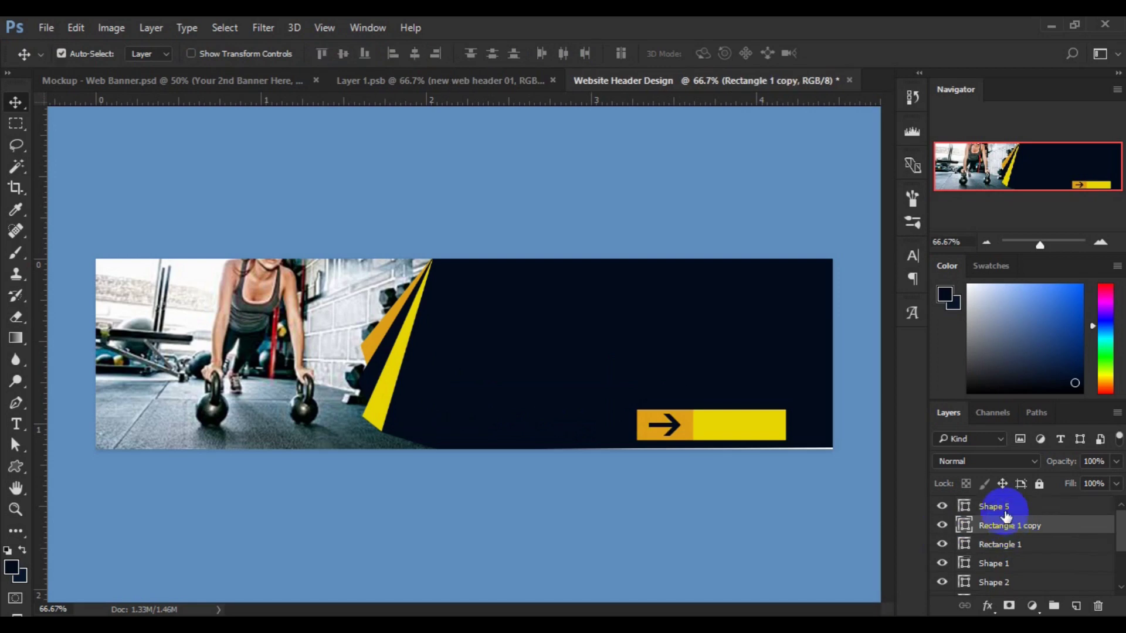
{"action": "left_click", "coordinate": [1005, 509], "text": "ctrl"}
{"action": "left_click", "coordinate": [344, 56]}
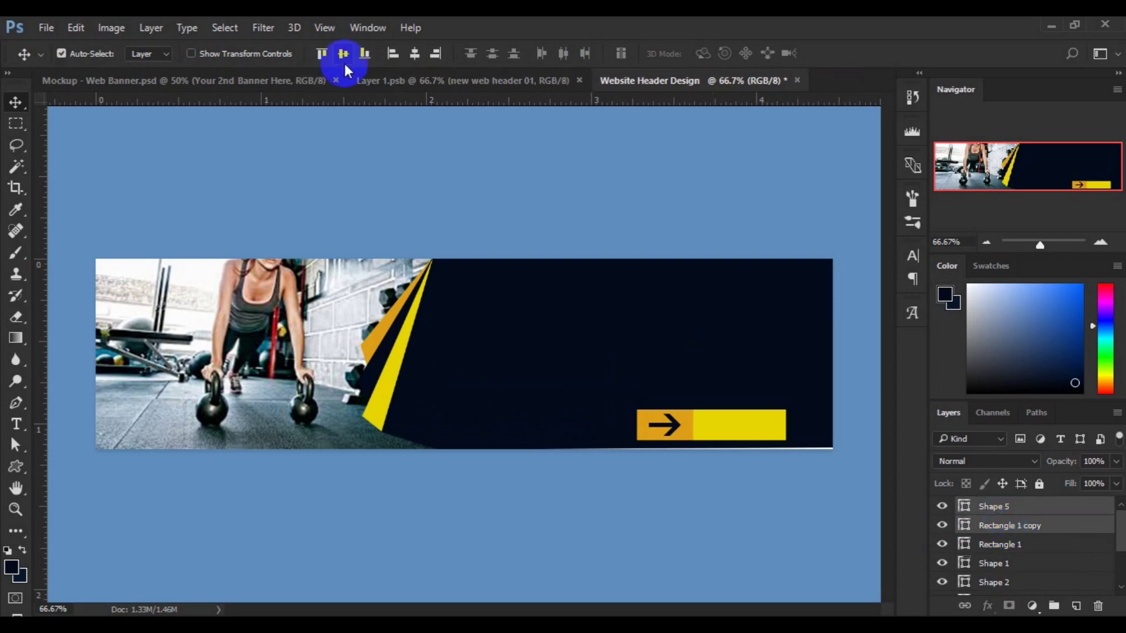
{"action": "left_click", "coordinate": [415, 54]}
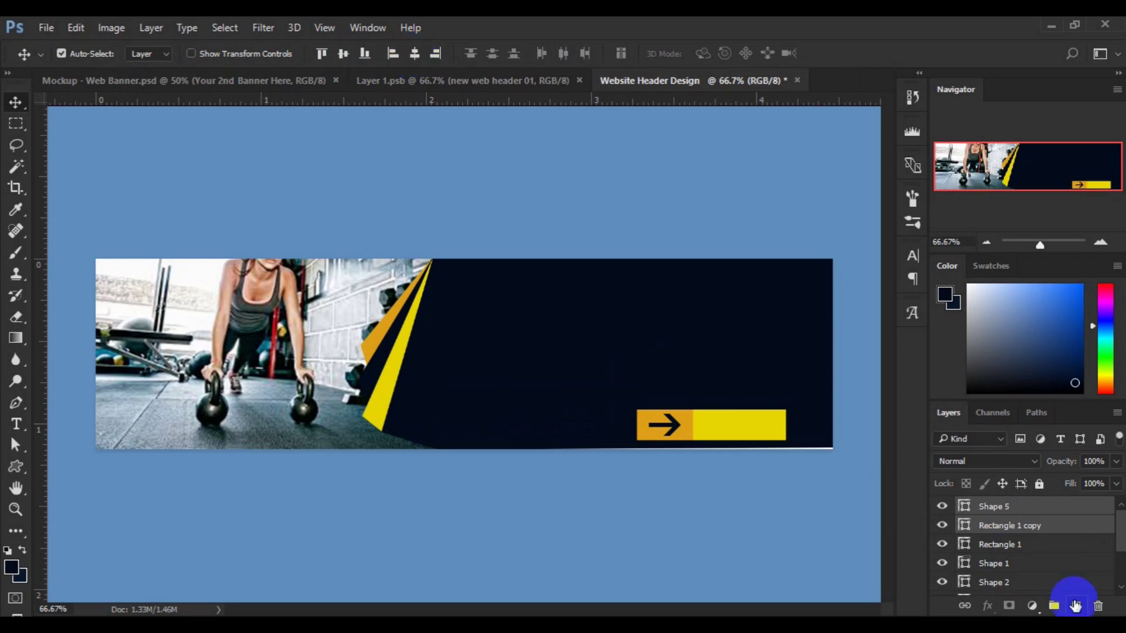
{"action": "left_click", "coordinate": [1077, 607]}
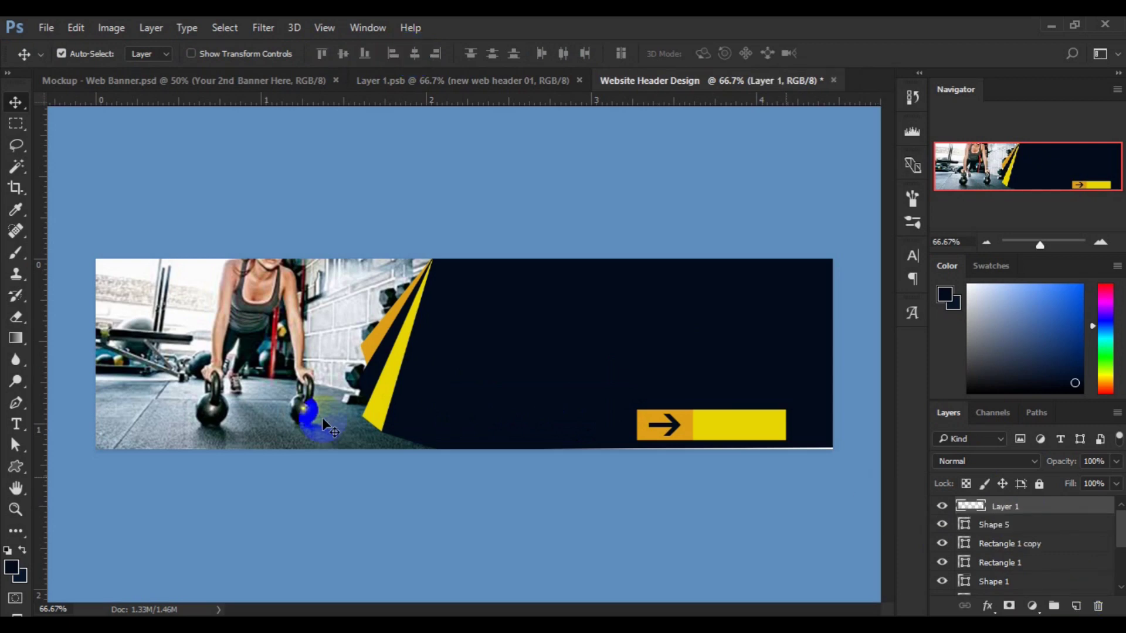
- Set the Type tool font to Roboto Medium, found by searching 'rob'
{"action": "left_click", "coordinate": [16, 424]}
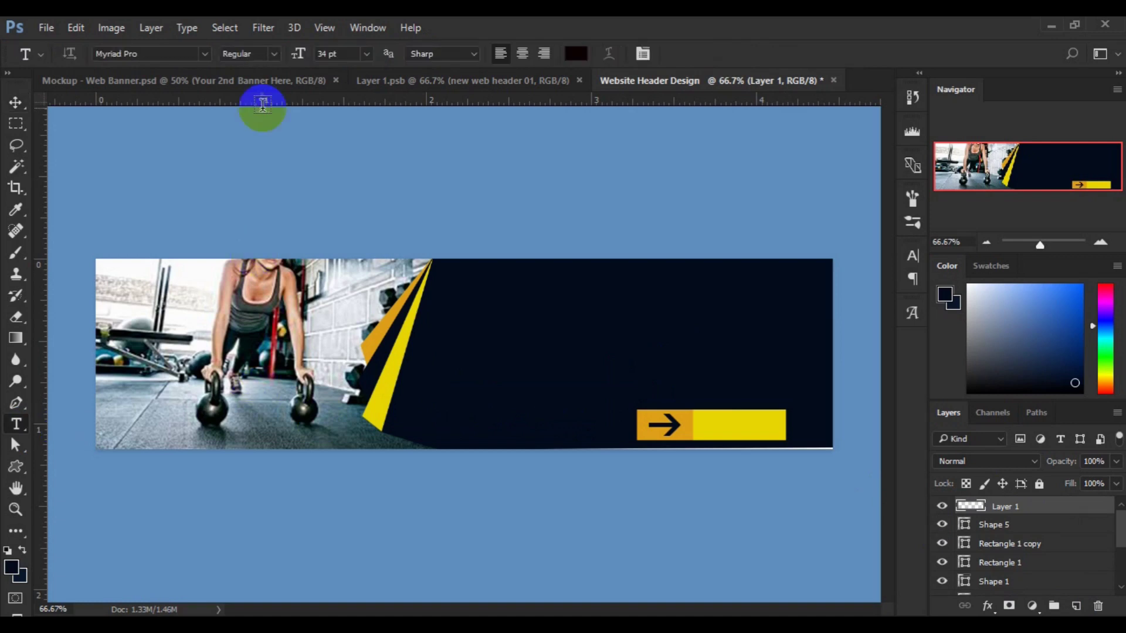
{"action": "left_click", "coordinate": [207, 55]}
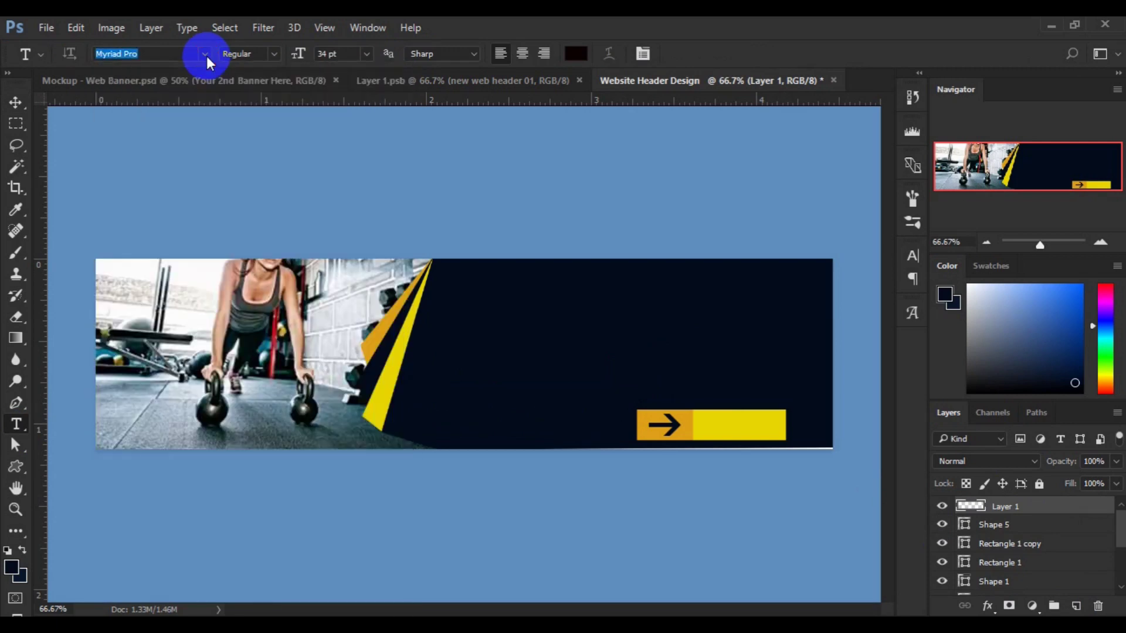
{"action": "left_click", "coordinate": [206, 55]}
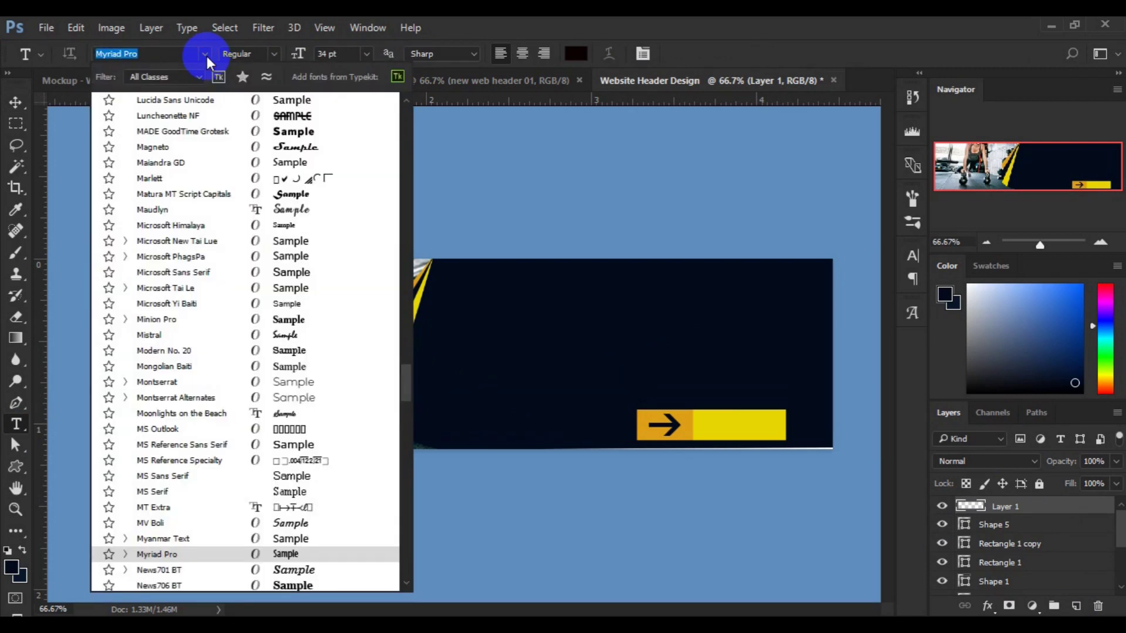
{"action": "type", "text": "r"}
{"action": "type", "text": "o"}
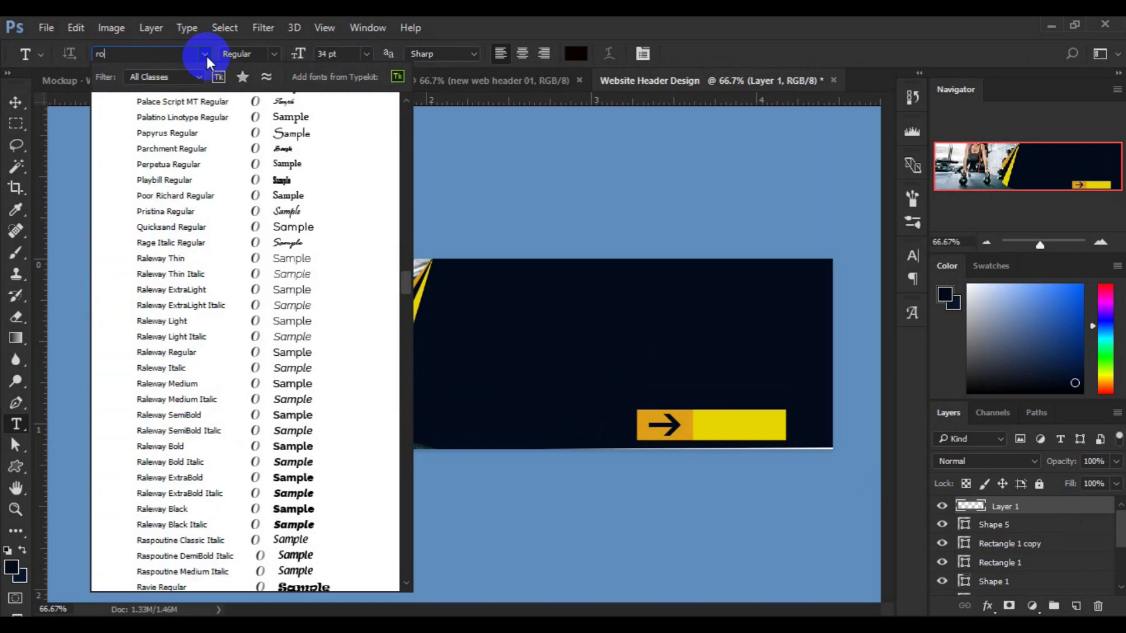
{"action": "type", "text": "b"}
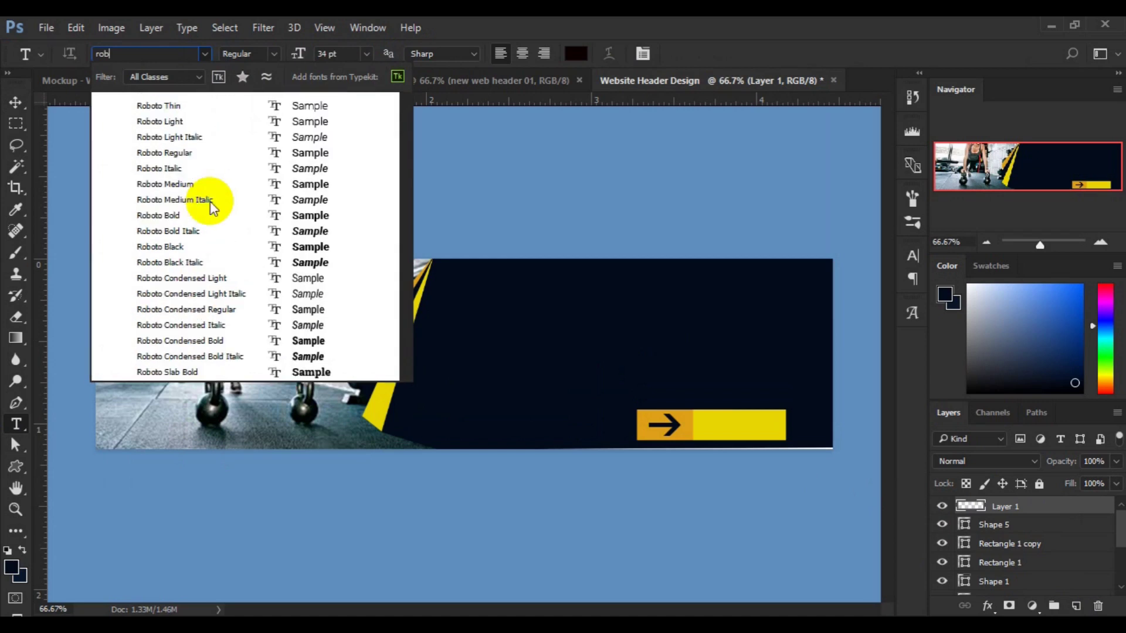
{"action": "left_click", "coordinate": [189, 184]}
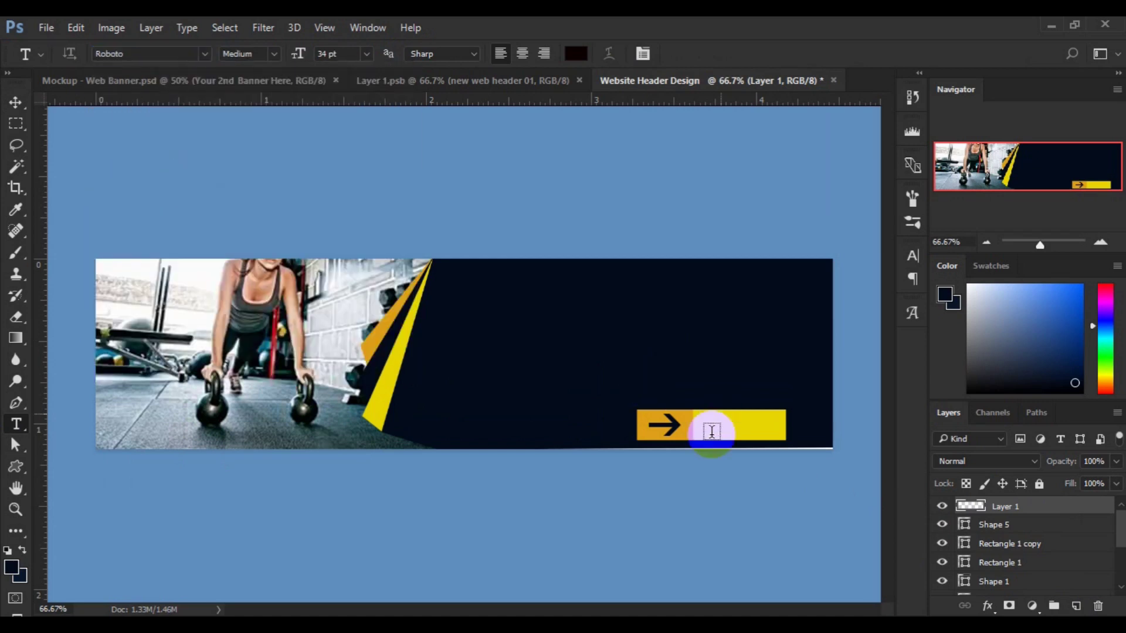
- Start a text line on the yellow button, trying sizes 14, 10 and 8 pt
{"action": "left_click", "coordinate": [711, 428]}
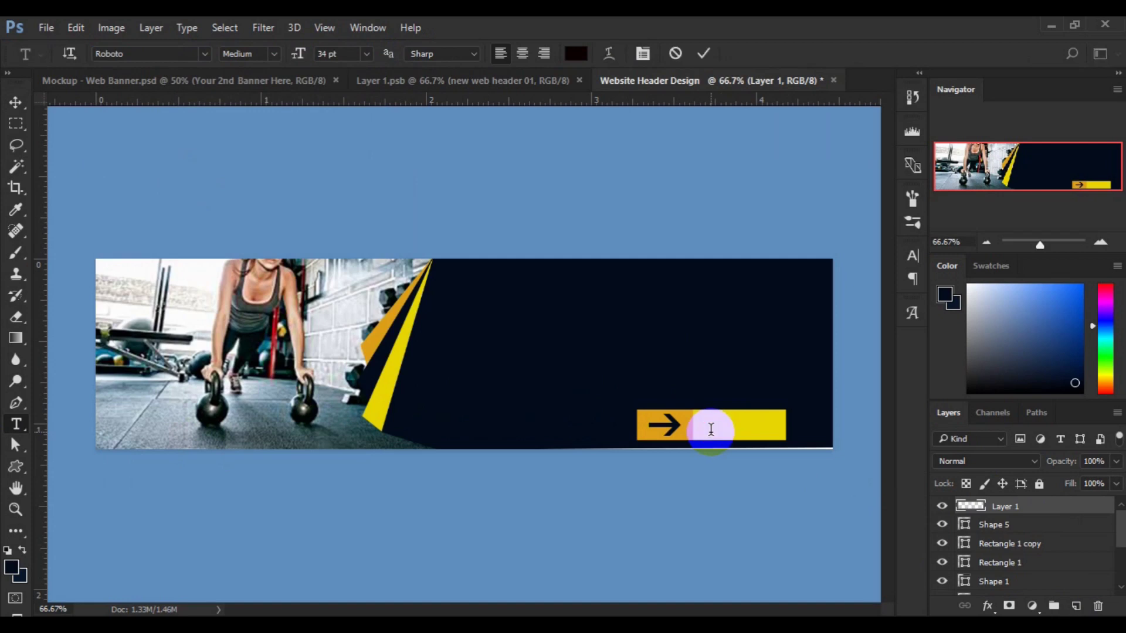
{"action": "left_click", "coordinate": [364, 54]}
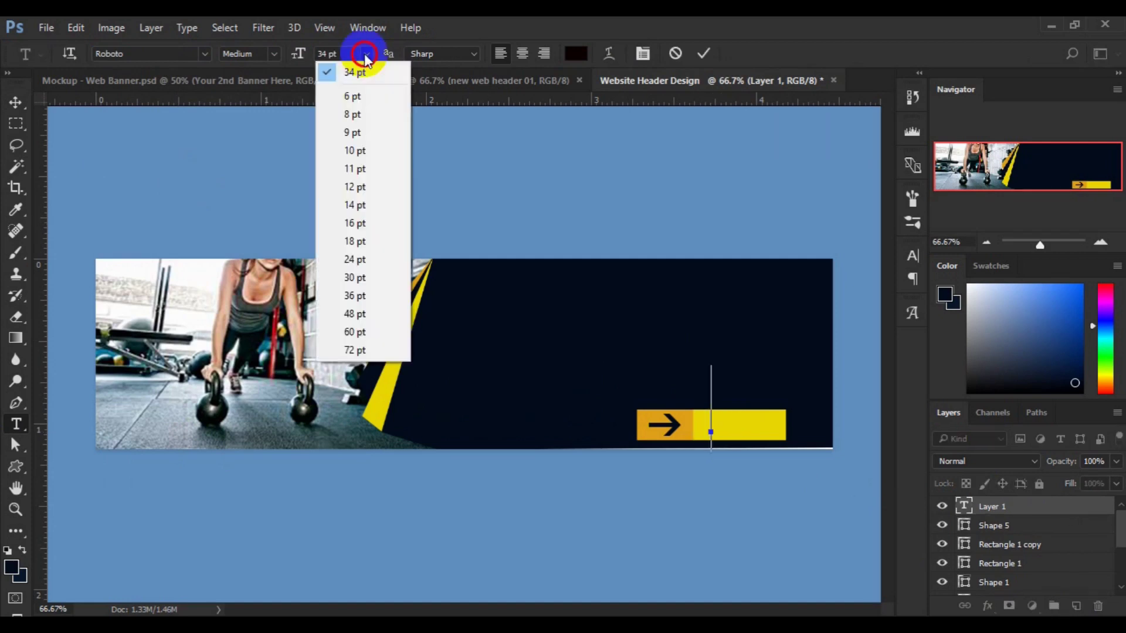
{"action": "left_click", "coordinate": [362, 204]}
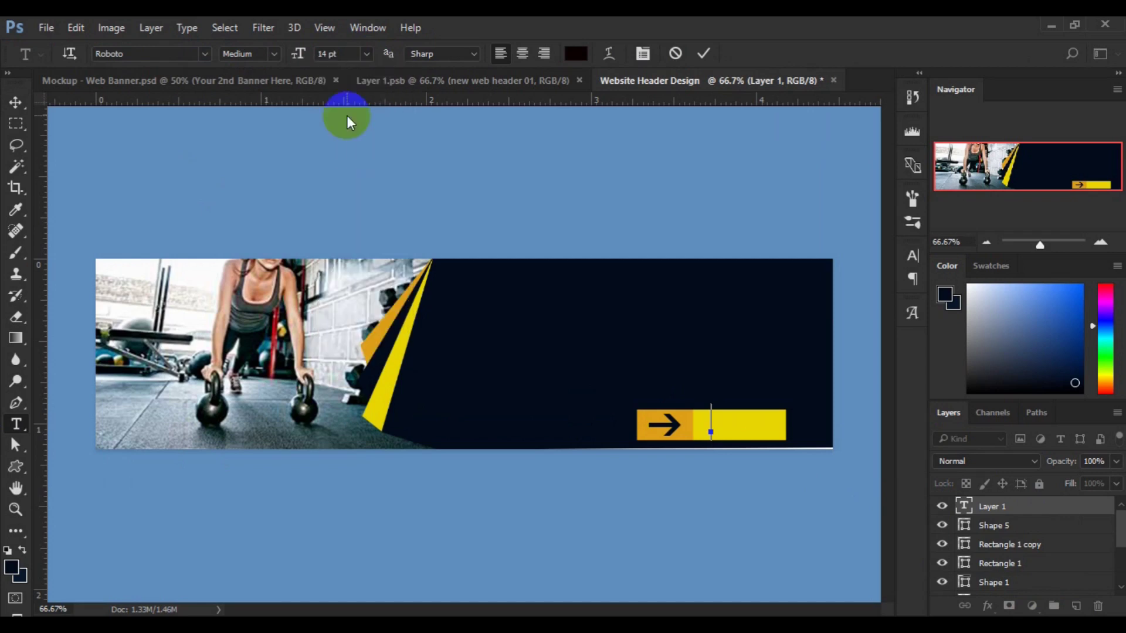
{"action": "left_click", "coordinate": [366, 60]}
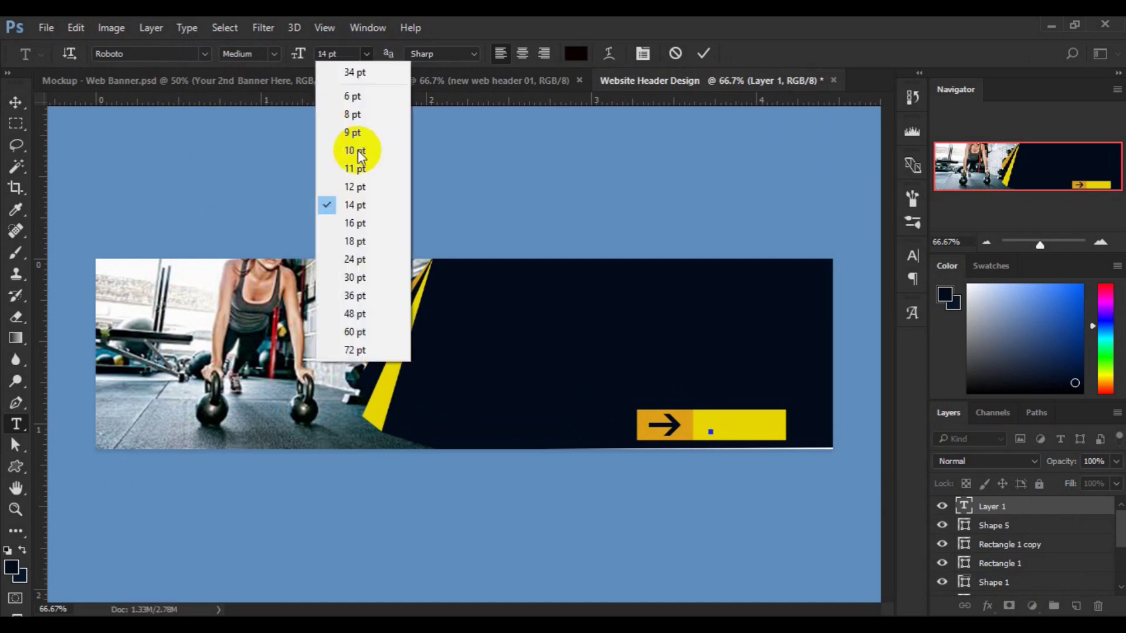
{"action": "left_click", "coordinate": [354, 151]}
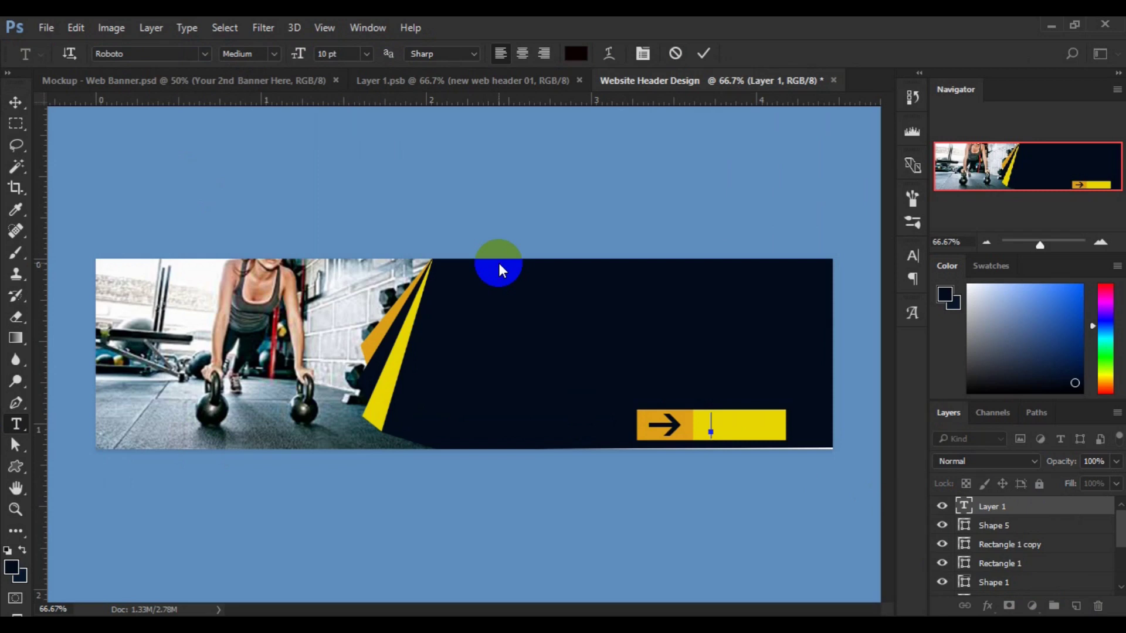
{"action": "left_click", "coordinate": [366, 53]}
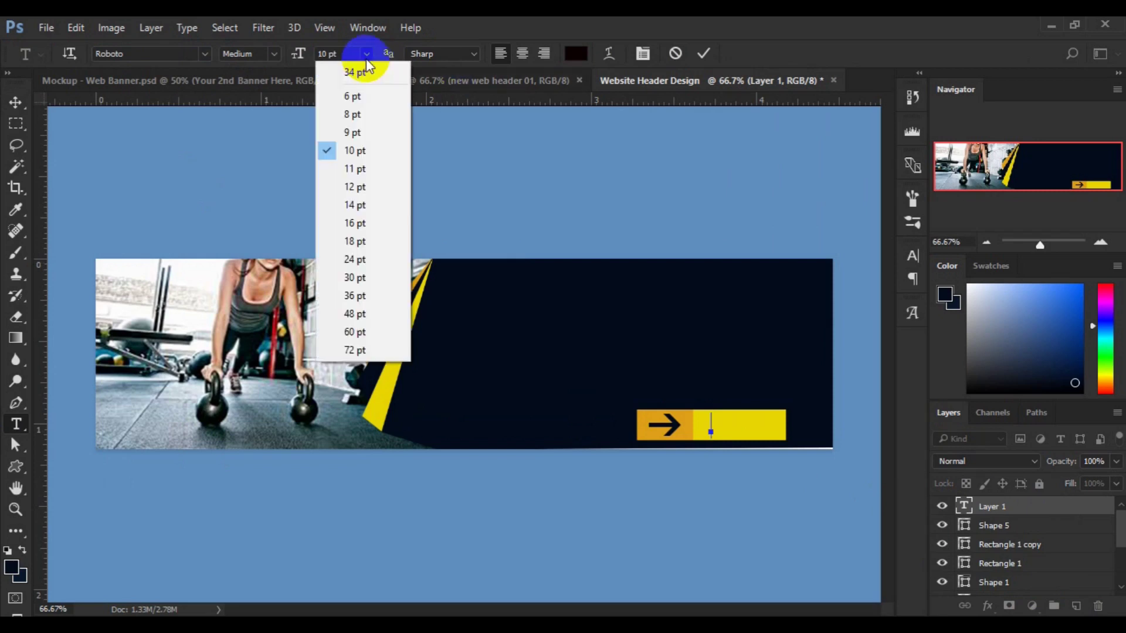
{"action": "left_click", "coordinate": [356, 114]}
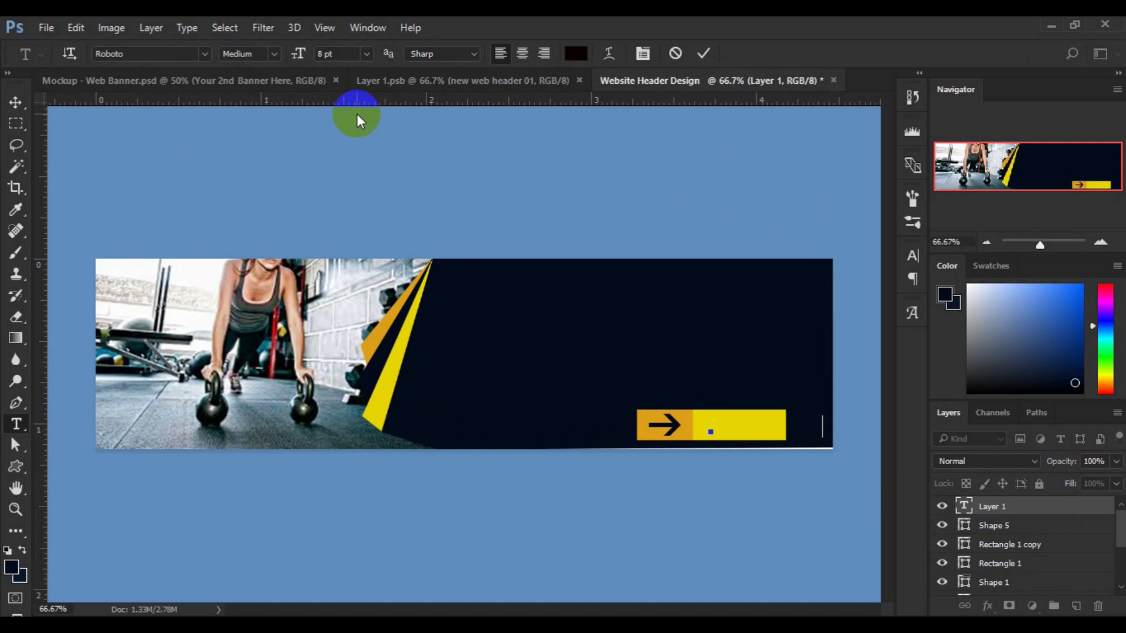
- Shrink the LEARN MORE text to 6 pt and drag it onto the yellow button
{"action": "key", "text": "ctrl+a"}
{"action": "left_click", "coordinate": [366, 53]}
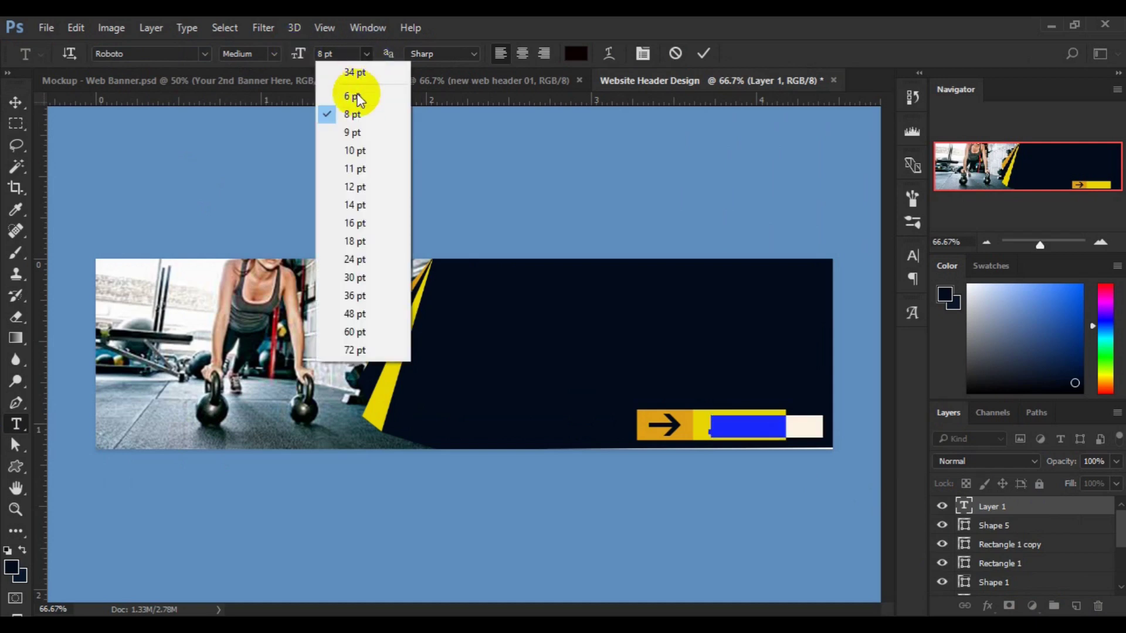
{"action": "left_click", "coordinate": [352, 71]}
{"action": "left_click", "coordinate": [14, 105]}
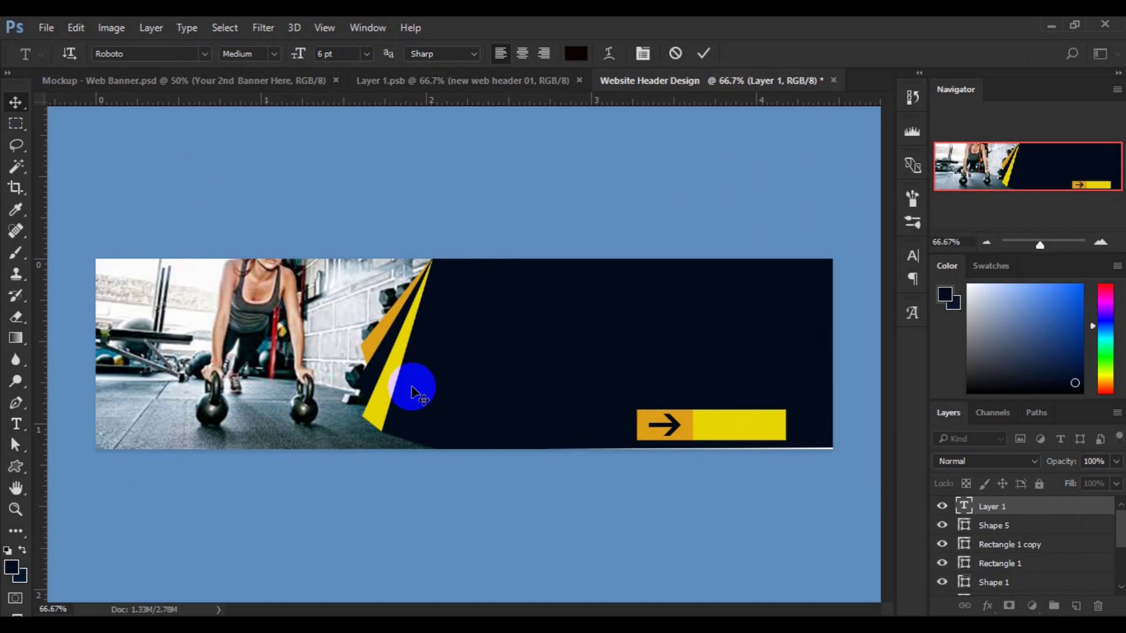
{"action": "mouse_move", "coordinate": [412, 387]}
{"action": "left_mouse_down"}
{"action": "mouse_move", "coordinate": [700, 436]}
{"action": "mouse_move", "coordinate": [746, 432]}
{"action": "mouse_move", "coordinate": [735, 433]}
{"action": "left_mouse_up"}
{"action": "type", "text": "LEARN MORE"}
{"action": "left_click", "coordinate": [741, 432]}
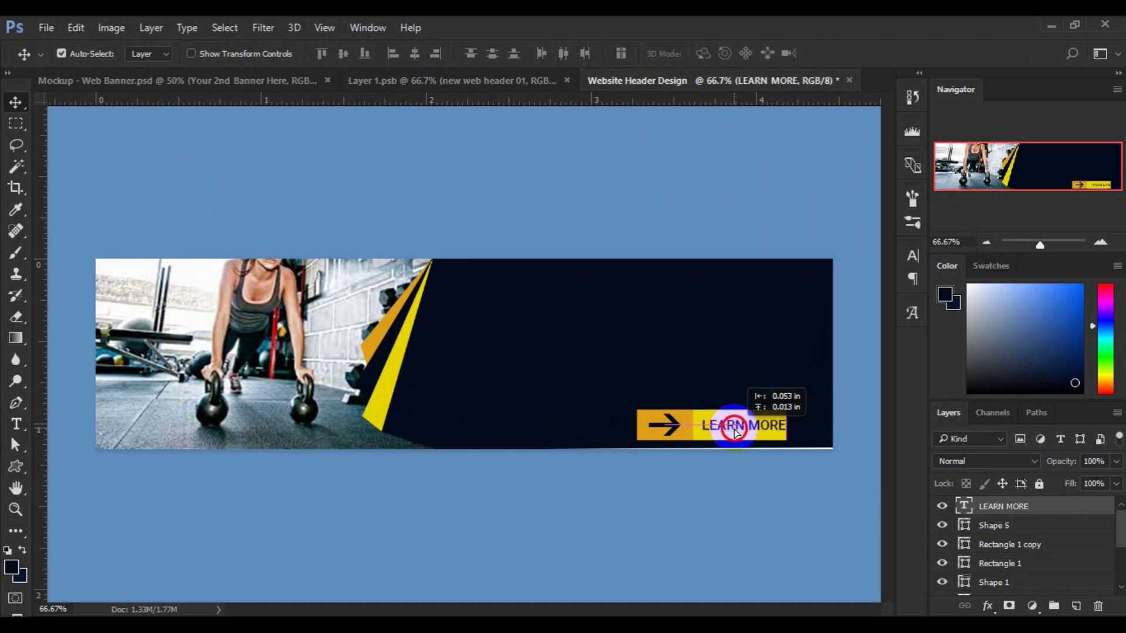
- Nudge the label down and stretch the yellow button rectangle wider to the right
{"action": "left_click_drag", "start_coordinate": [734, 432], "coordinate": [770, 444]}
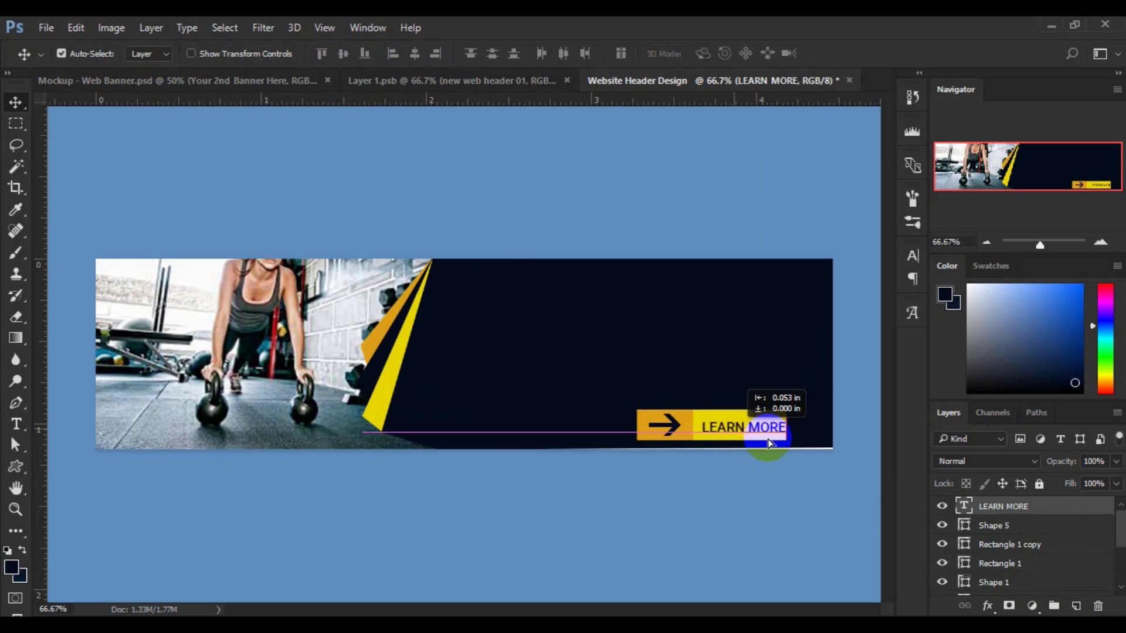
{"action": "left_click", "coordinate": [769, 444]}
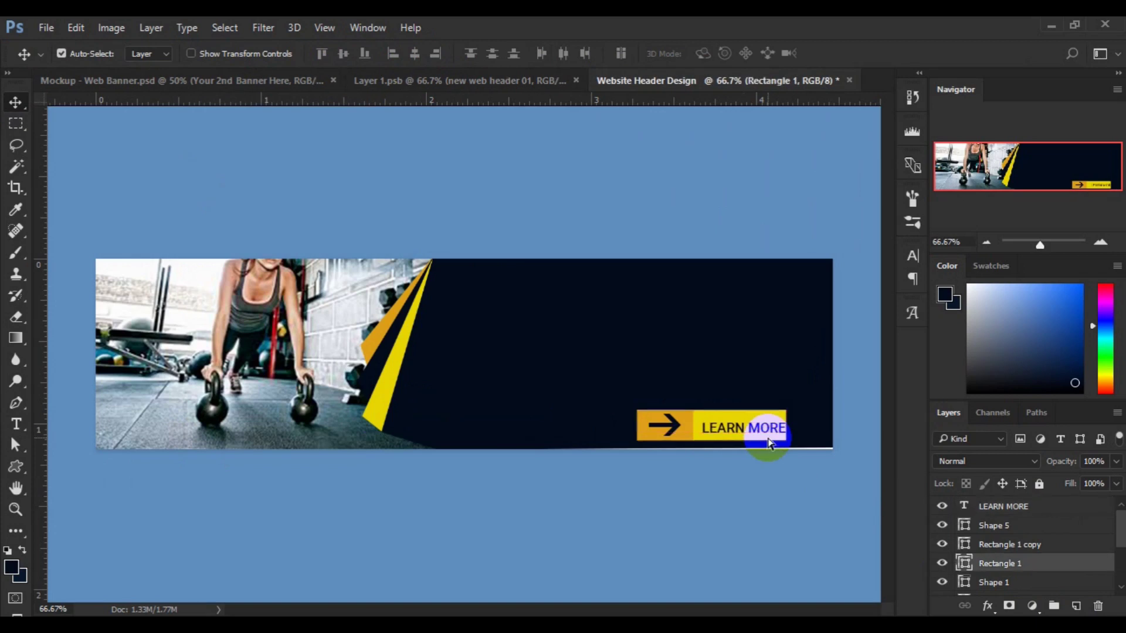
{"action": "key", "text": "ctrl+t"}
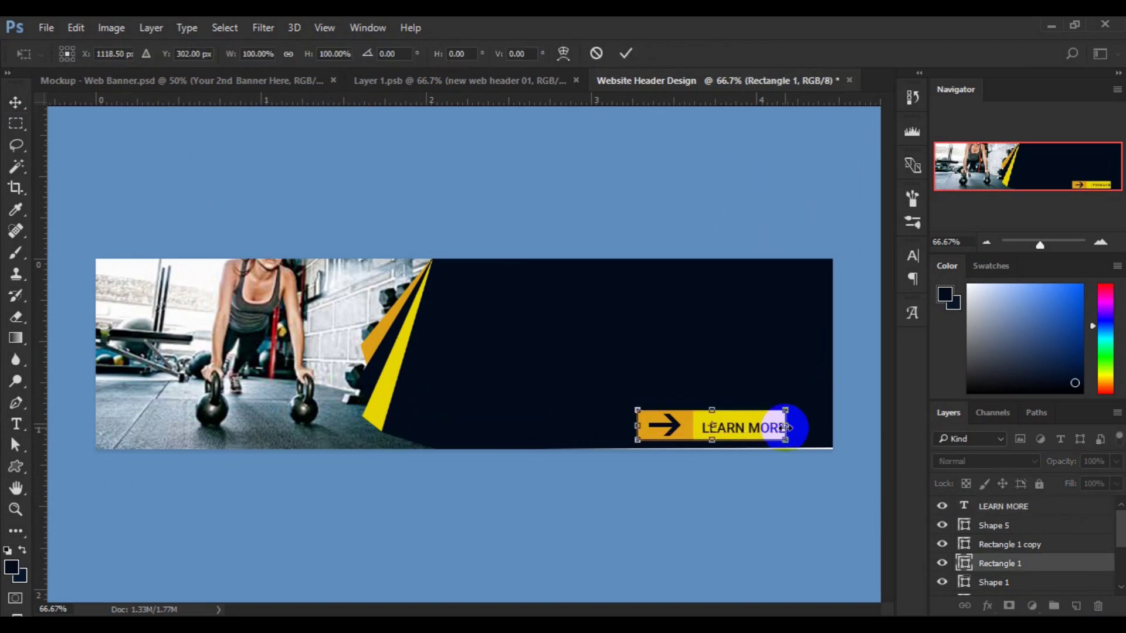
{"action": "left_click_drag", "start_coordinate": [785, 427], "coordinate": [795, 427]}
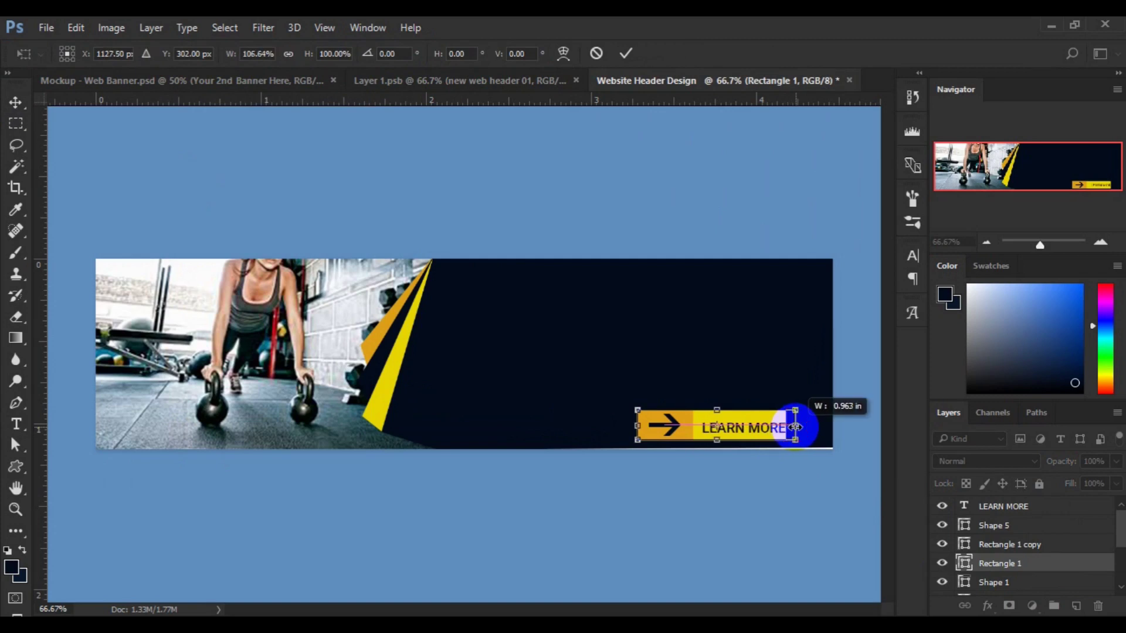
{"action": "key", "text": "Return"}
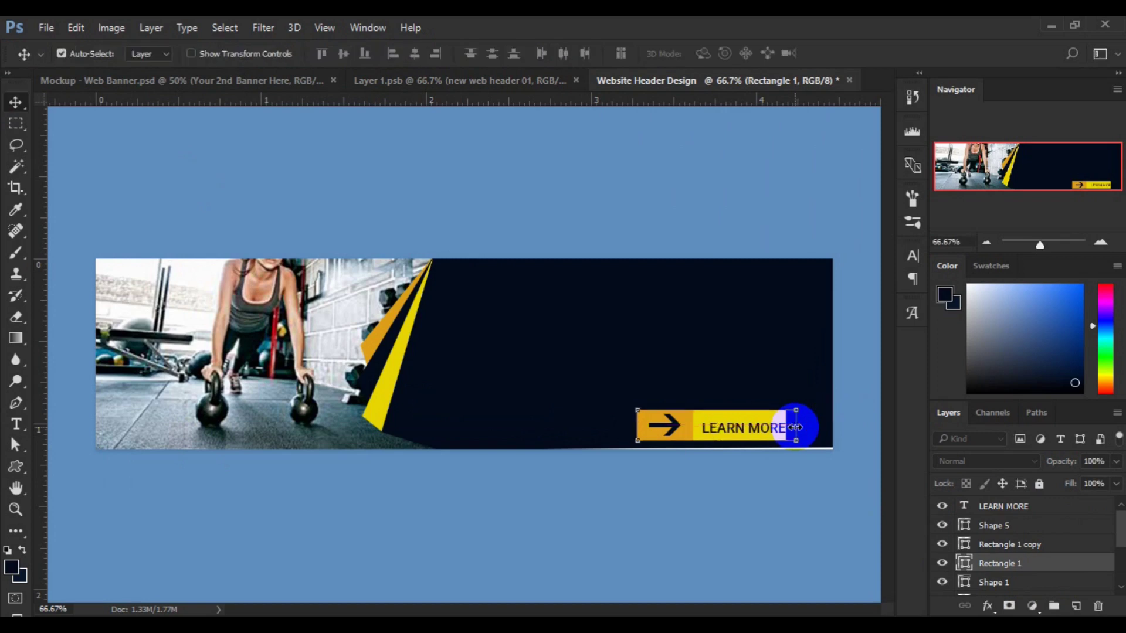
- Select LEARN MORE together with Rectangle 1 and align their vertical centres
{"action": "left_click", "coordinate": [764, 431]}
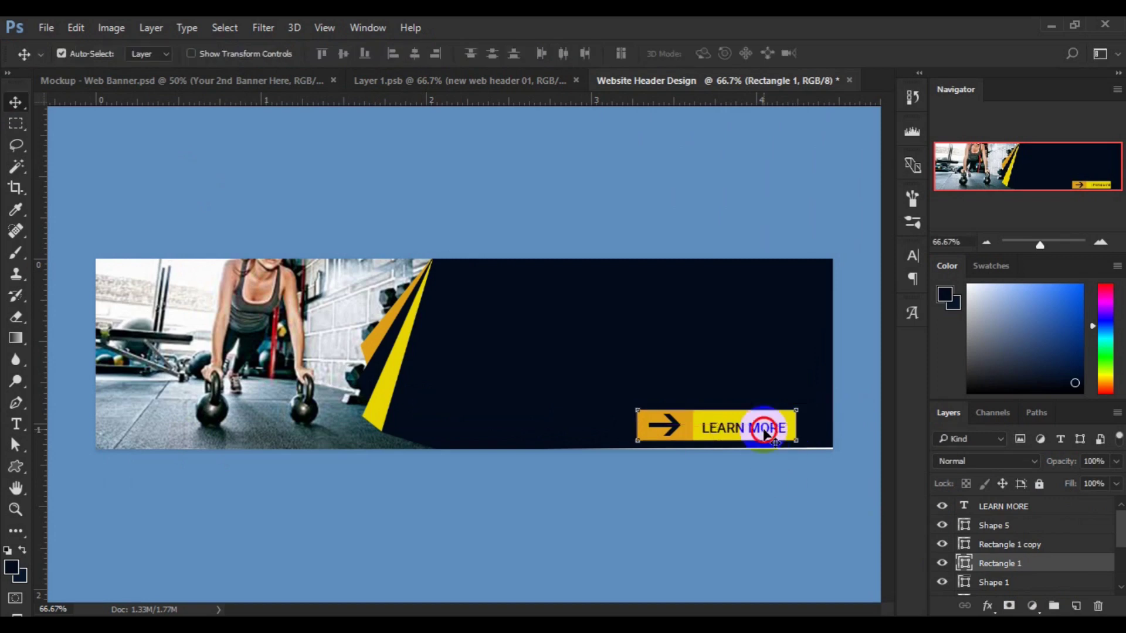
{"action": "left_click", "coordinate": [1026, 563]}
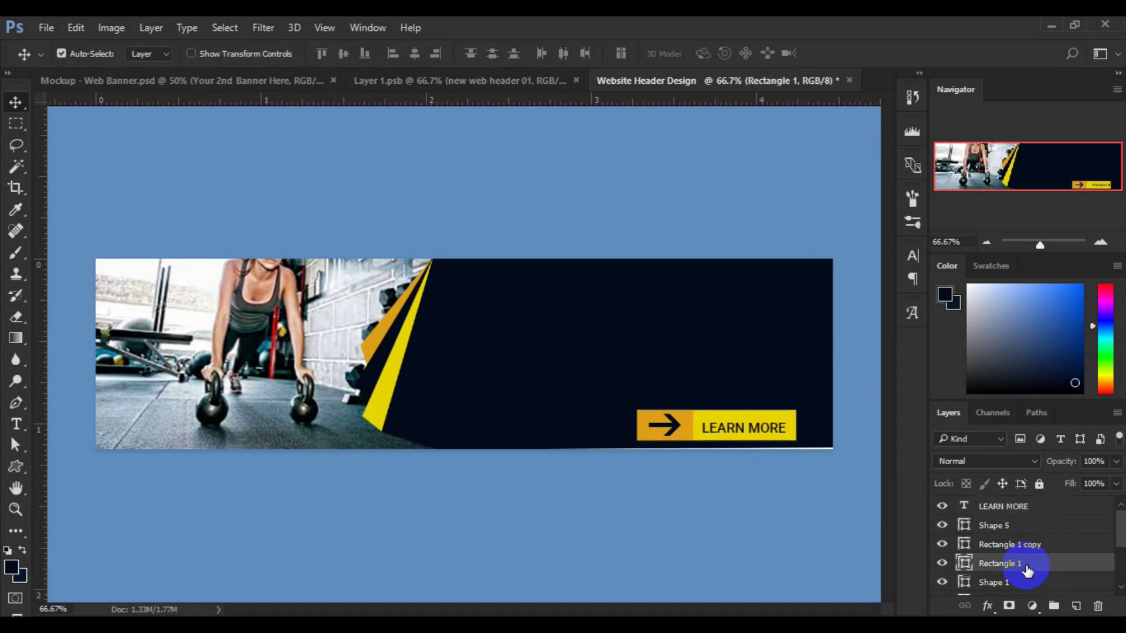
{"action": "left_click", "coordinate": [999, 508], "text": "ctrl"}
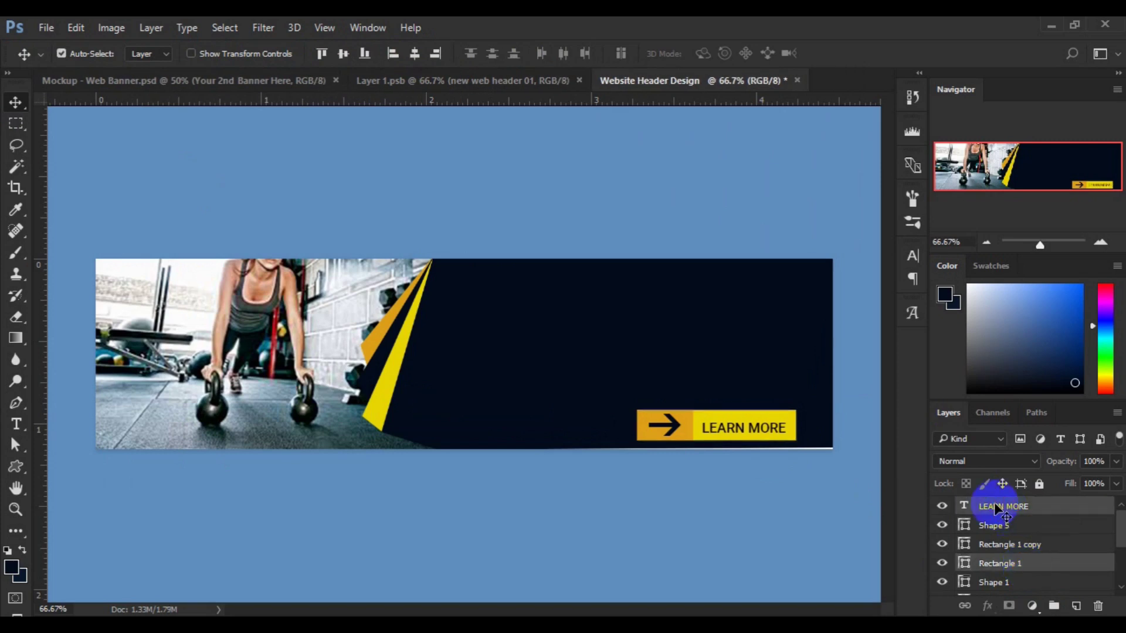
{"action": "left_click", "coordinate": [344, 62]}
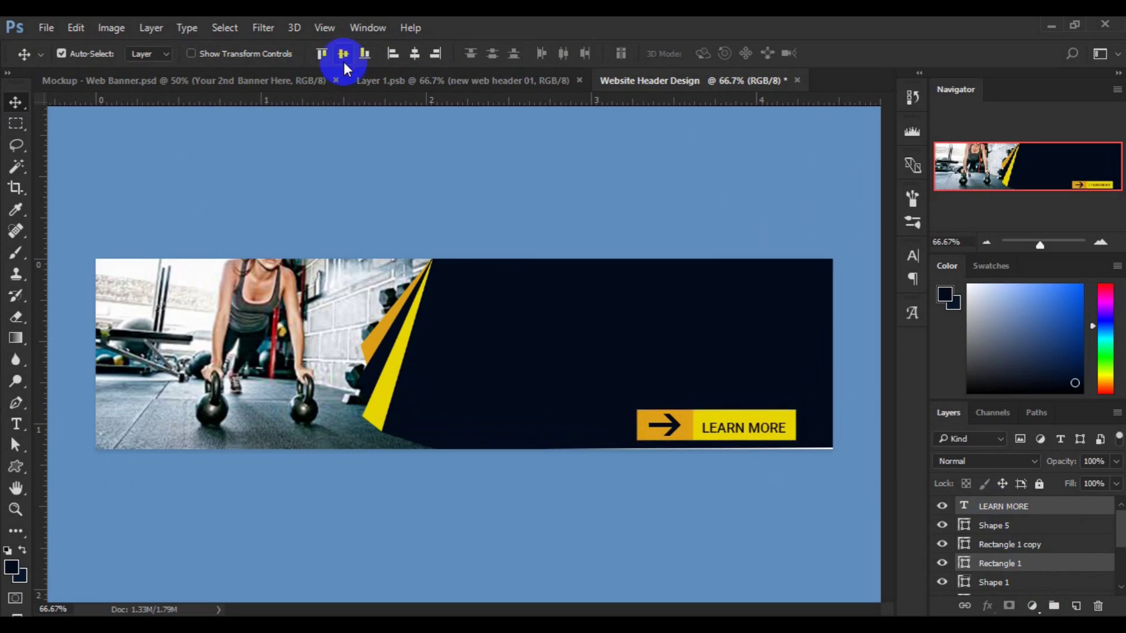
- Vertically centre LEARN MORE on the button, undoing a trial horizontal centring
{"action": "left_click", "coordinate": [343, 62]}
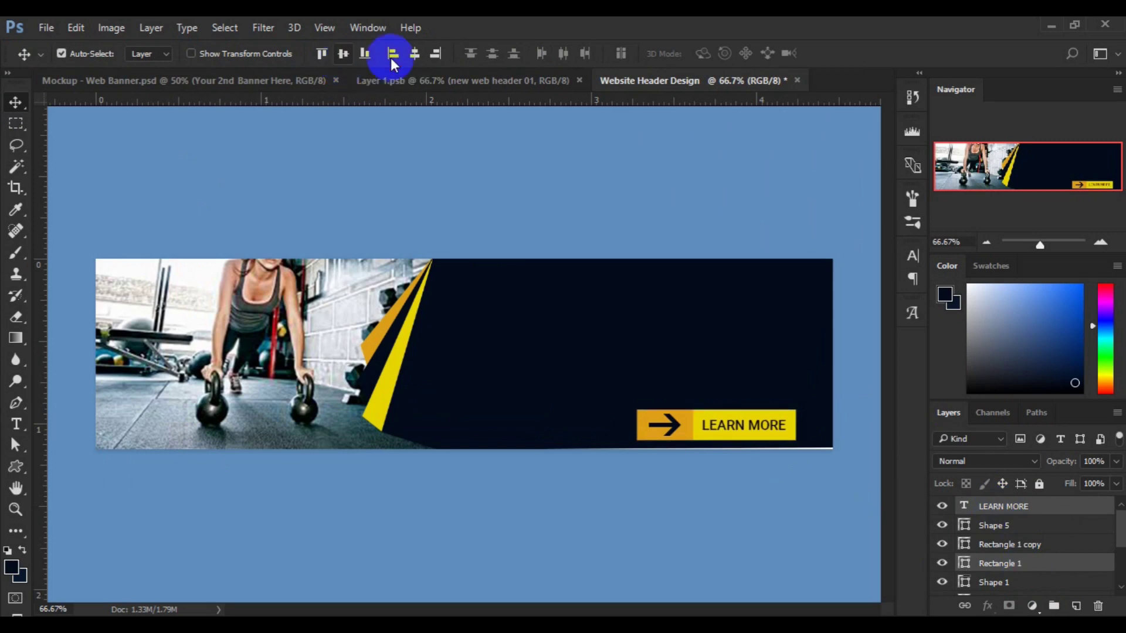
{"action": "left_click", "coordinate": [413, 56]}
{"action": "left_click", "coordinate": [413, 58]}
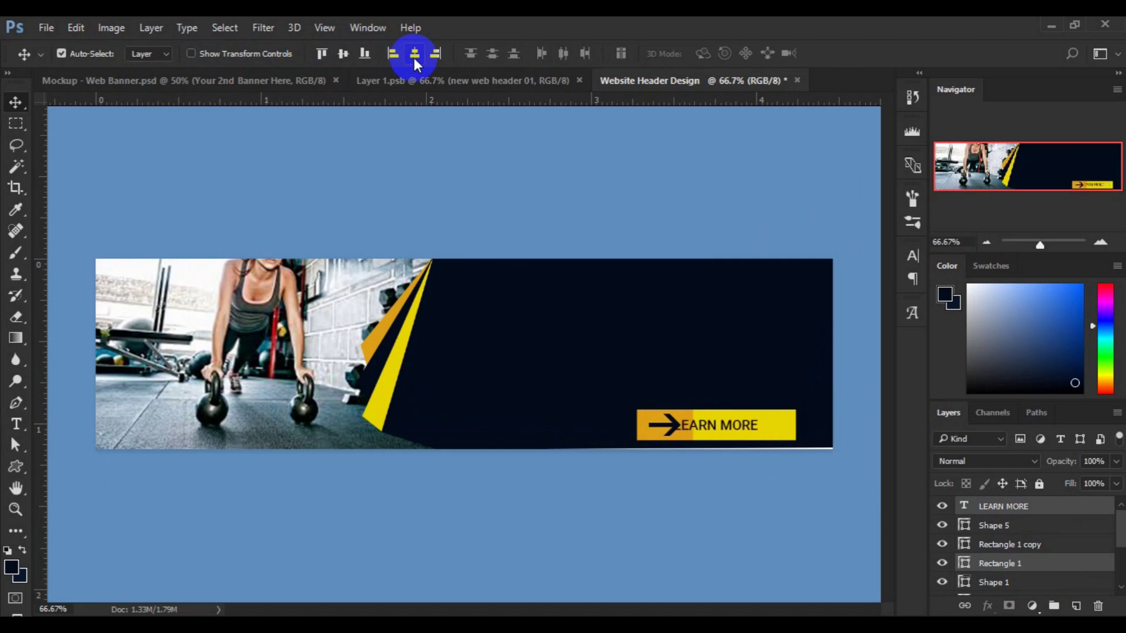
{"action": "key", "text": "ctrl"}
{"action": "key", "text": "ctrl+z"}
- Toggle the arrow and Rectangle 1 copy layers off and on to compare, then select the button
{"action": "left_click", "coordinate": [942, 529]}
{"action": "left_click", "coordinate": [942, 532]}
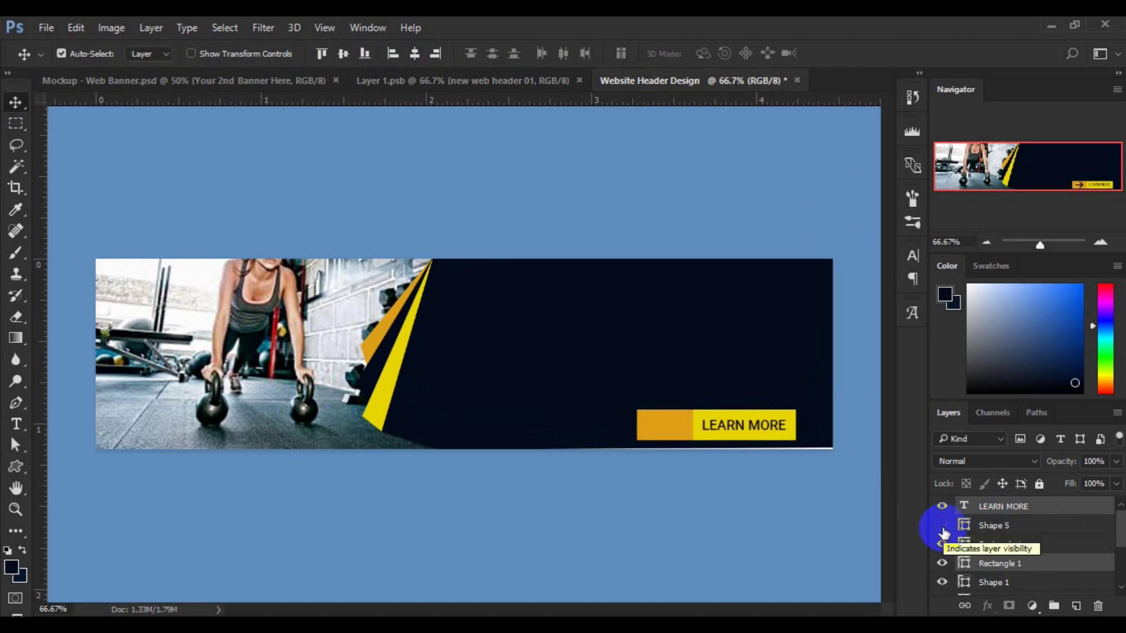
{"action": "left_click", "coordinate": [942, 545]}
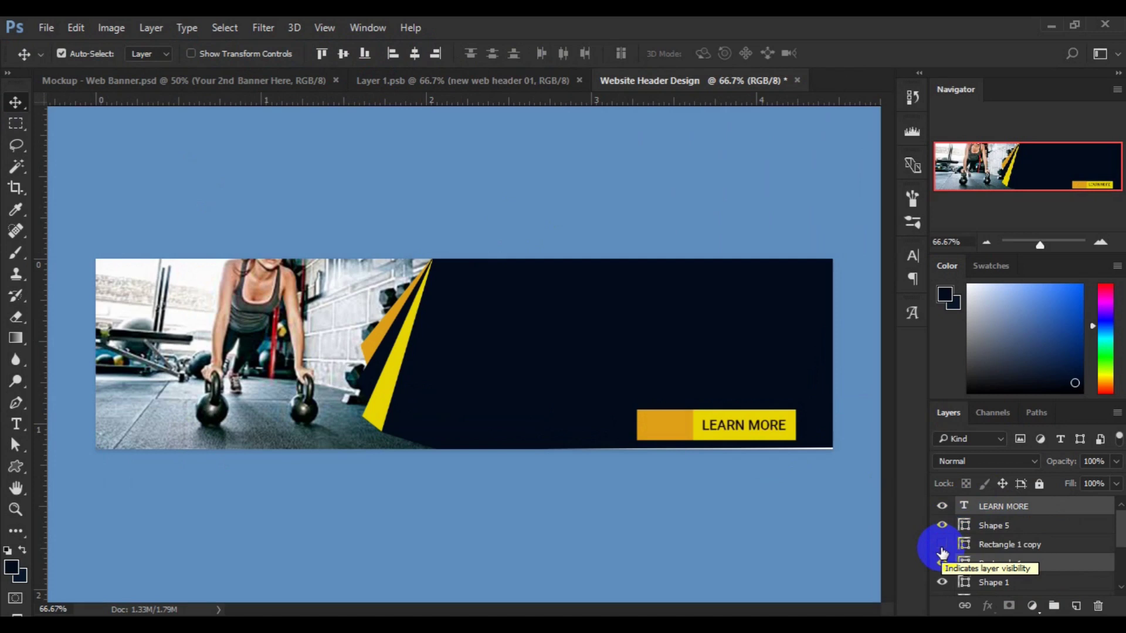
{"action": "left_click", "coordinate": [941, 546]}
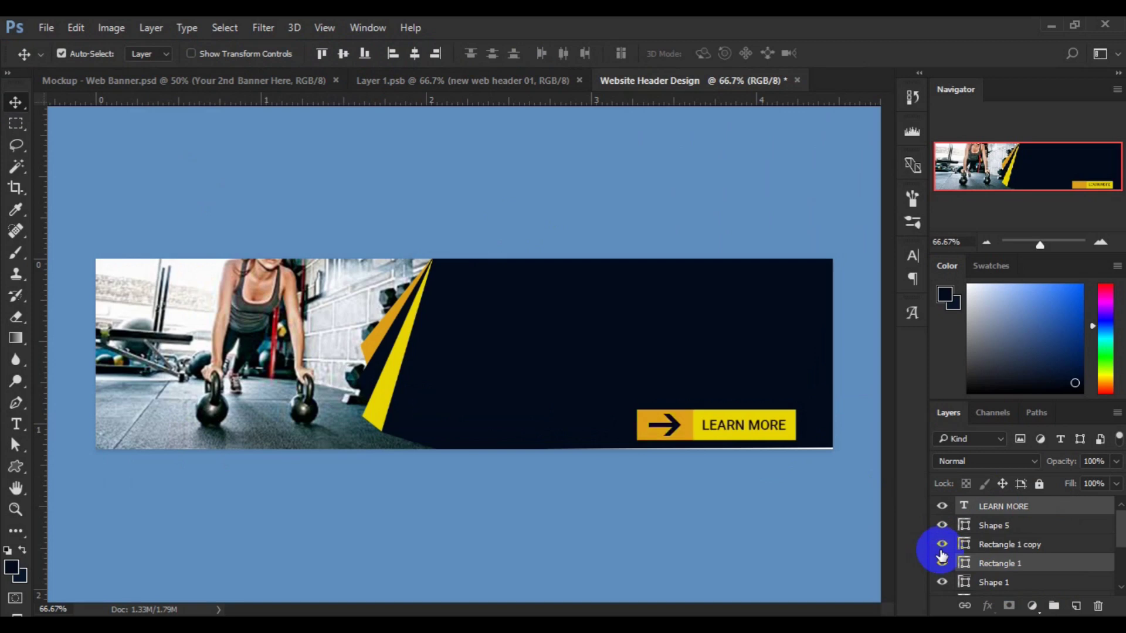
{"action": "left_click", "coordinate": [604, 351]}
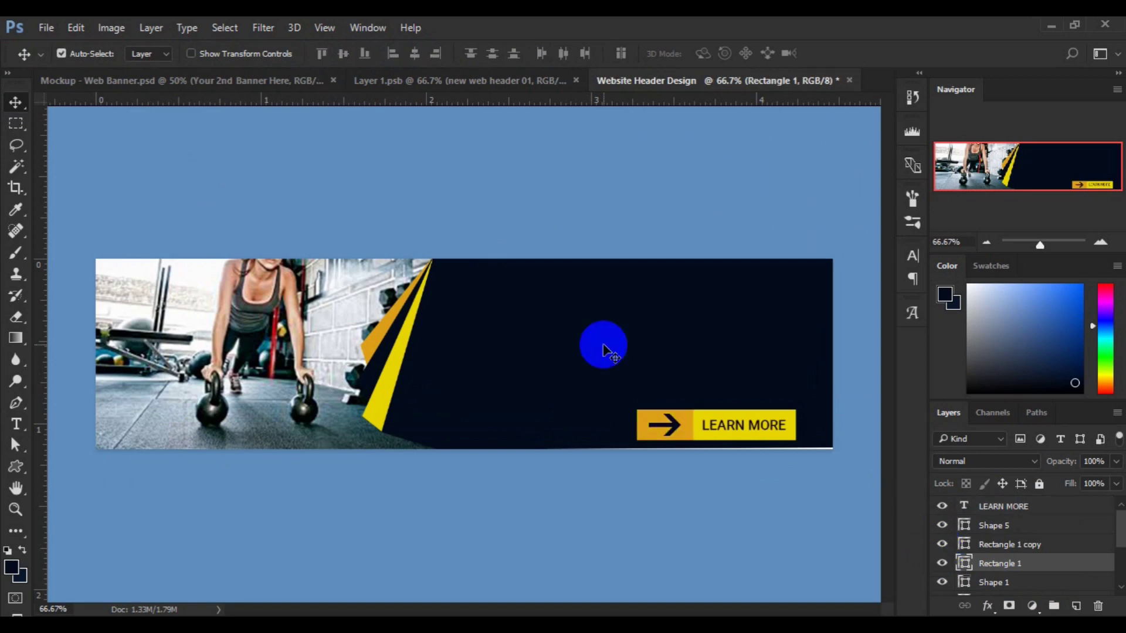
- In Window > Properties, set the button's top-right and bottom-right corner radii to 10 px
{"action": "left_click", "coordinate": [367, 29]}
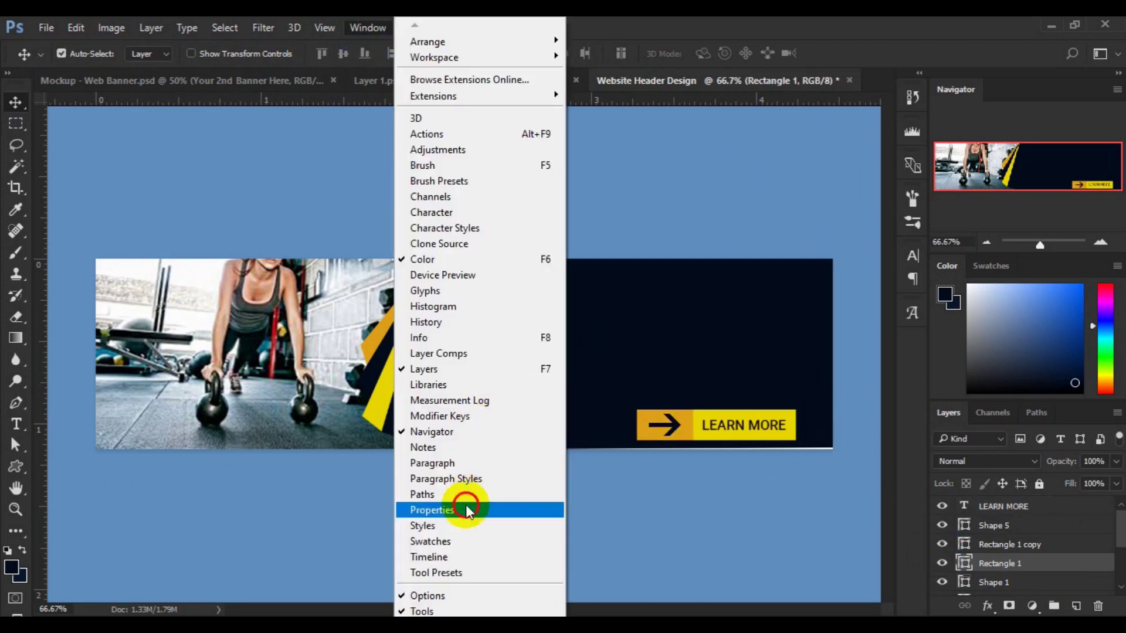
{"action": "left_click", "coordinate": [465, 508]}
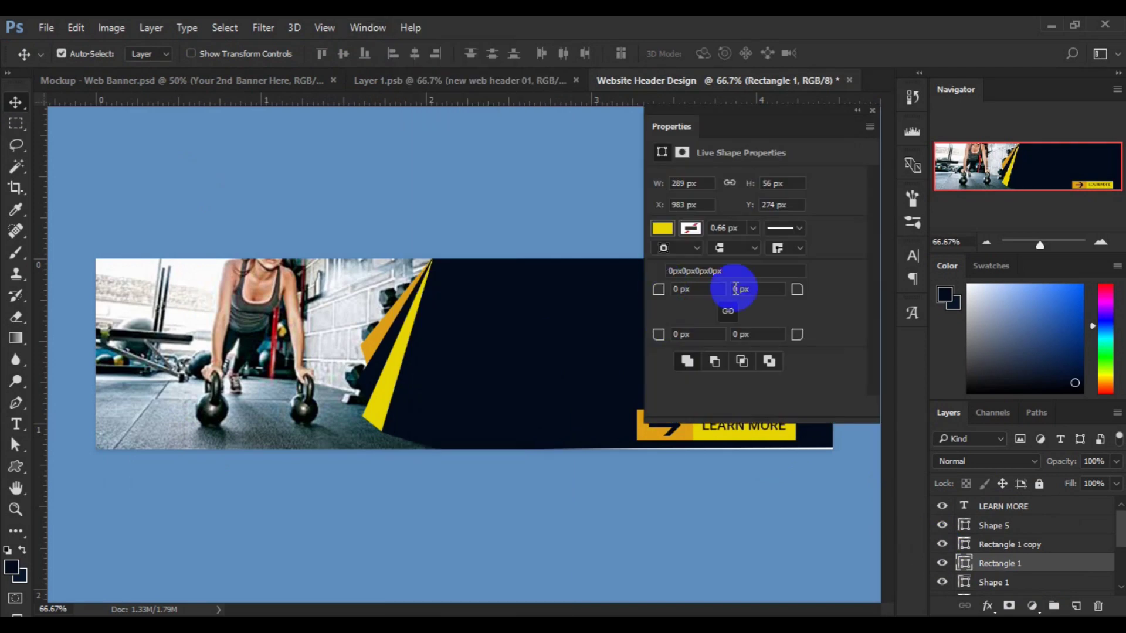
{"action": "mouse_move", "coordinate": [755, 125]}
{"action": "left_mouse_down"}
{"action": "mouse_move", "coordinate": [496, 181]}
{"action": "mouse_move", "coordinate": [370, 151]}
{"action": "left_mouse_up"}
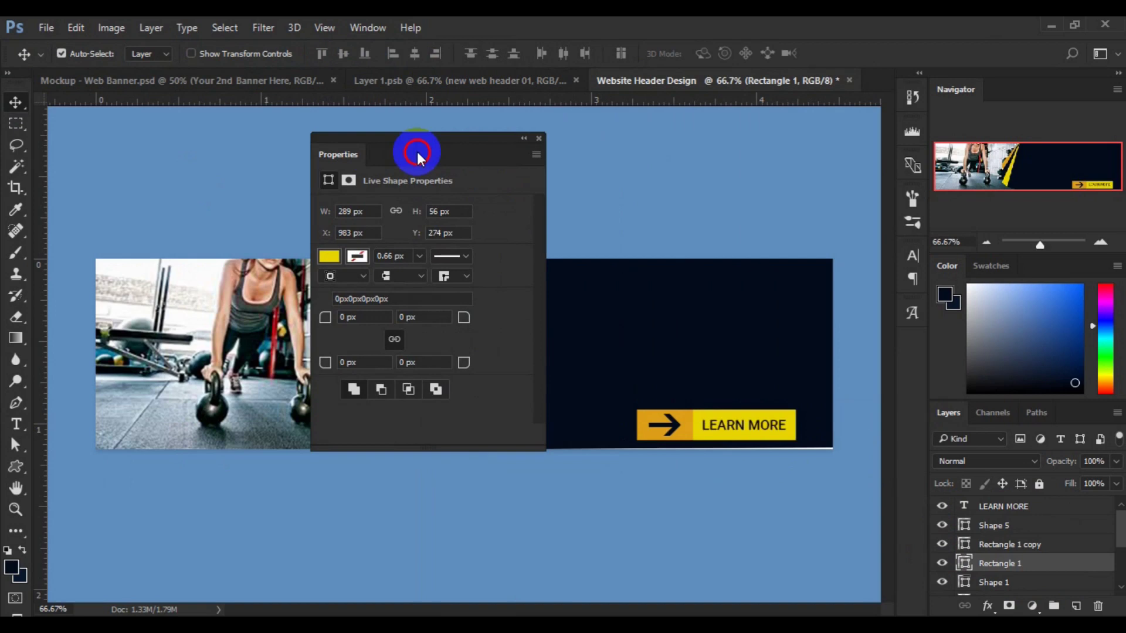
{"action": "left_click", "coordinate": [402, 317]}
{"action": "type", "text": "10"}
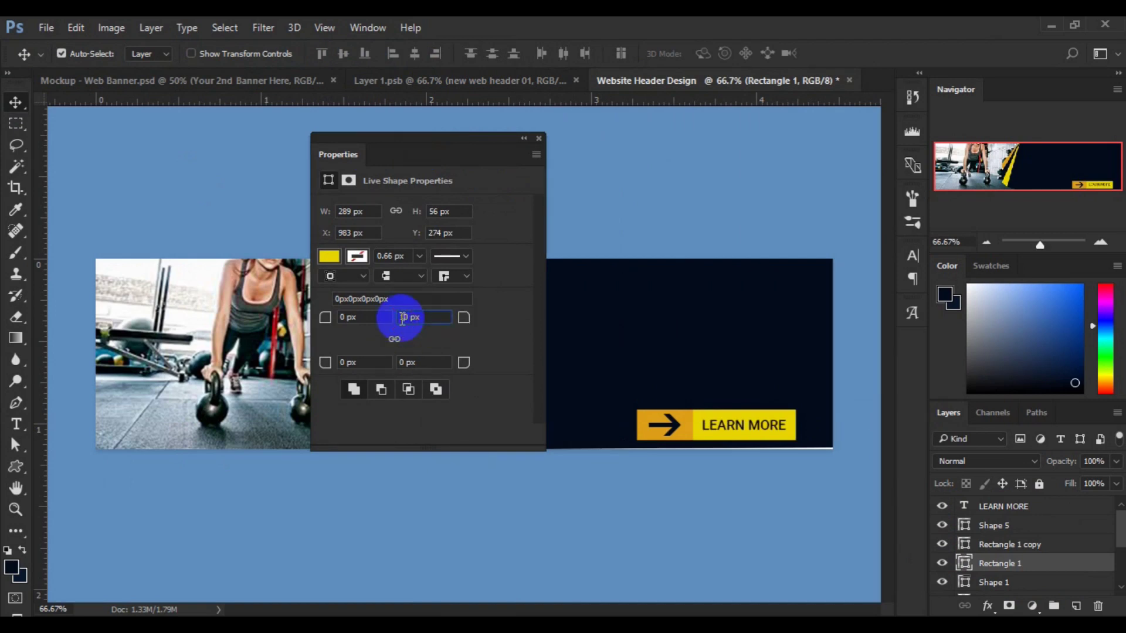
{"action": "left_click", "coordinate": [400, 341]}
{"action": "left_click", "coordinate": [400, 359]}
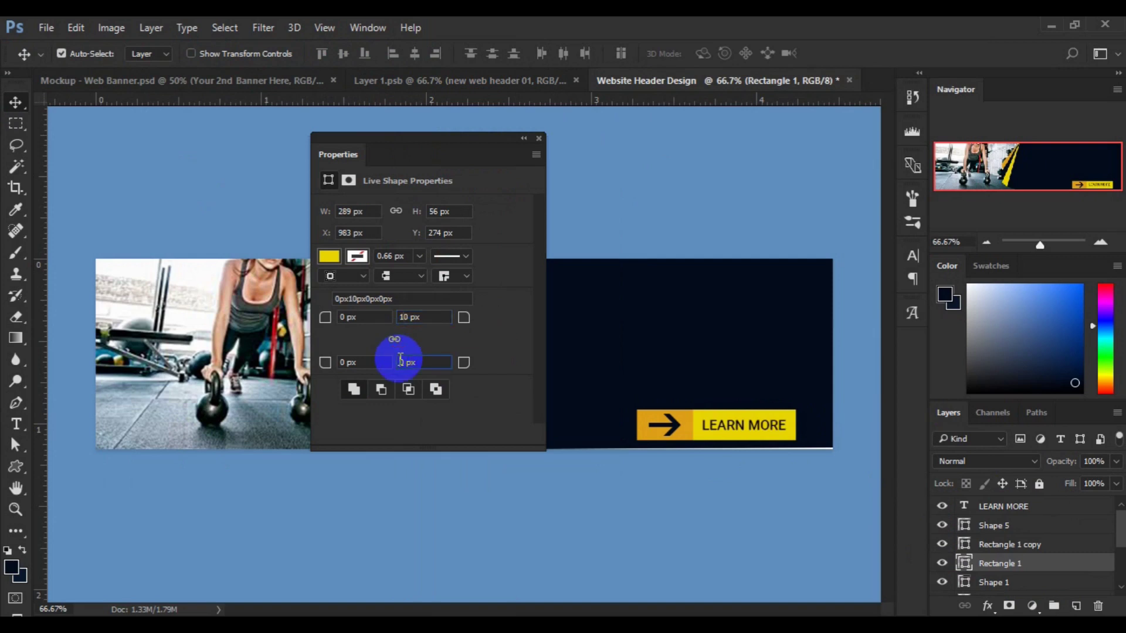
{"action": "type", "text": "10"}
{"action": "key", "text": "Return"}
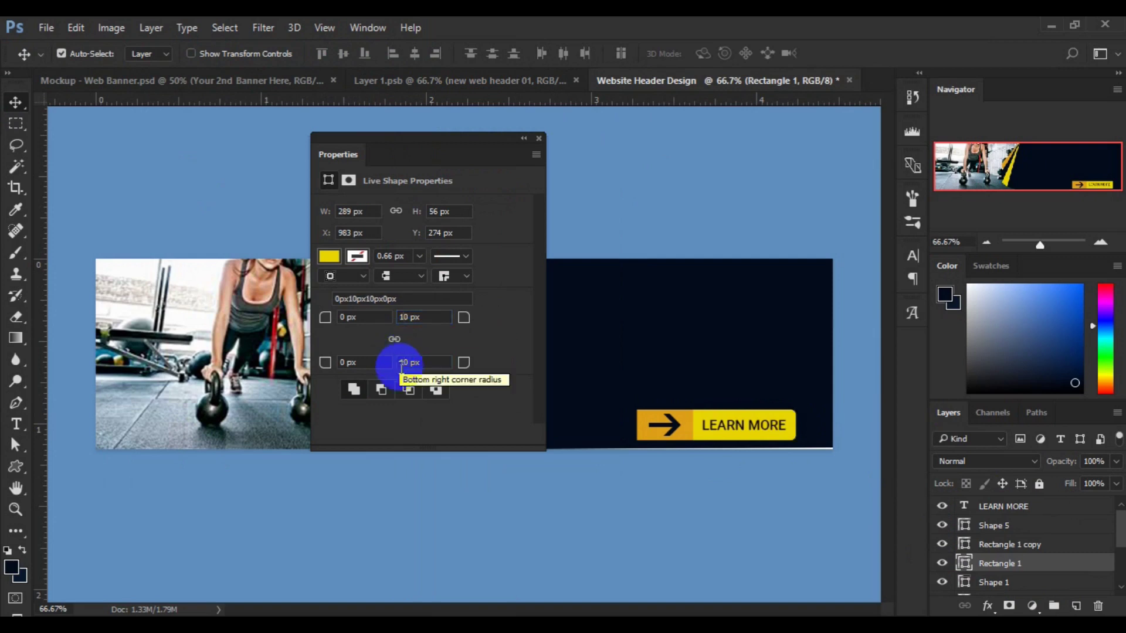
- Raise the right corner radii to about 30 px, ending near 31.88 and 24.12 px
{"action": "left_click", "coordinate": [401, 361]}
{"action": "type", "text": "30"}
{"action": "left_click", "coordinate": [403, 317]}
{"action": "type", "text": "30"}
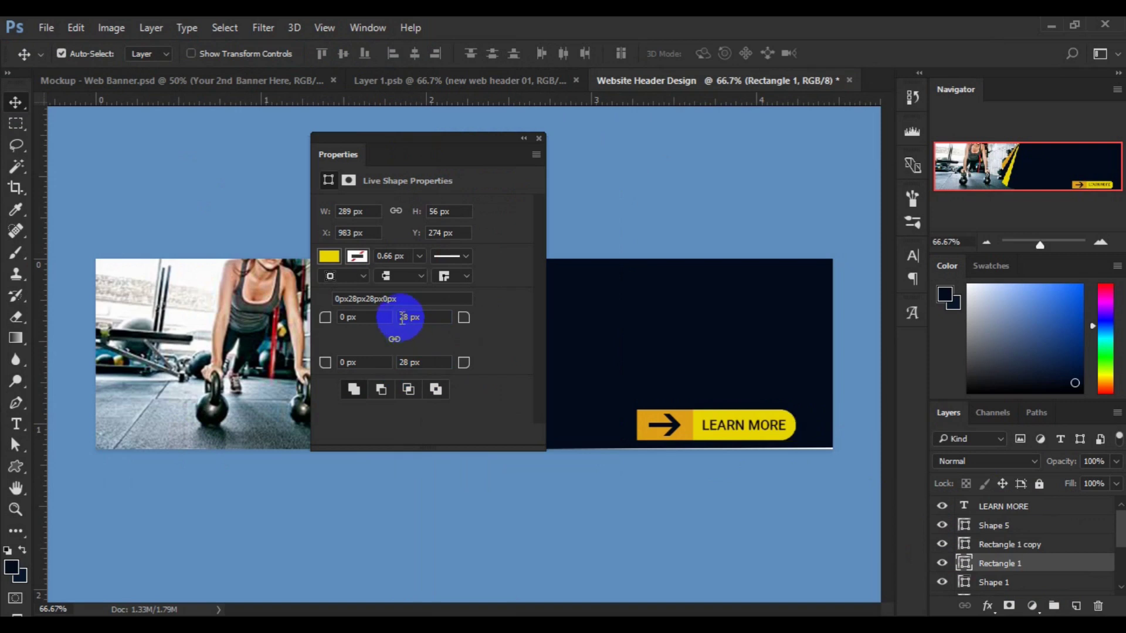
{"action": "left_click_drag", "start_coordinate": [465, 320], "coordinate": [474, 325]}
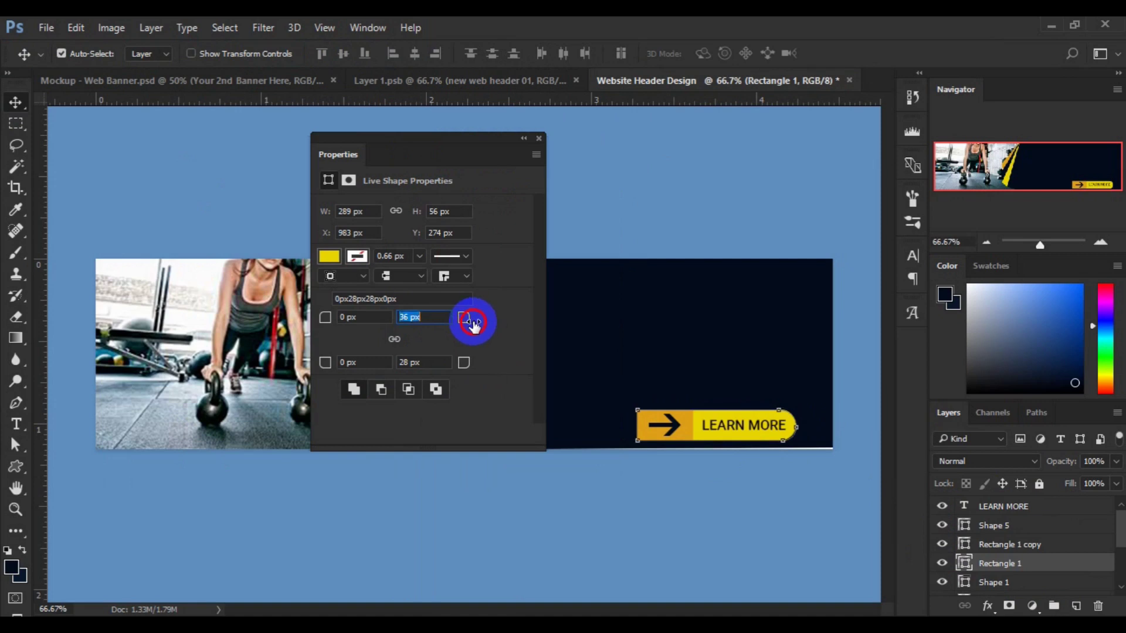
{"action": "left_click_drag", "start_coordinate": [473, 324], "coordinate": [473, 323]}
{"action": "left_click", "coordinate": [463, 365]}
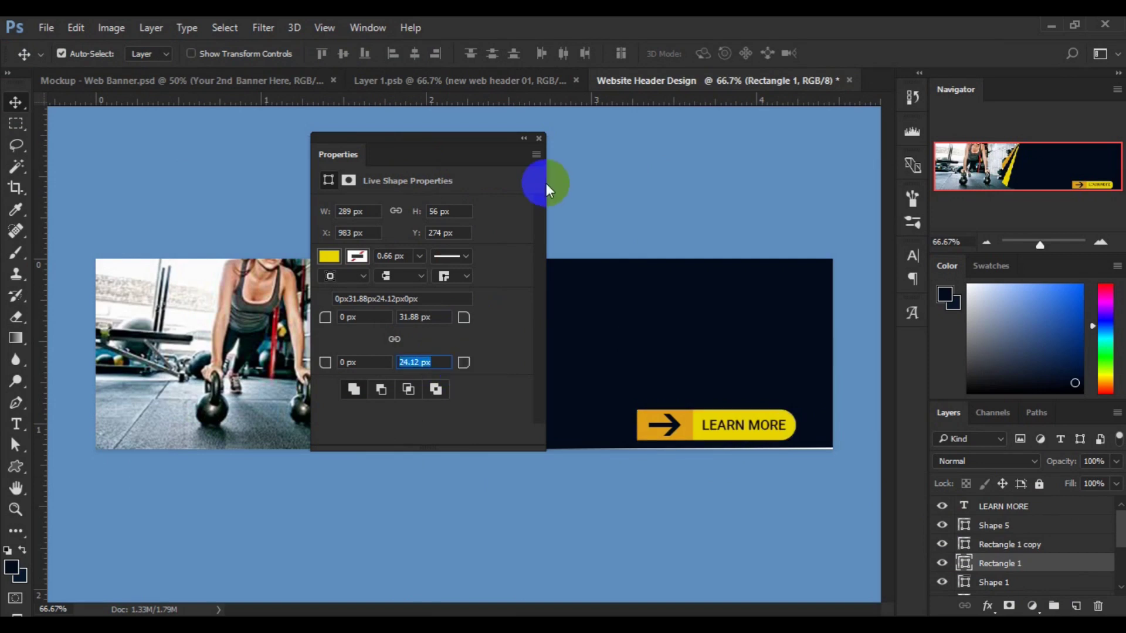
{"action": "left_click", "coordinate": [538, 139]}
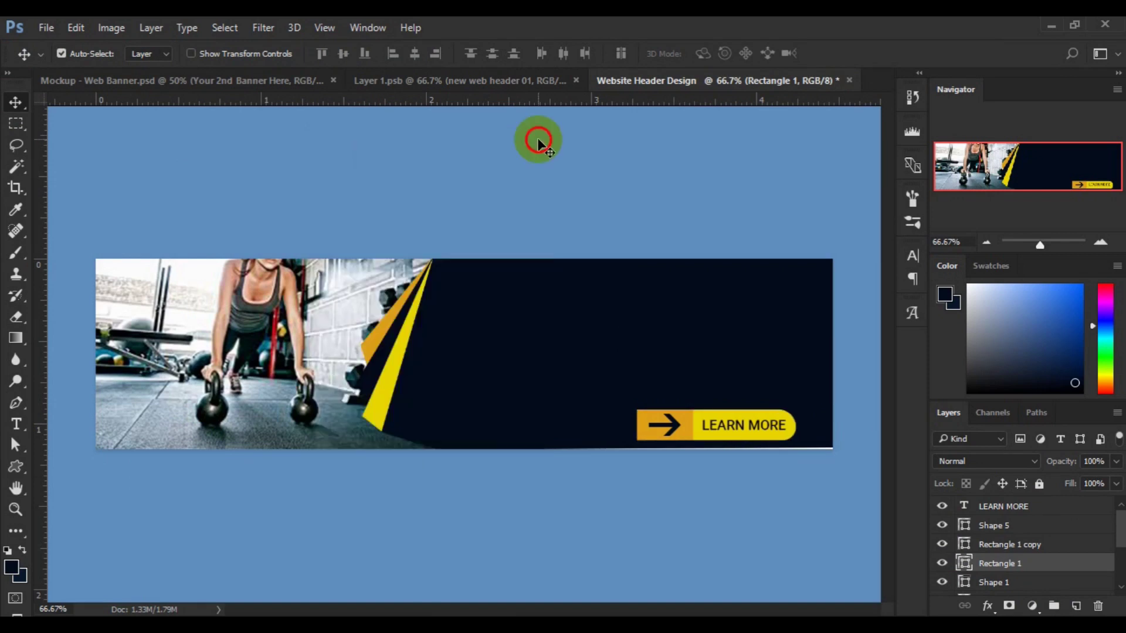
{"action": "left_click", "coordinate": [509, 358]}
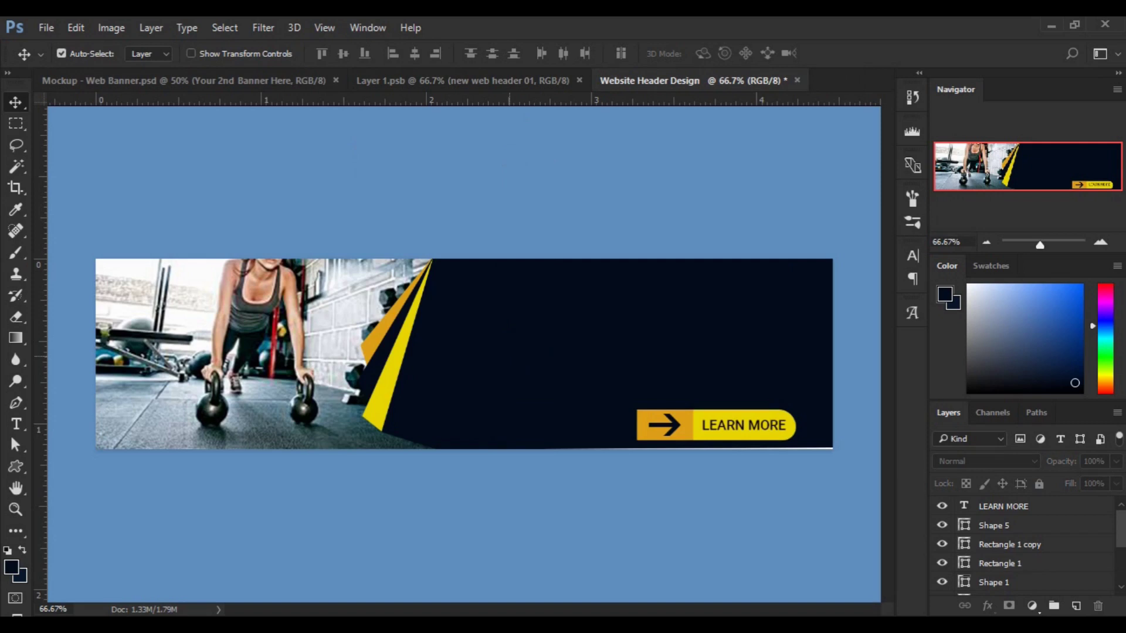
- Hide the gym workout photo layer
{"action": "left_click", "coordinate": [256, 368]}
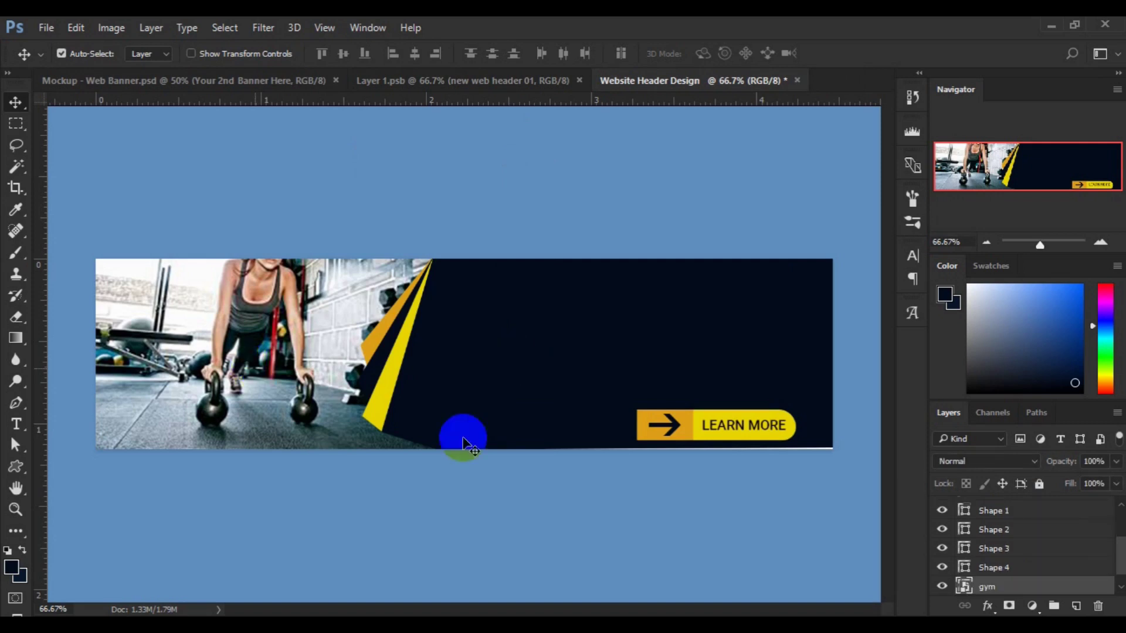
{"action": "left_click", "coordinate": [941, 587]}
{"action": "left_click", "coordinate": [404, 413]}
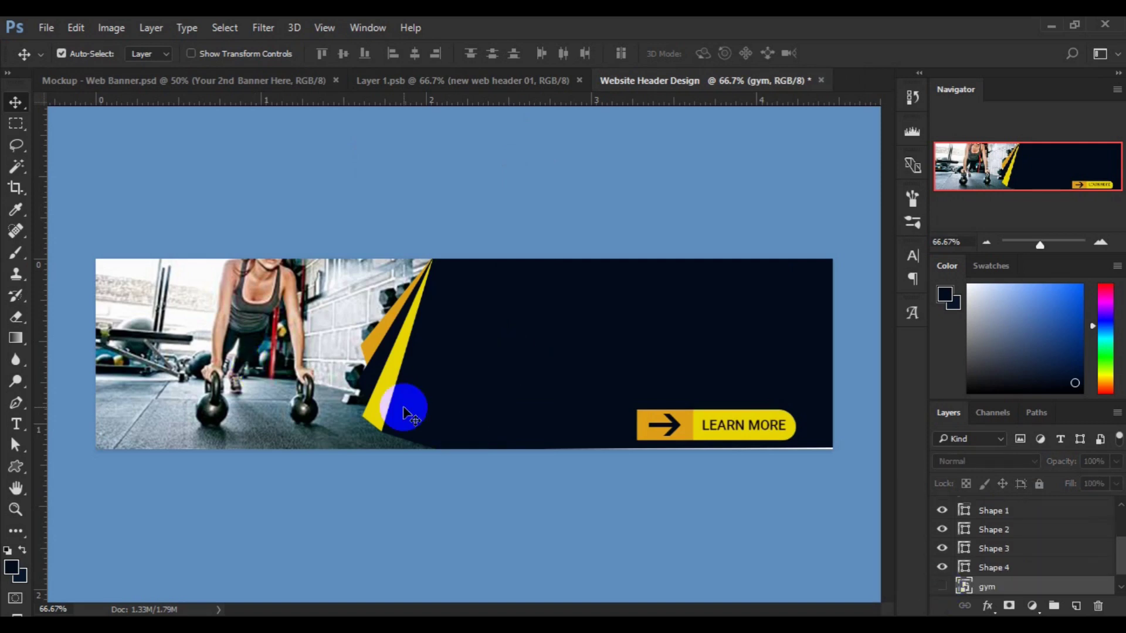
- Choose File > Place Embedded and scroll through the file browser
{"action": "left_click", "coordinate": [48, 30]}
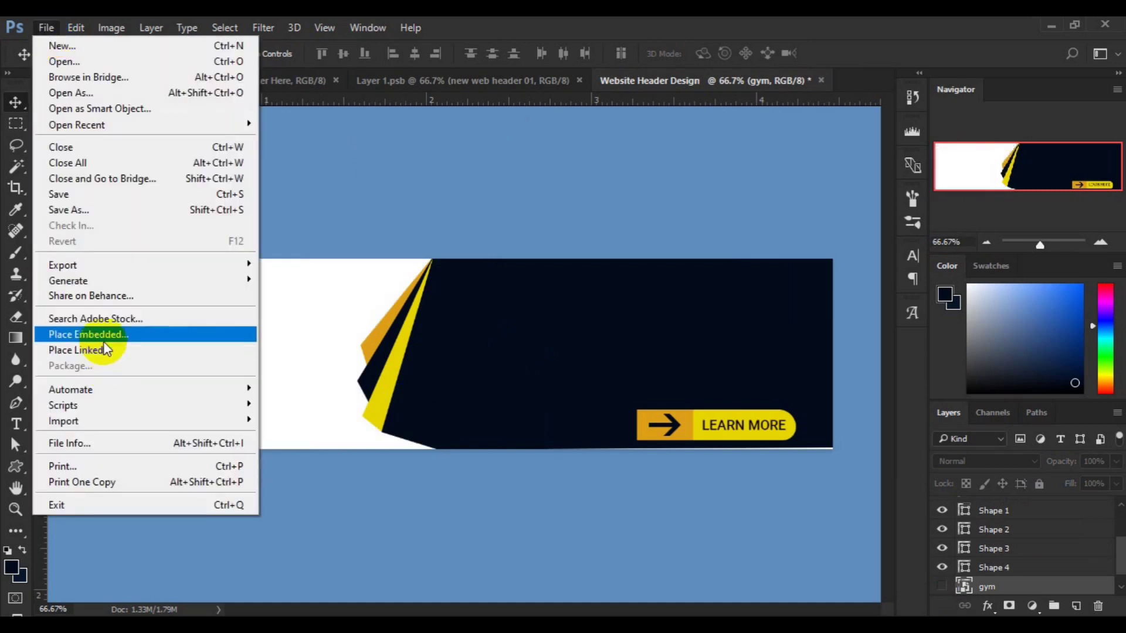
{"action": "left_click", "coordinate": [103, 340]}
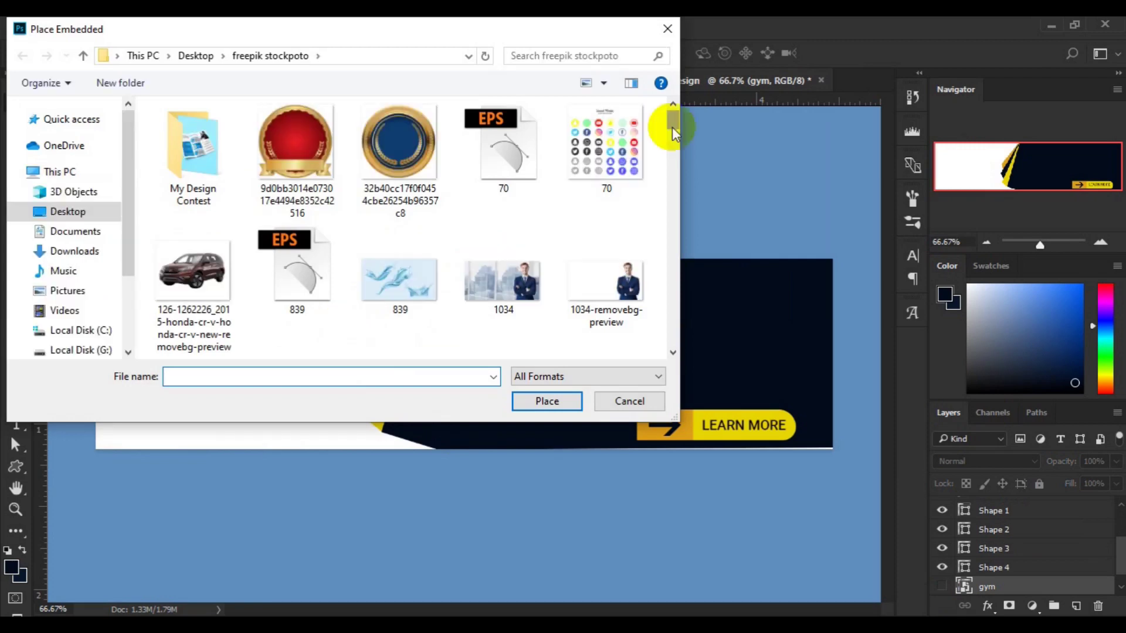
{"action": "left_click_drag", "start_coordinate": [672, 132], "coordinate": [671, 146]}
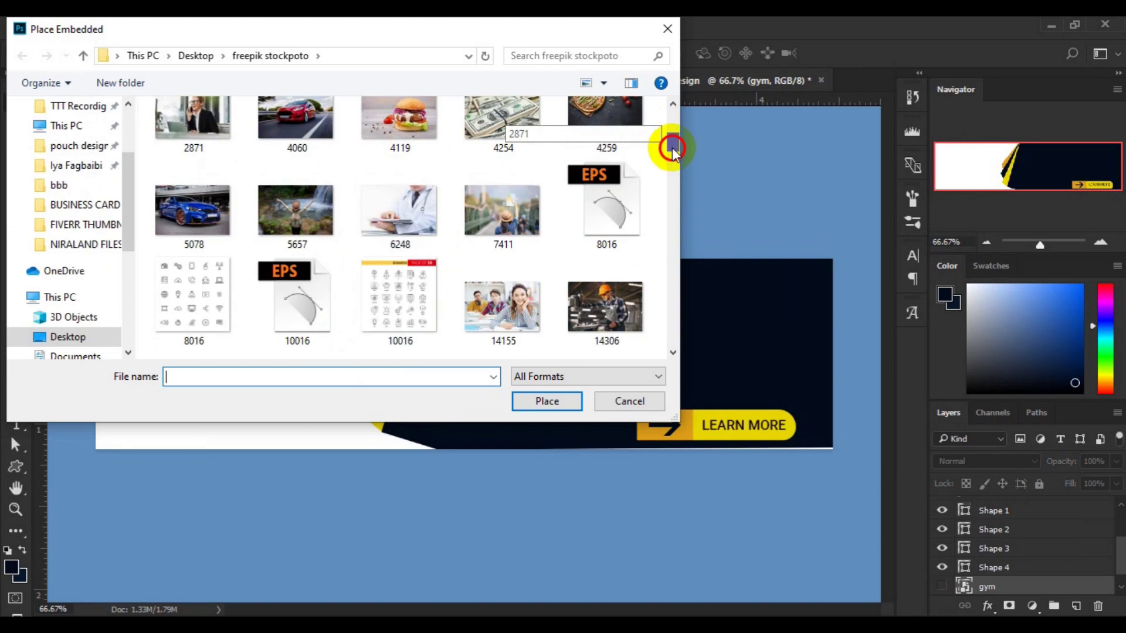
{"action": "left_click_drag", "start_coordinate": [672, 146], "coordinate": [672, 157]}
{"action": "left_click_drag", "start_coordinate": [671, 180], "coordinate": [673, 238]}
{"action": "scroll", "coordinate": [673, 238], "scroll_direction": "down", "scroll_amount": 1}
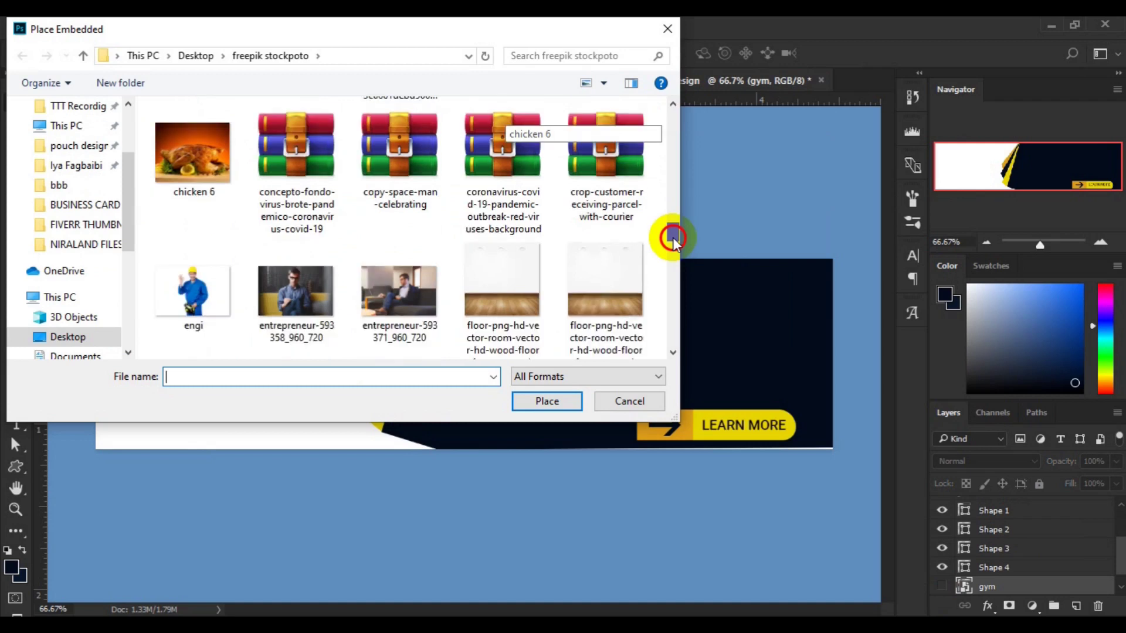
{"action": "left_click_drag", "start_coordinate": [673, 237], "coordinate": [673, 314]}
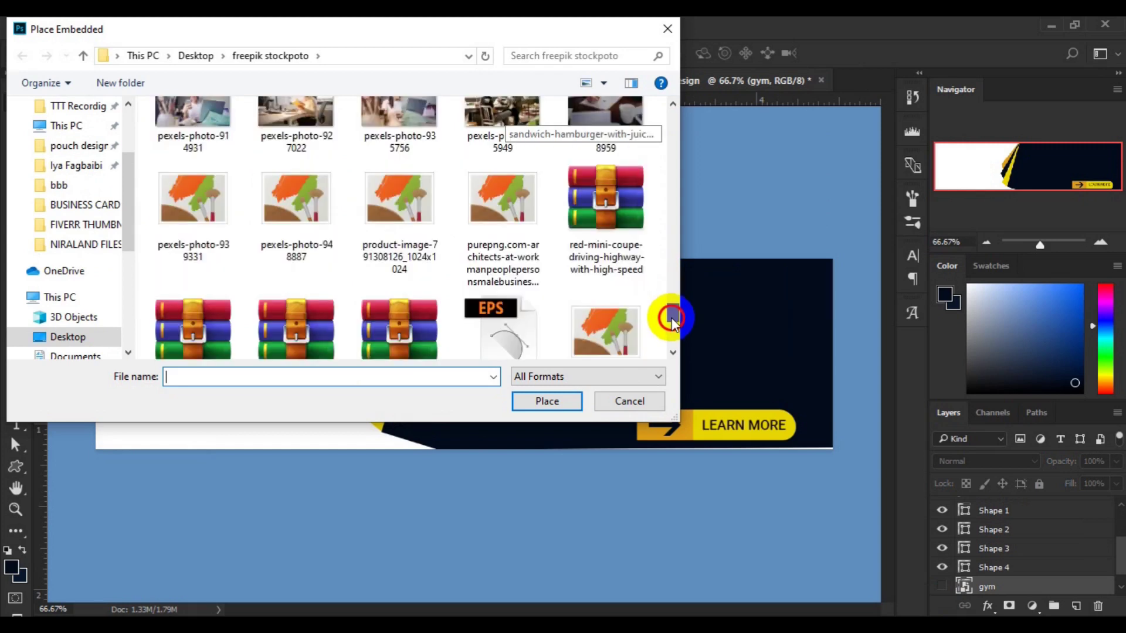
{"action": "left_click_drag", "start_coordinate": [673, 315], "coordinate": [670, 324]}
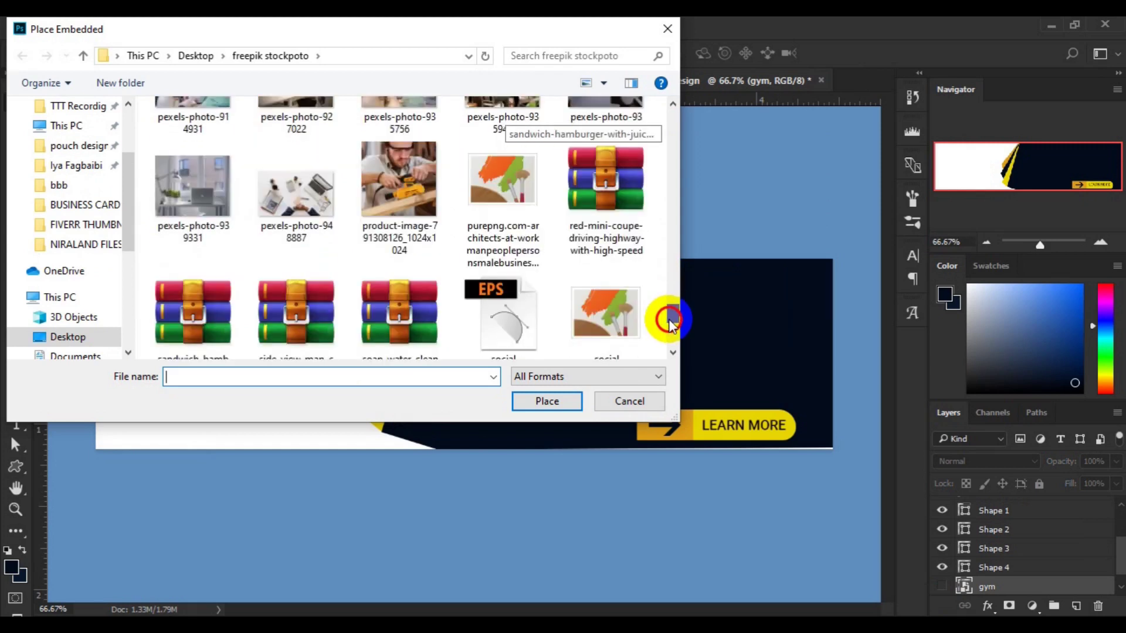
{"action": "mouse_move", "coordinate": [670, 324]}
{"action": "left_mouse_down"}
{"action": "mouse_move", "coordinate": [671, 342]}
{"action": "mouse_move", "coordinate": [671, 322]}
{"action": "left_mouse_up"}
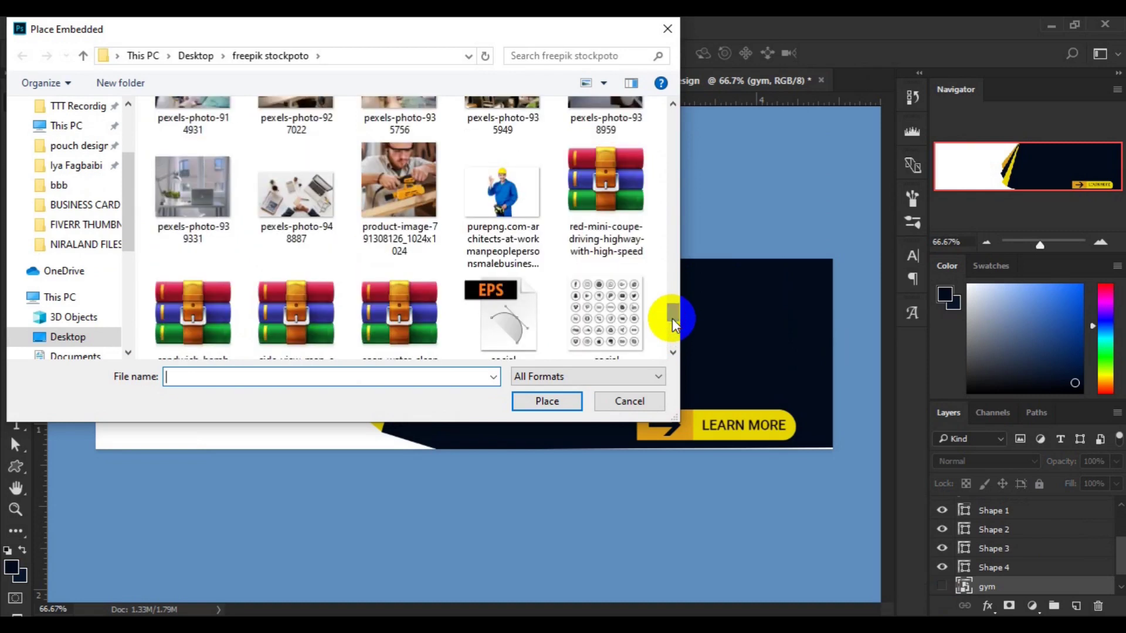
- Place the beef burgers photo from the Downloads folder
{"action": "left_click", "coordinate": [125, 292]}
{"action": "left_click", "coordinate": [88, 126]}
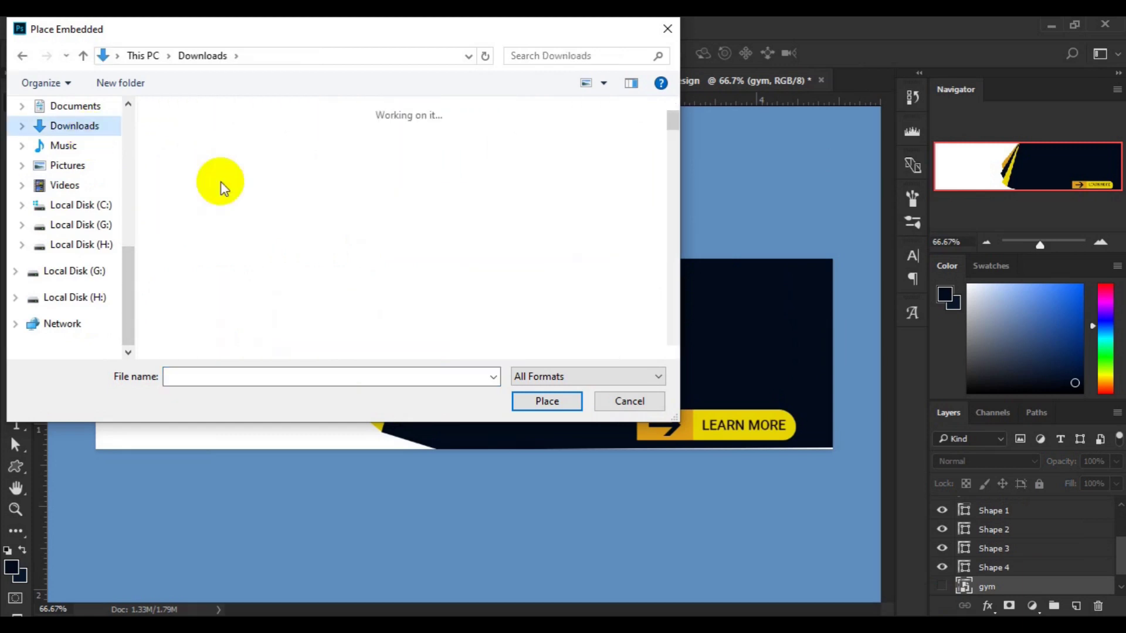
{"action": "left_click", "coordinate": [271, 210]}
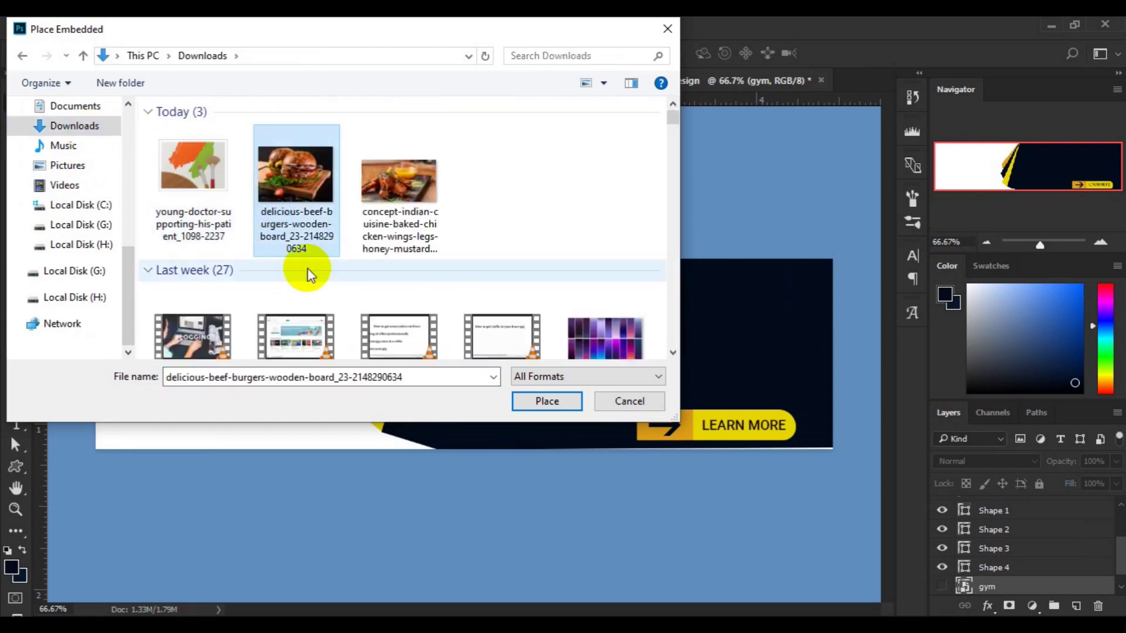
{"action": "left_click", "coordinate": [536, 410]}
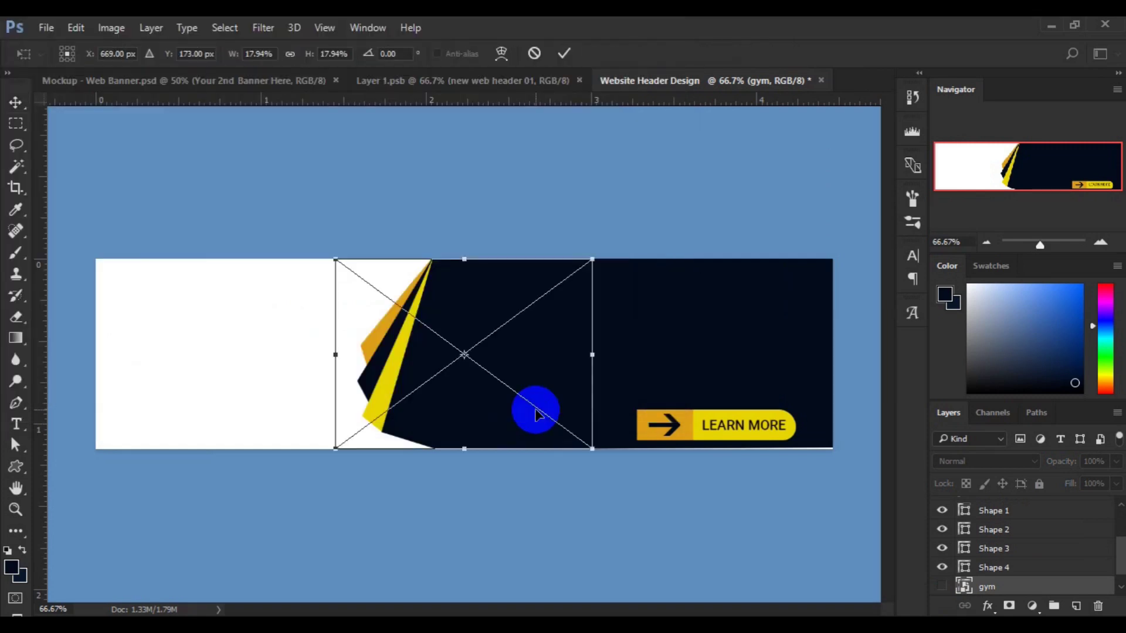
- Align the burger photo flush with the banner's left edge, enlarge it slightly and commit
{"action": "left_click_drag", "start_coordinate": [464, 397], "coordinate": [249, 410]}
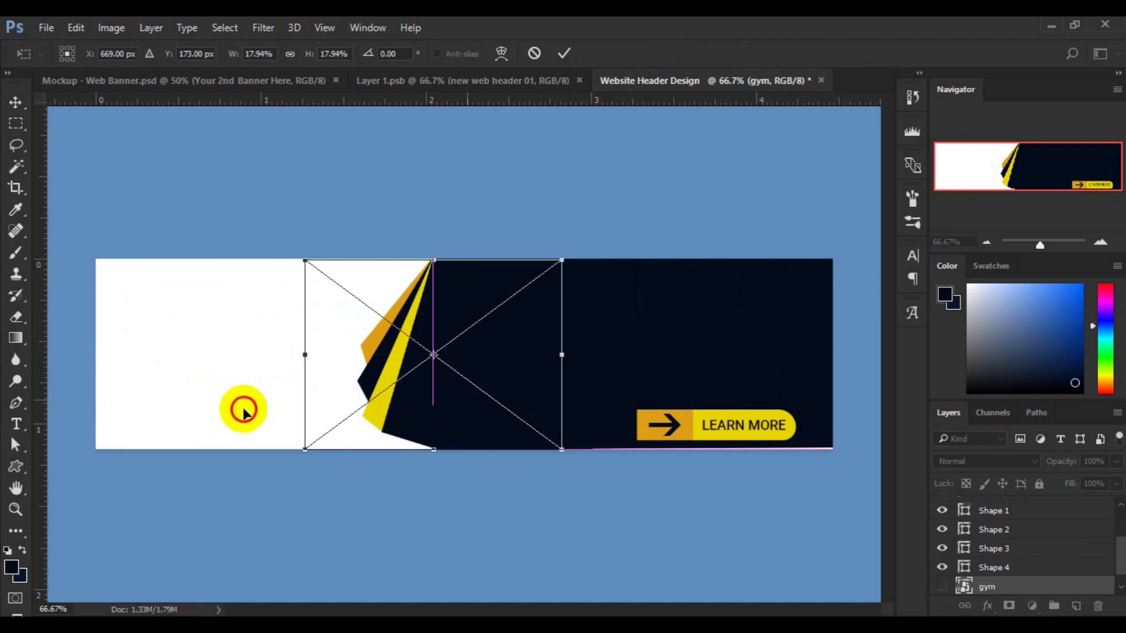
{"action": "mouse_move", "coordinate": [244, 410]}
{"action": "left_mouse_down"}
{"action": "mouse_move", "coordinate": [281, 402]}
{"action": "mouse_move", "coordinate": [264, 403]}
{"action": "left_mouse_up"}
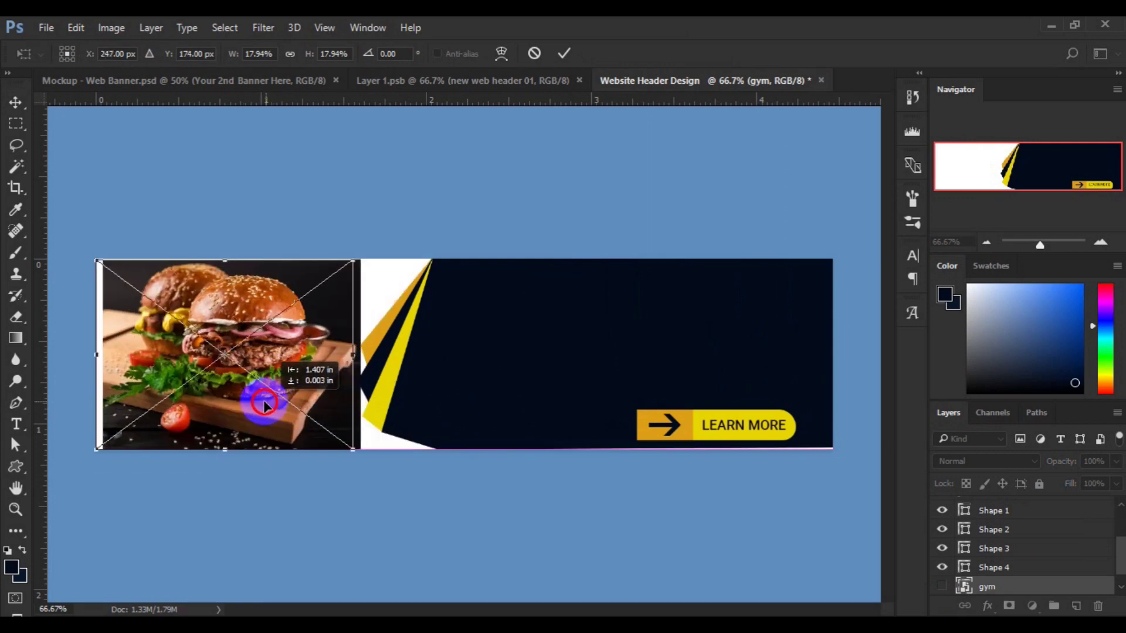
{"action": "left_click_drag", "start_coordinate": [264, 403], "coordinate": [258, 404]}
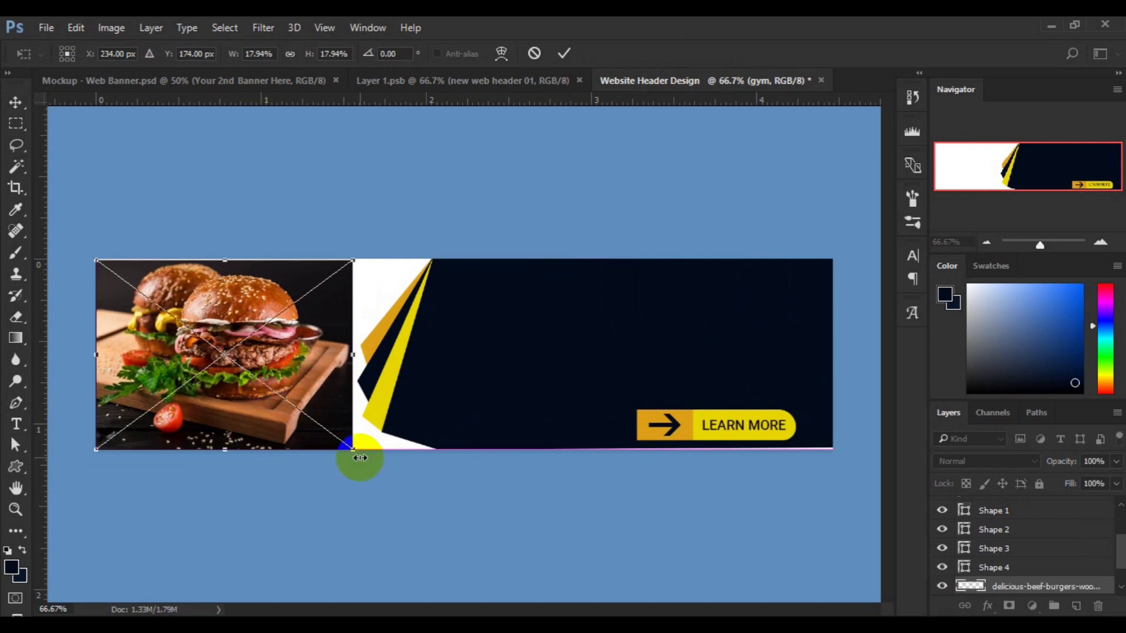
{"action": "left_click_drag", "start_coordinate": [360, 458], "coordinate": [361, 460]}
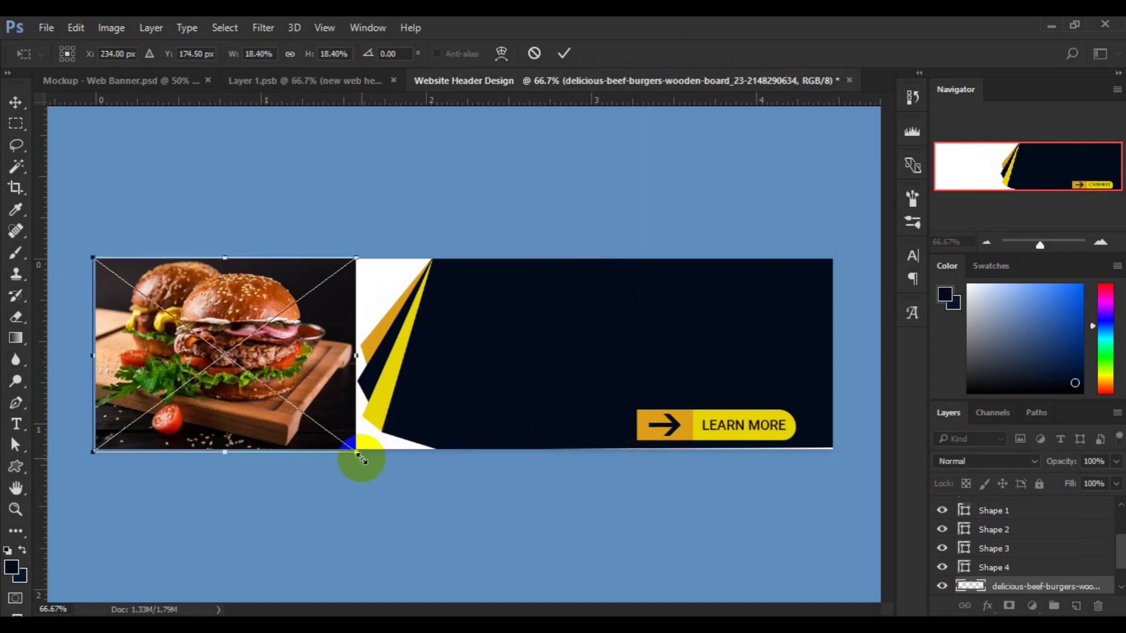
{"action": "key", "text": "Return"}
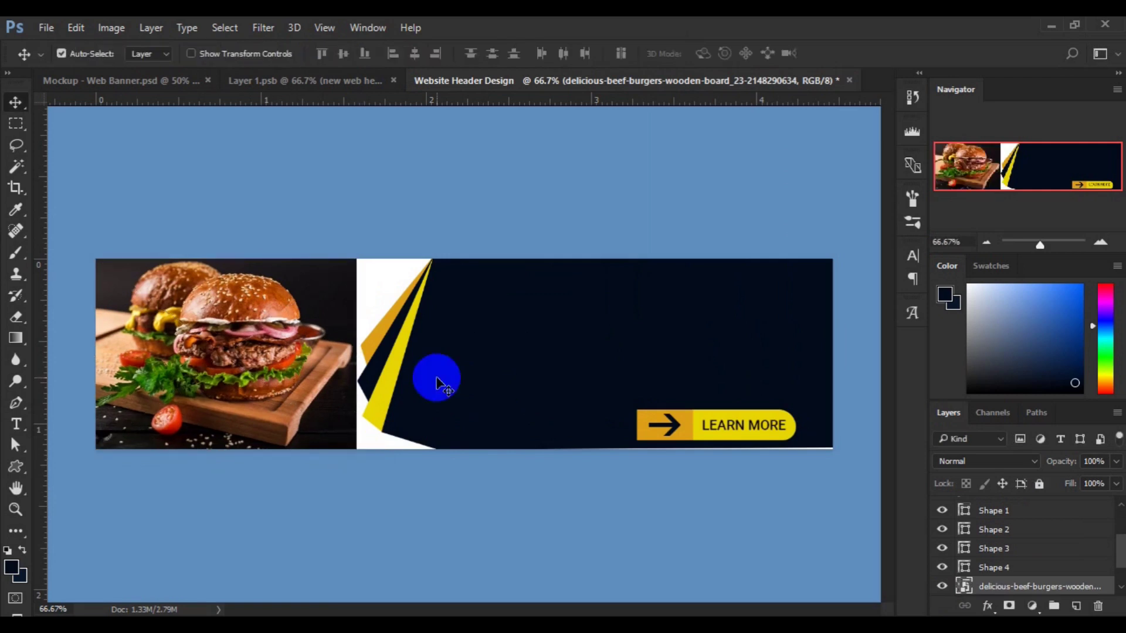
{"action": "left_click", "coordinate": [829, 447]}
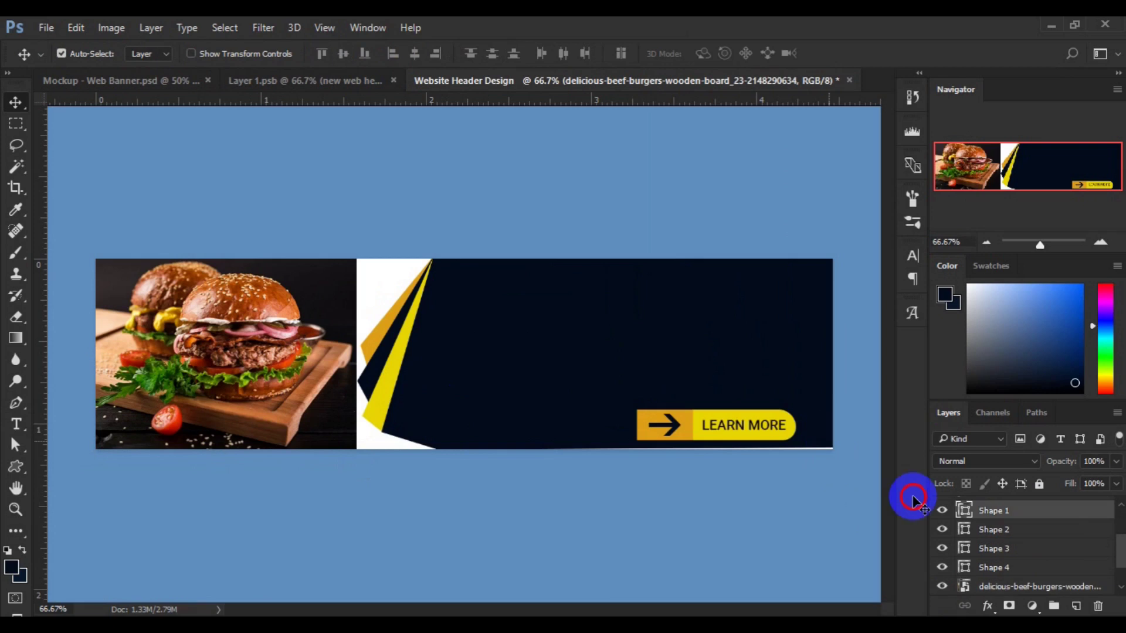
{"action": "left_click", "coordinate": [1005, 570]}
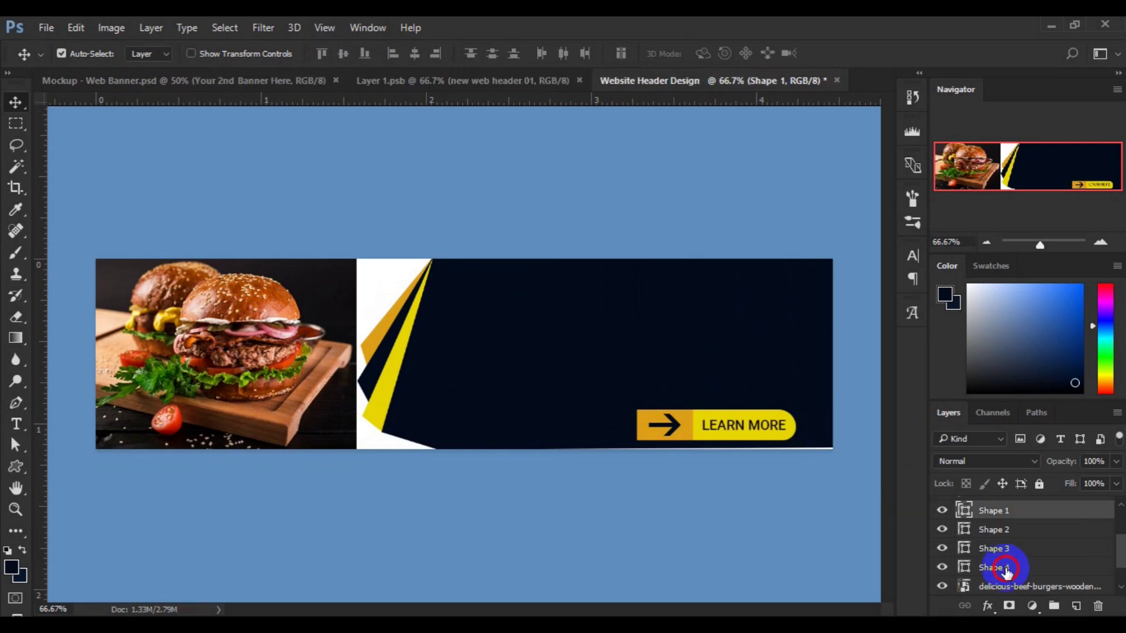
{"action": "double_click", "coordinate": [1006, 569]}
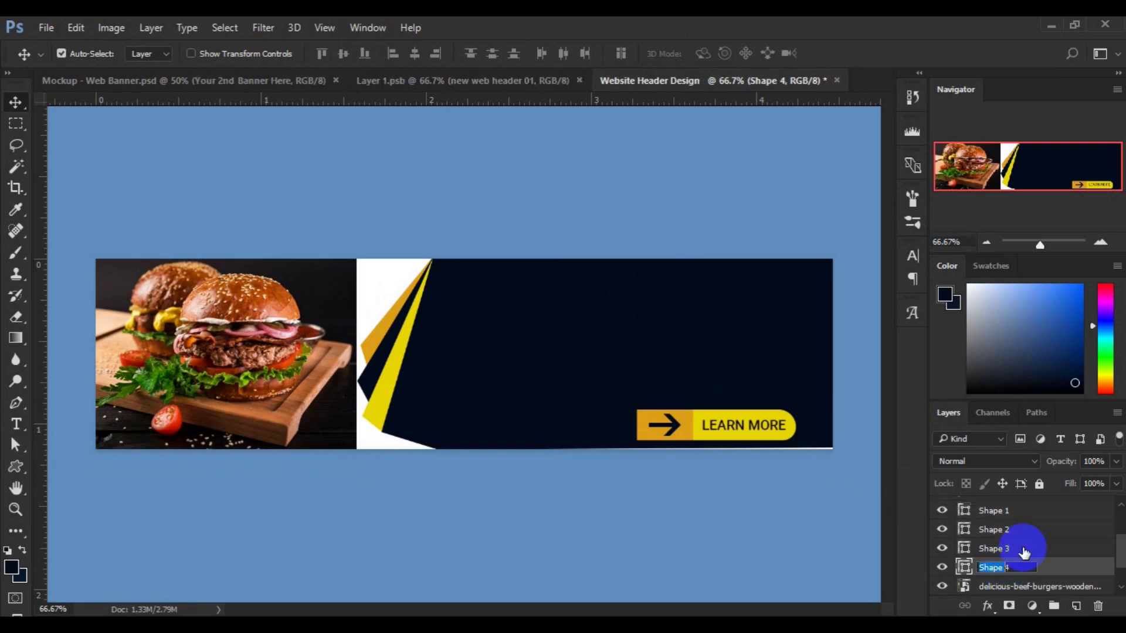
{"action": "left_click", "coordinate": [1043, 560]}
{"action": "left_click_drag", "start_coordinate": [1037, 550], "coordinate": [1024, 513]}
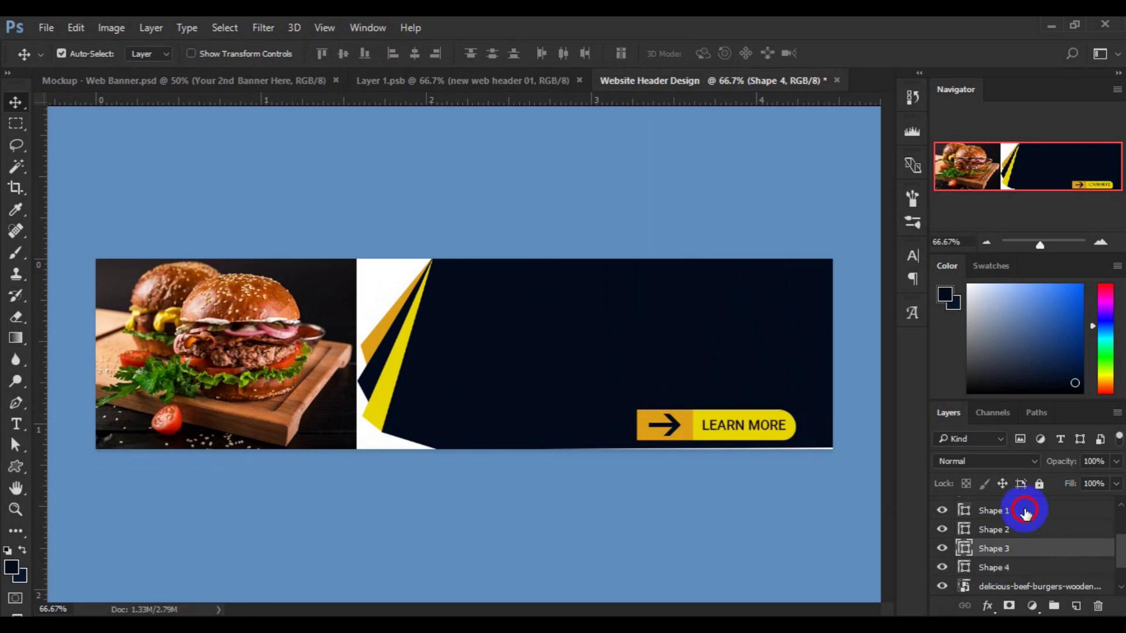
{"action": "left_click", "coordinate": [1024, 513], "text": "shift"}
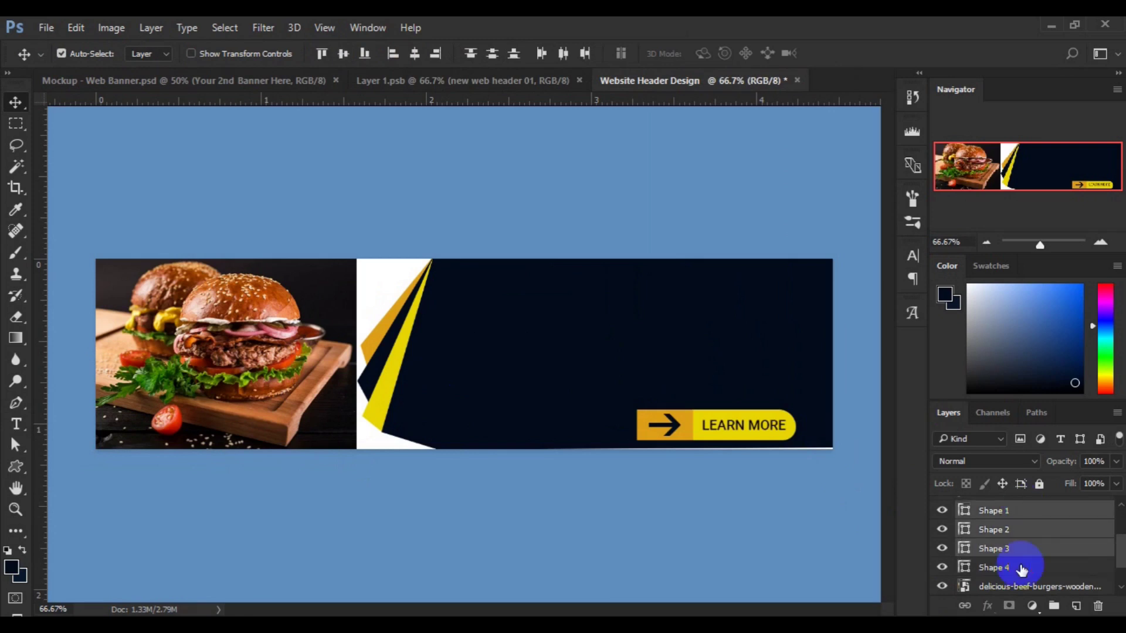
{"action": "left_click", "coordinate": [1020, 568]}
{"action": "left_click", "coordinate": [1007, 516]}
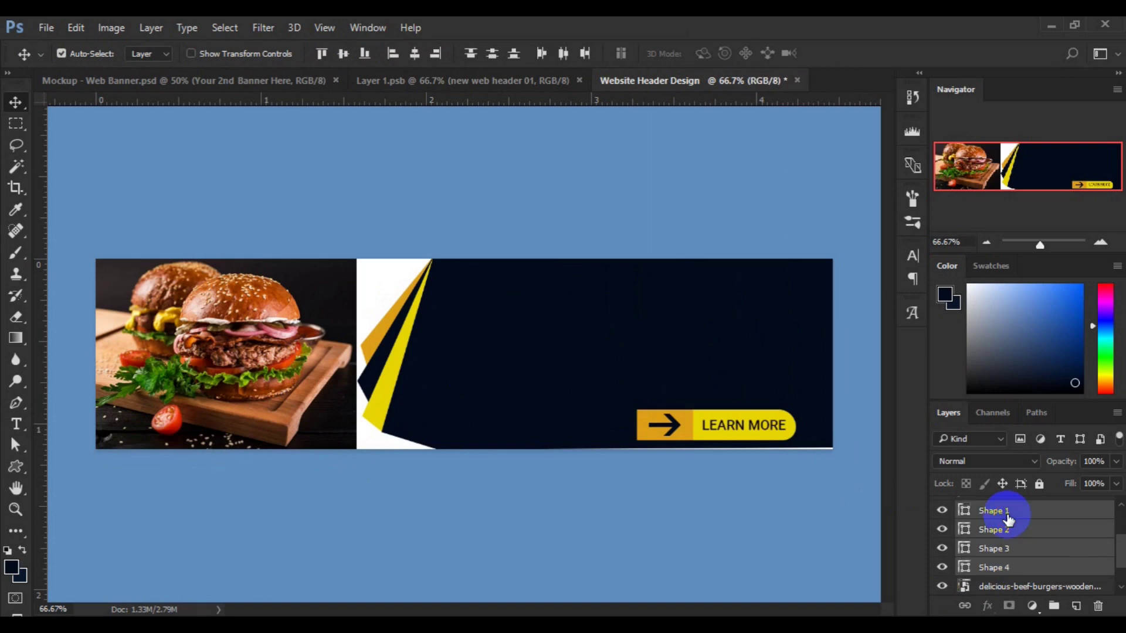
{"action": "key", "text": "ctrl+t"}
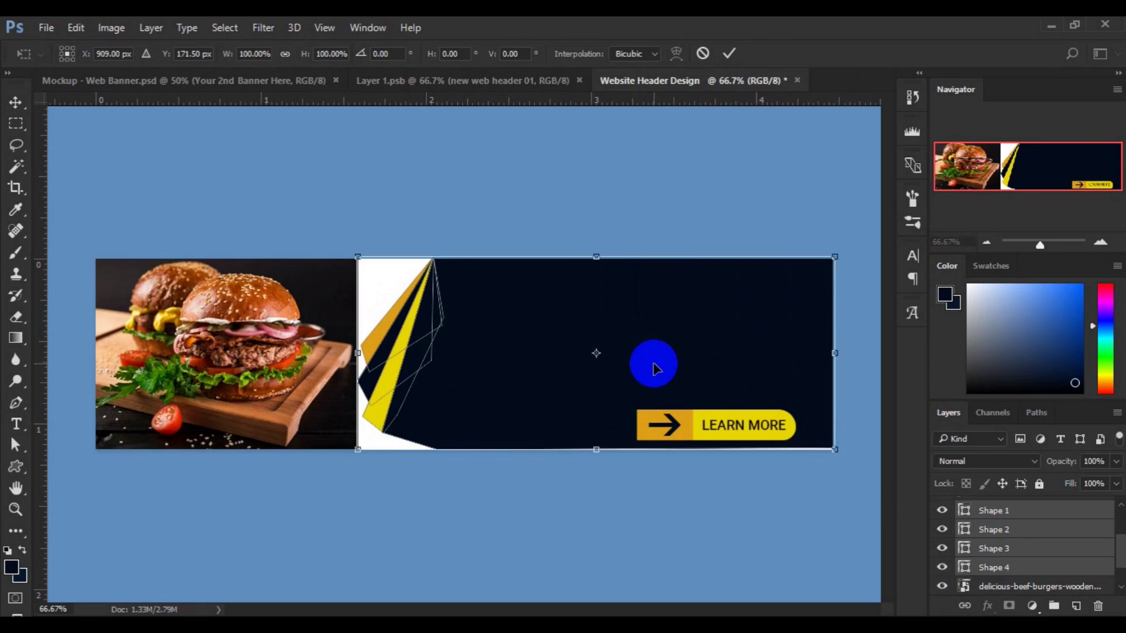
{"action": "left_click_drag", "start_coordinate": [637, 368], "coordinate": [620, 369]}
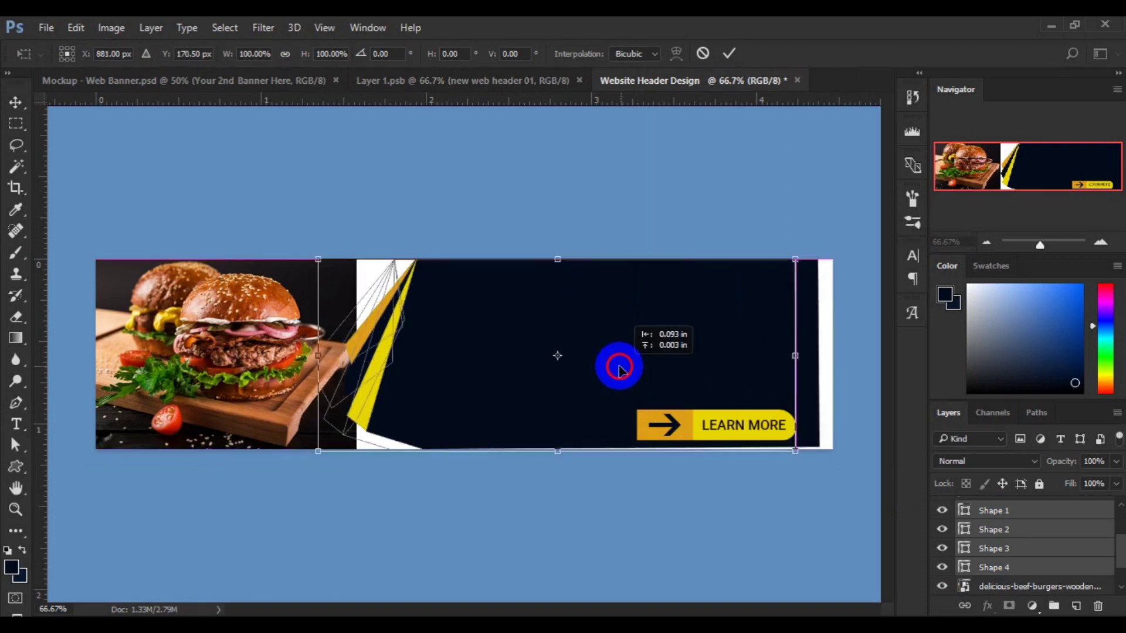
{"action": "left_click_drag", "start_coordinate": [620, 370], "coordinate": [588, 373]}
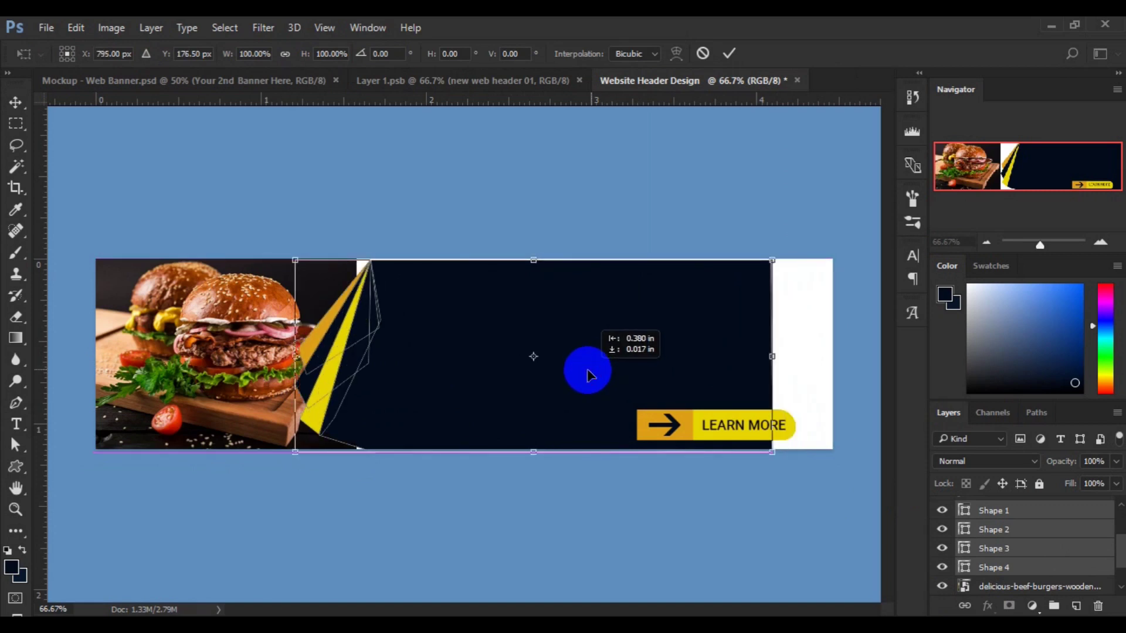
{"action": "key", "text": "ctrl+z"}
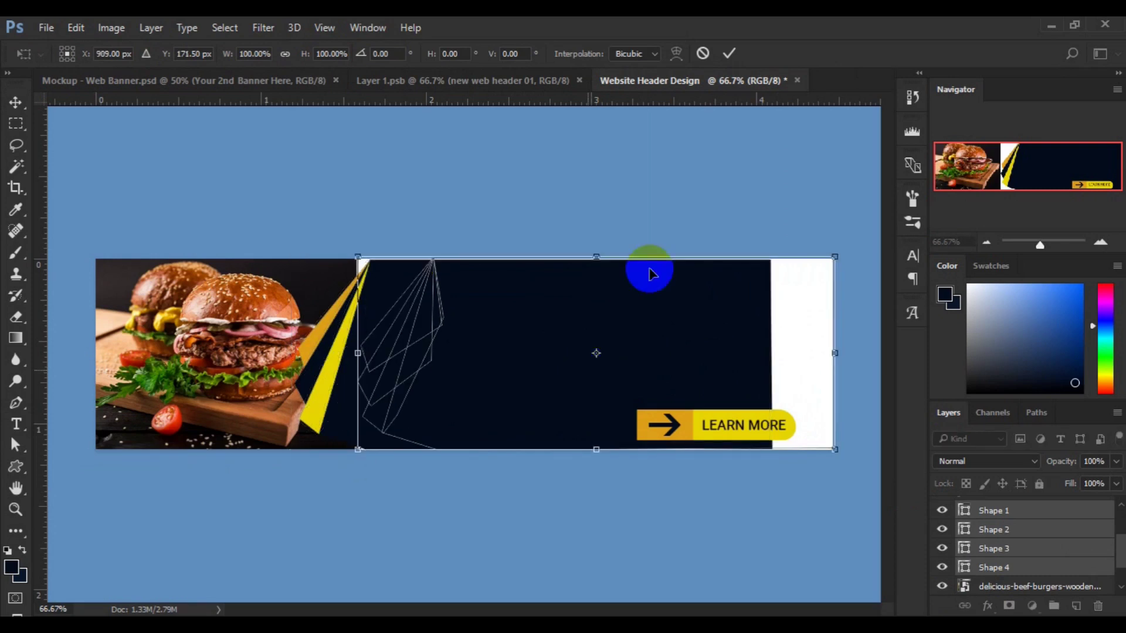
{"action": "left_click", "coordinate": [730, 53]}
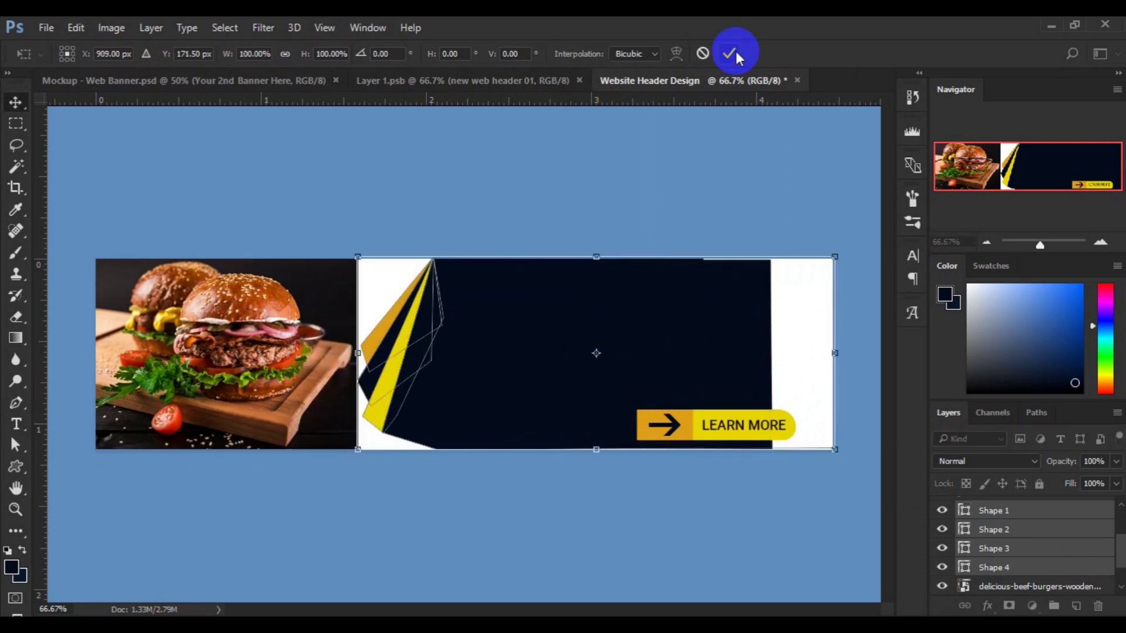
{"action": "left_click", "coordinate": [310, 314]}
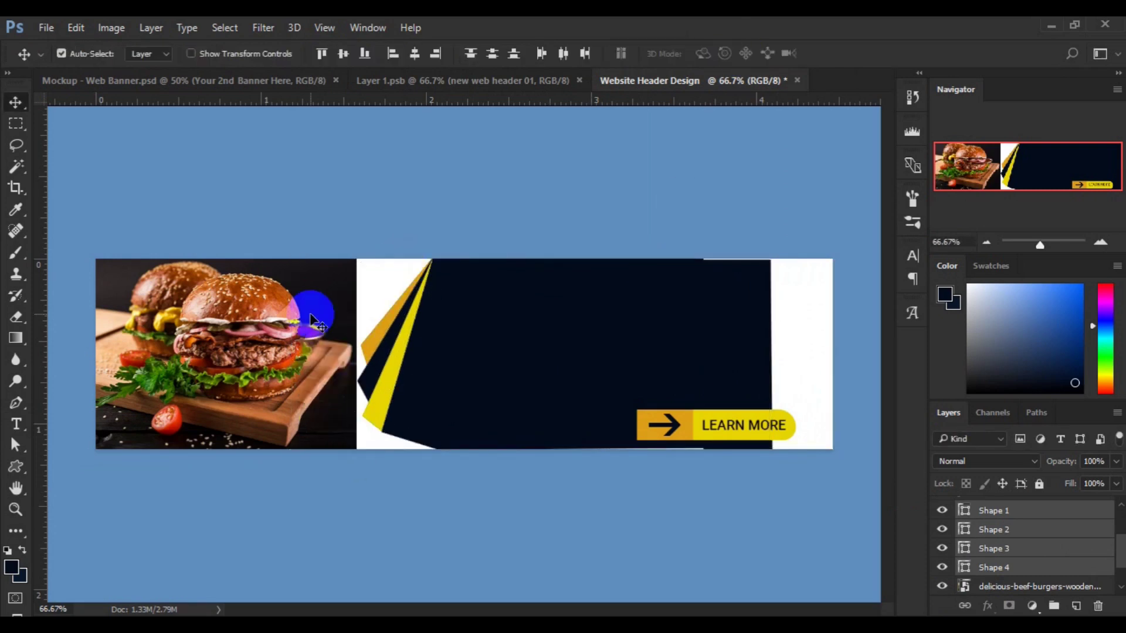
{"action": "left_click", "coordinate": [1119, 586]}
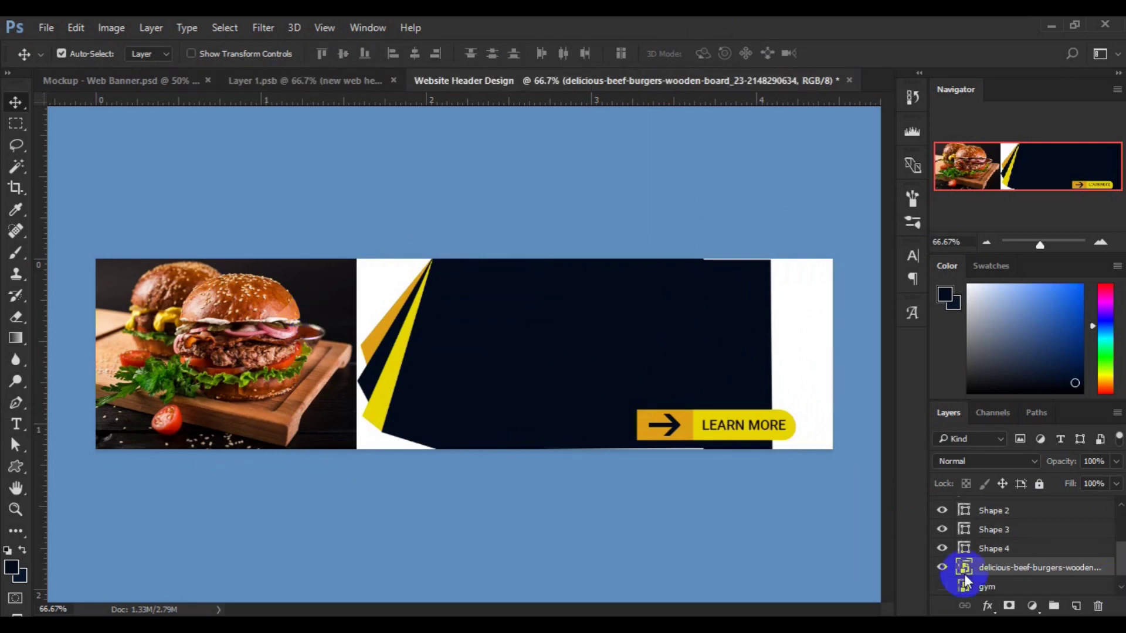
- Hide the burger photo layer, show the gym workout photo again, and select Shape 1
{"action": "scroll", "coordinate": [964, 574], "scroll_direction": "down", "scroll_amount": 1}
{"action": "left_click", "coordinate": [942, 568]}
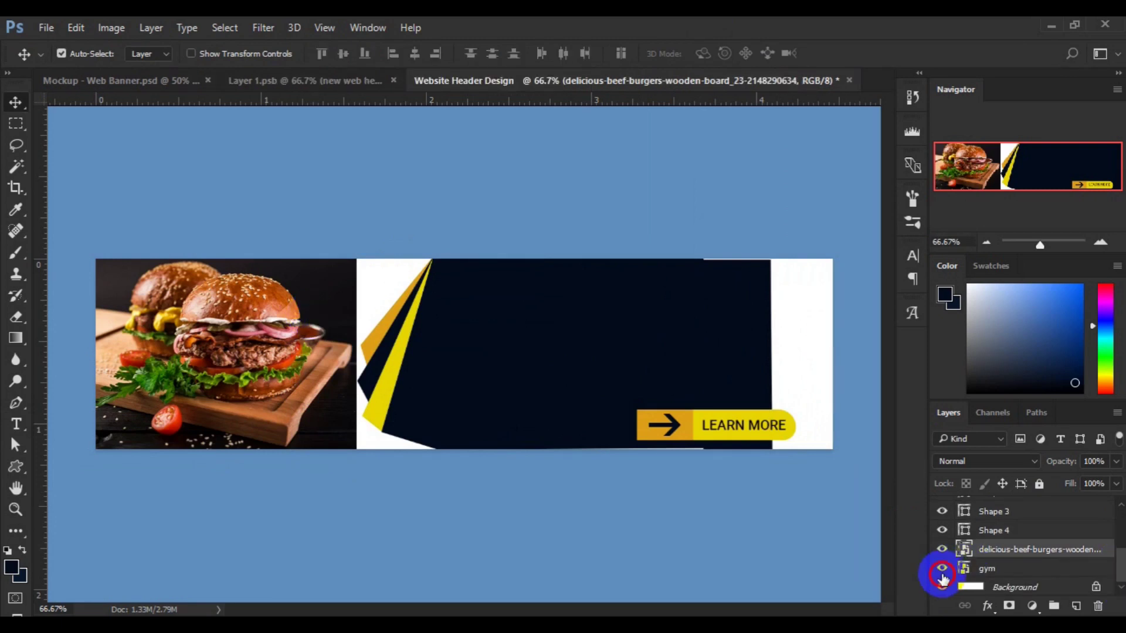
{"action": "left_click", "coordinate": [942, 574]}
{"action": "left_click", "coordinate": [942, 575]}
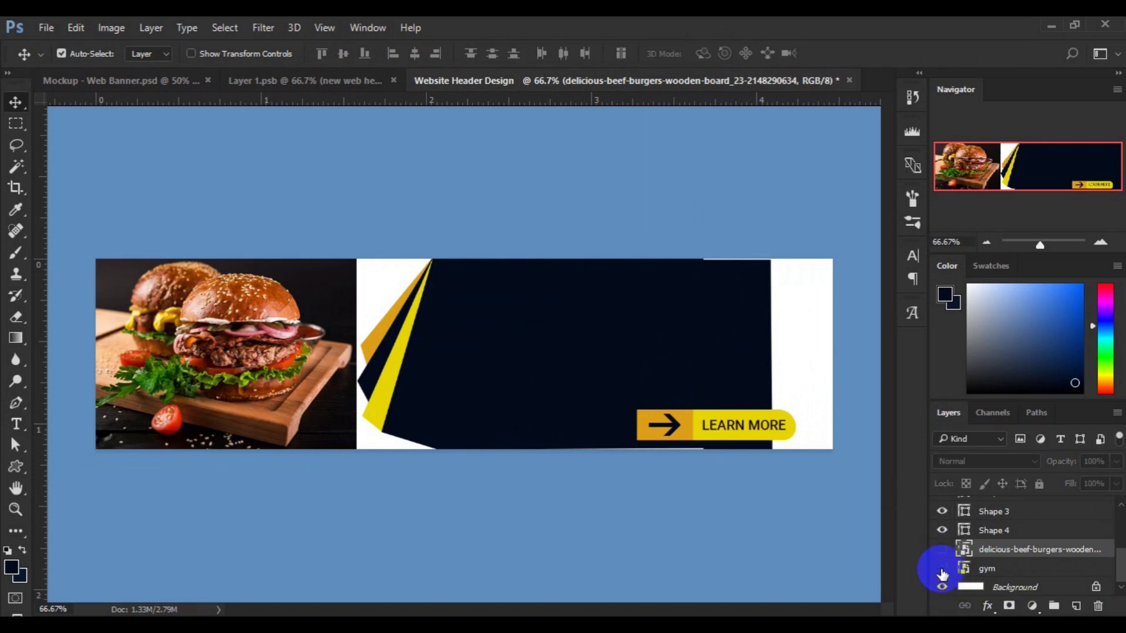
{"action": "left_click", "coordinate": [942, 570]}
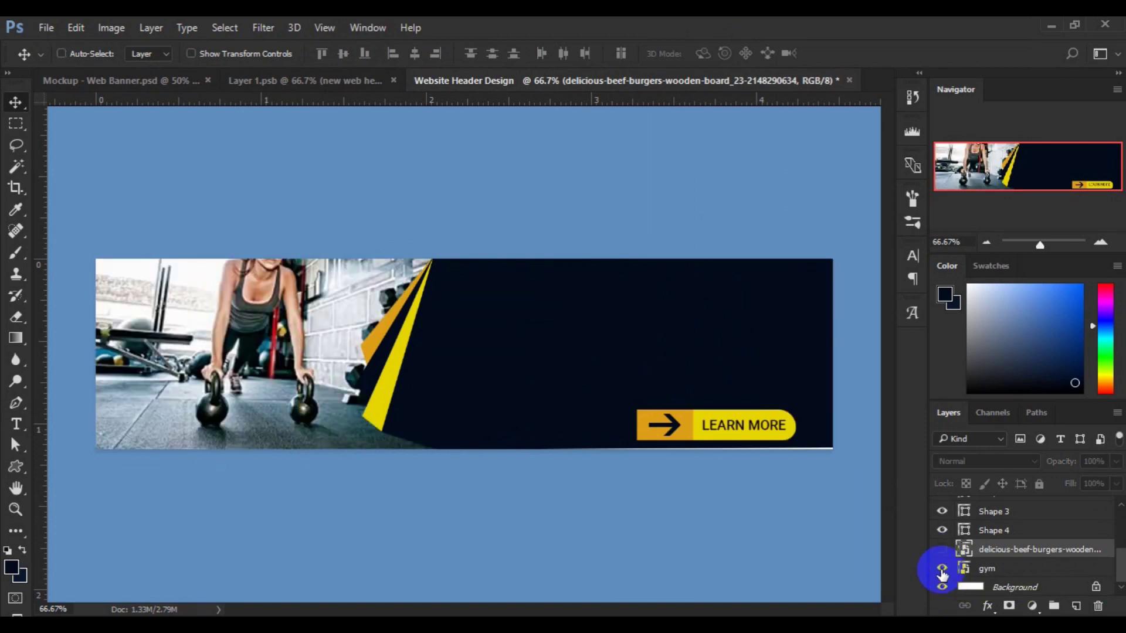
{"action": "left_click", "coordinate": [490, 588], "text": "ctrl"}
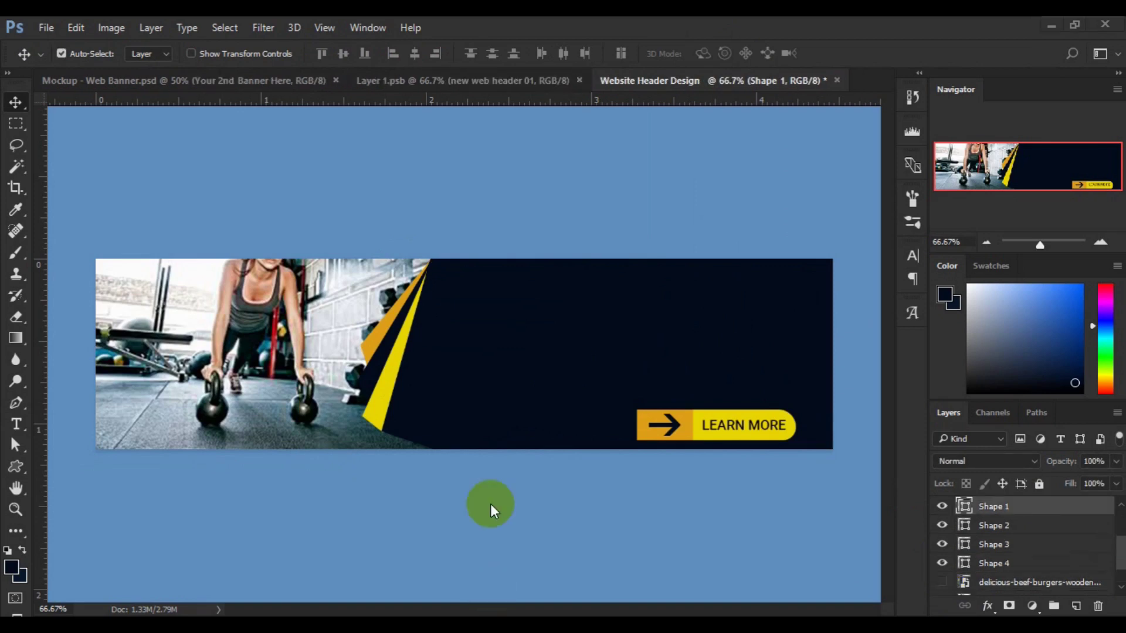
- Add two new empty layers and type the headline text on the navy panel
{"action": "left_click", "coordinate": [1076, 607]}
{"action": "key", "text": "ctrl+shift+alt+n"}
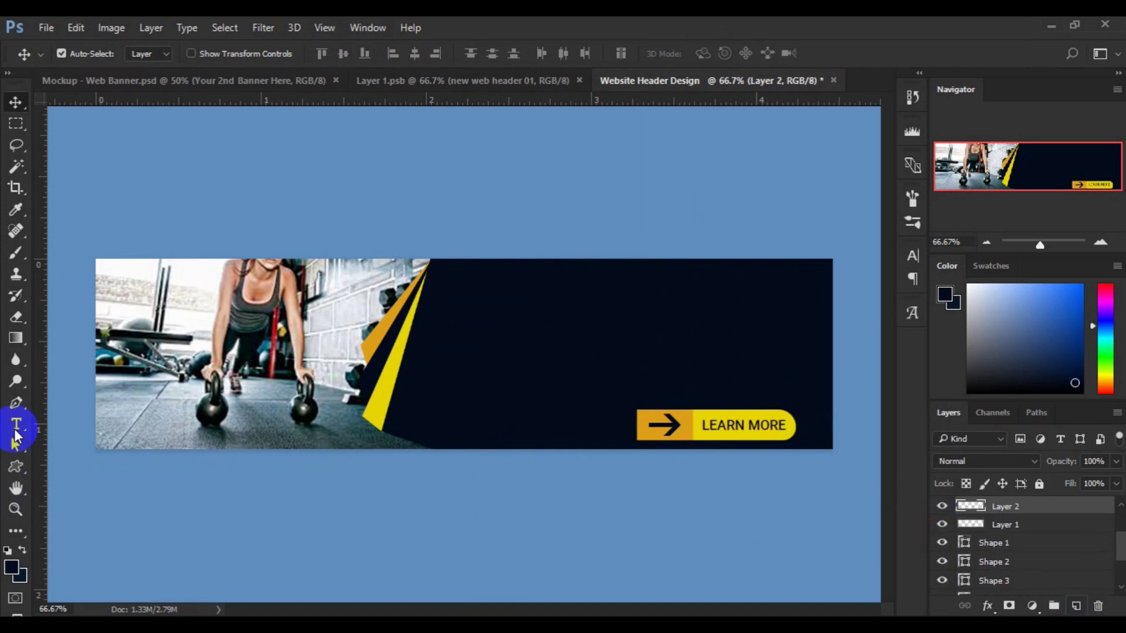
{"action": "left_click", "coordinate": [16, 430]}
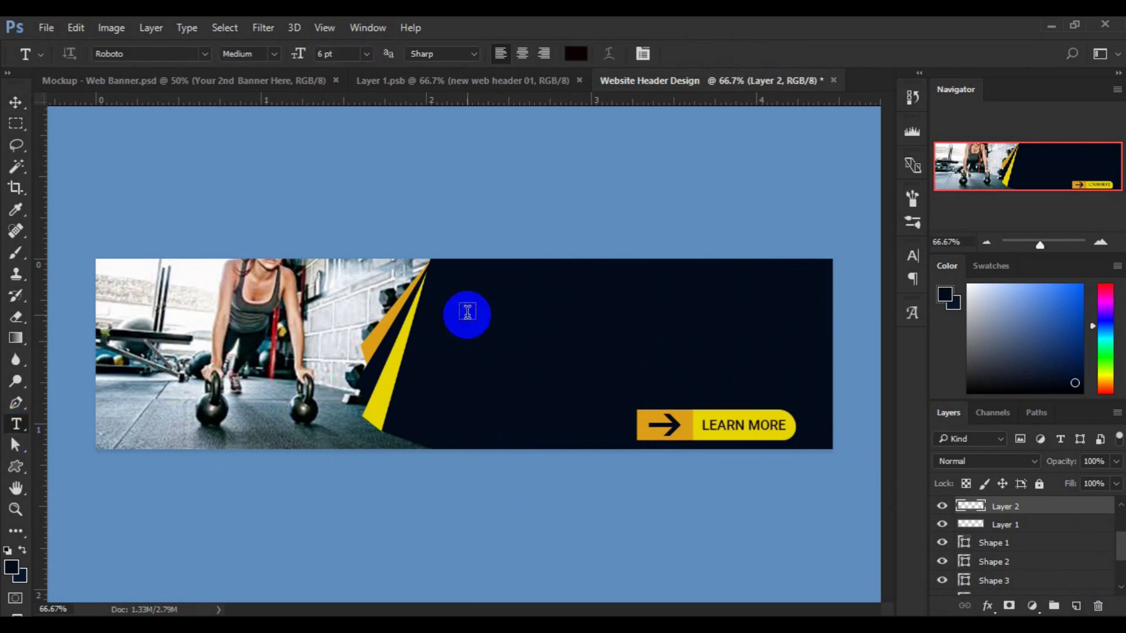
{"action": "left_click", "coordinate": [467, 312]}
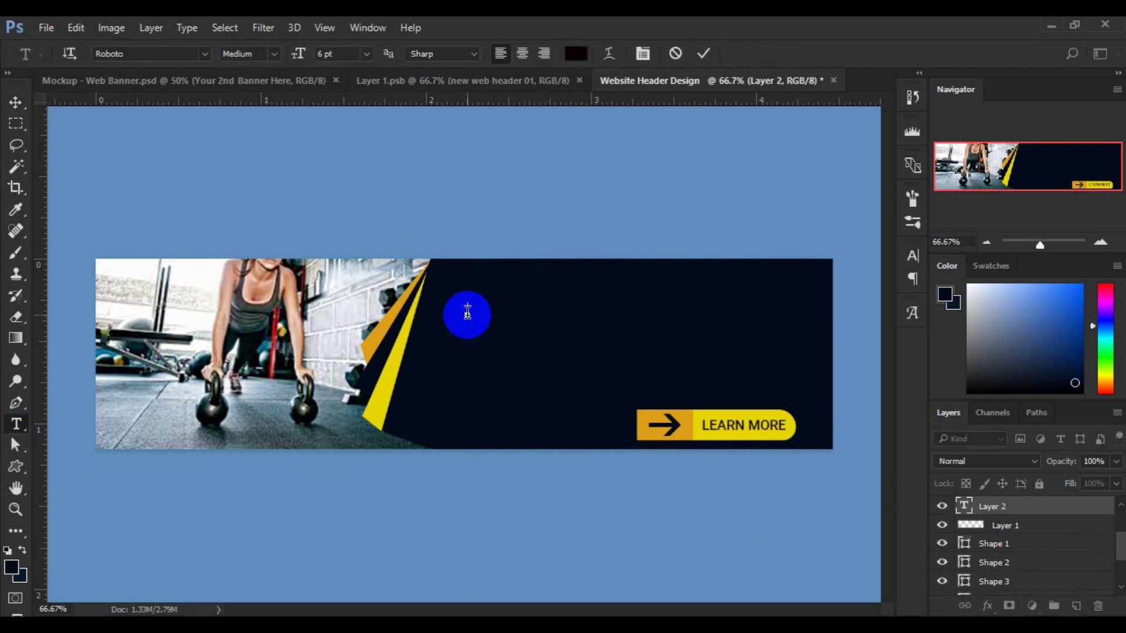
{"action": "type", "text": "GYM FITN"}
{"action": "left_click", "coordinate": [467, 313]}
{"action": "type", "text": "F"}
{"action": "type", "text": "EW"}
- Resize the headline from 18 and 14 pt down to 10 pt, and right-align it
{"action": "key", "text": "ctrl+a"}
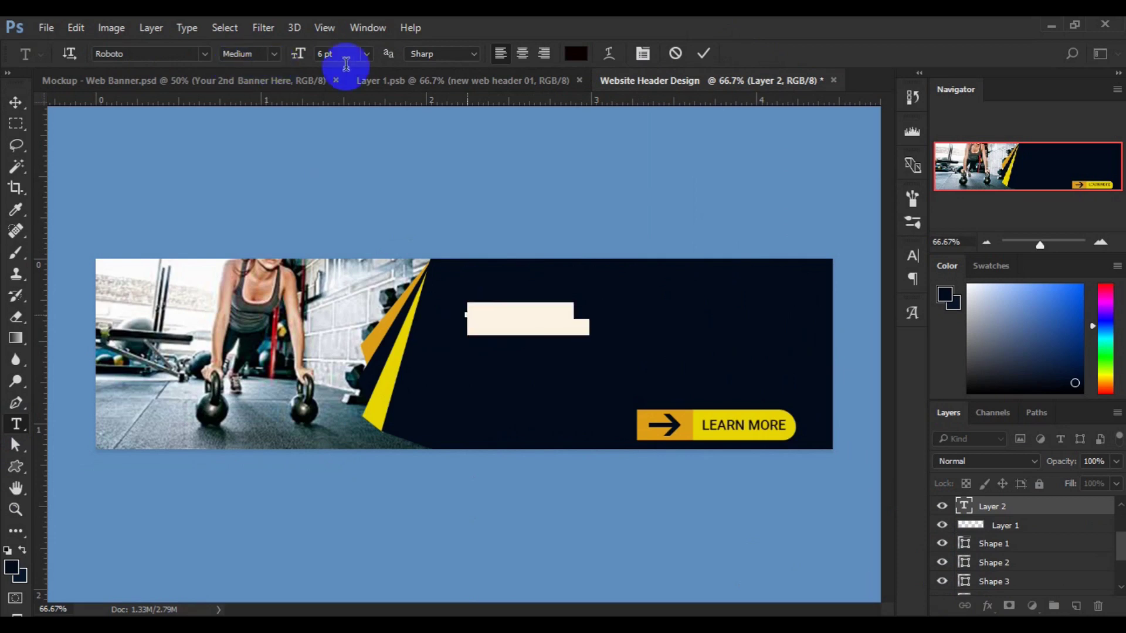
{"action": "left_click", "coordinate": [367, 54]}
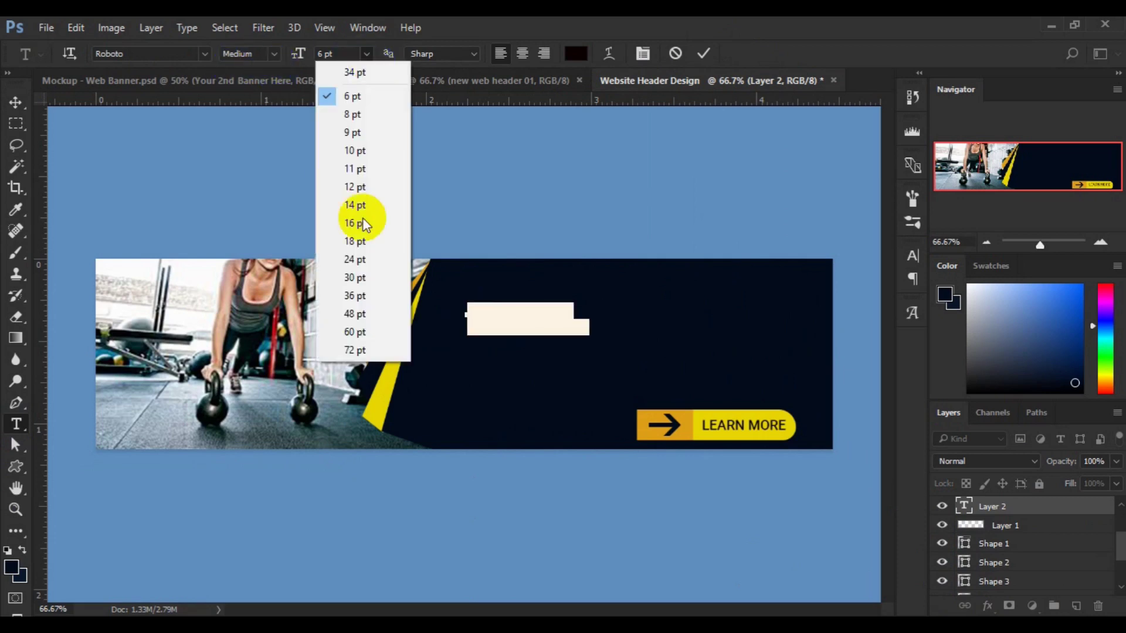
{"action": "left_click", "coordinate": [358, 241]}
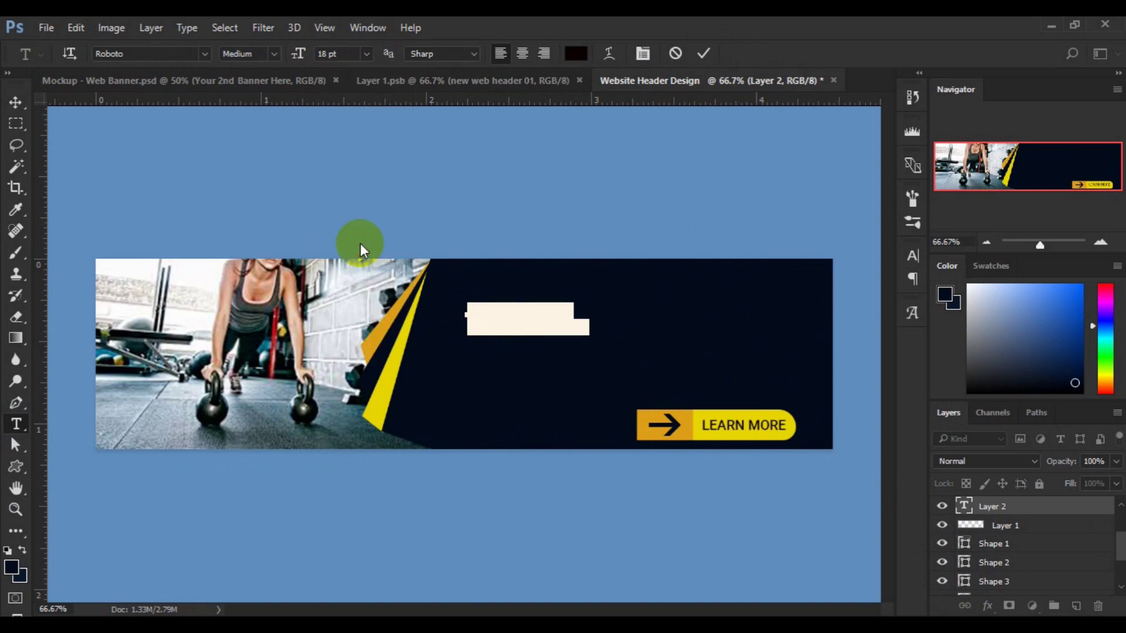
{"action": "left_click", "coordinate": [365, 54]}
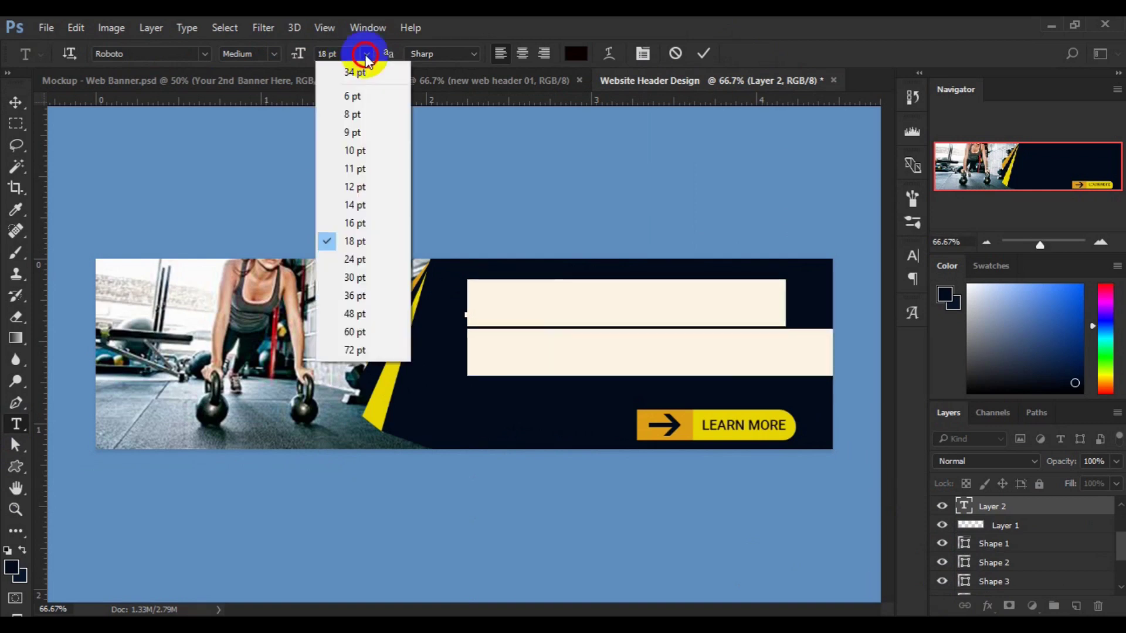
{"action": "left_click", "coordinate": [358, 206]}
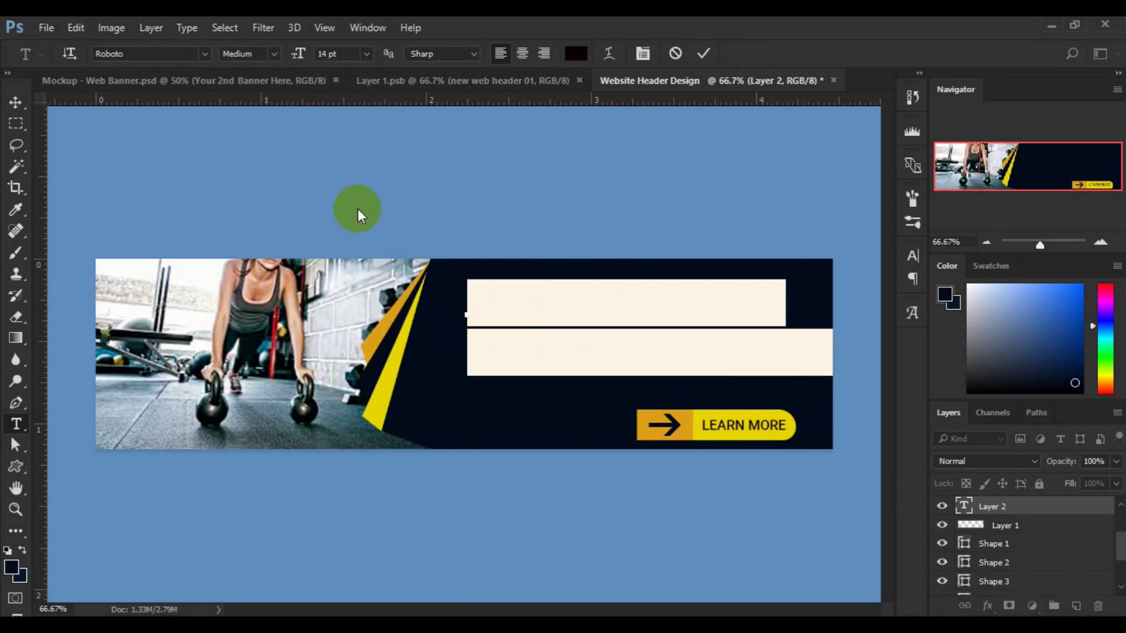
{"action": "left_click", "coordinate": [366, 53]}
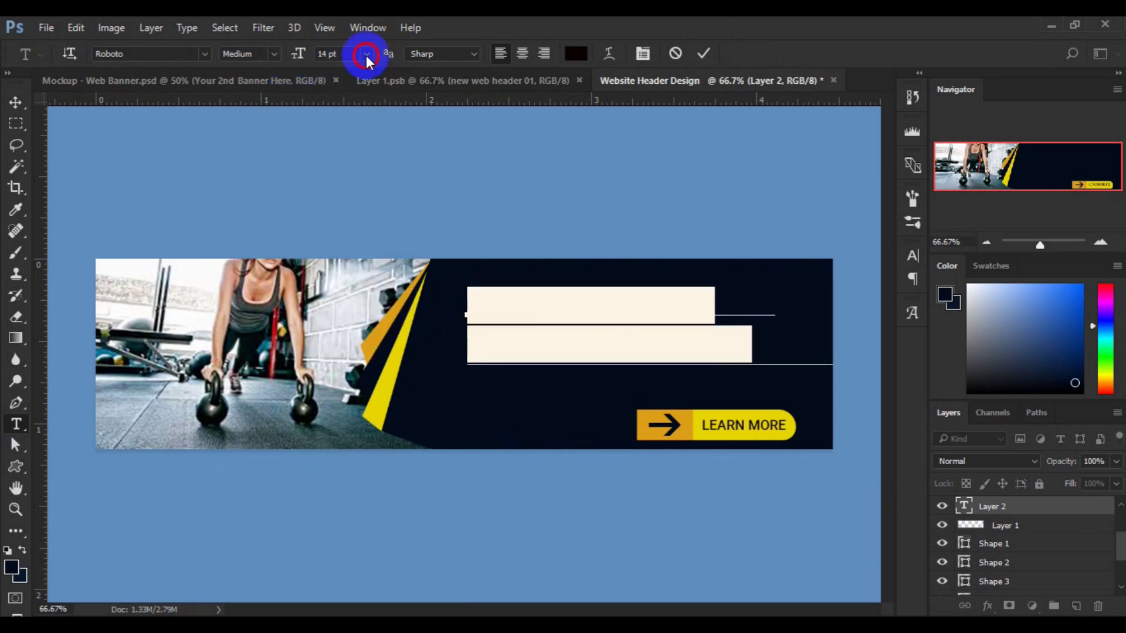
{"action": "left_click", "coordinate": [352, 152]}
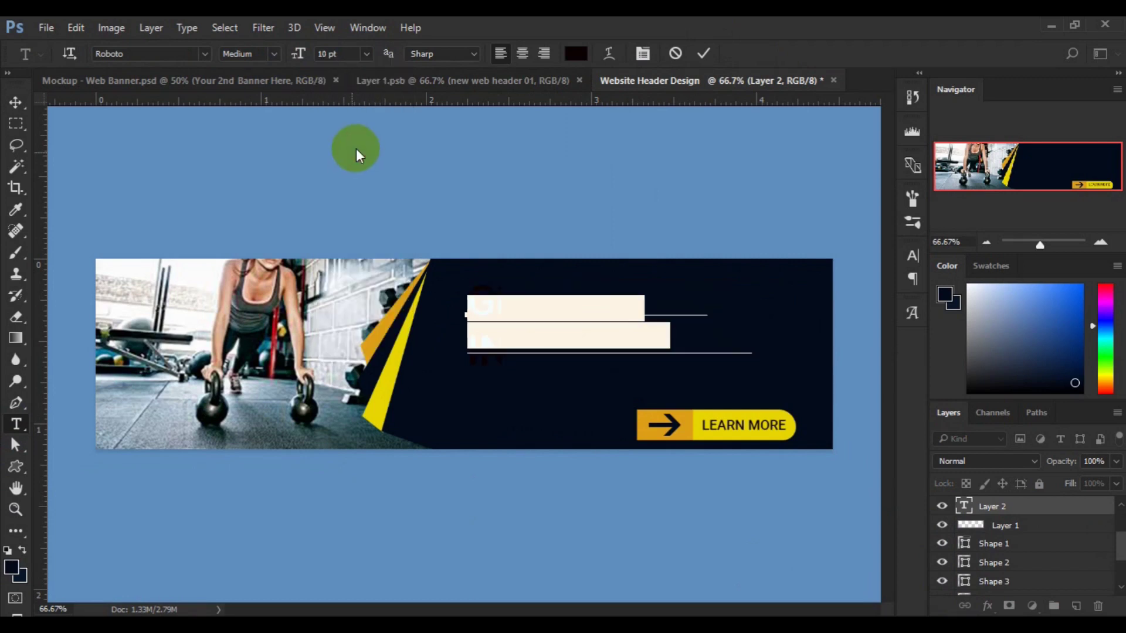
{"action": "left_click", "coordinate": [544, 54]}
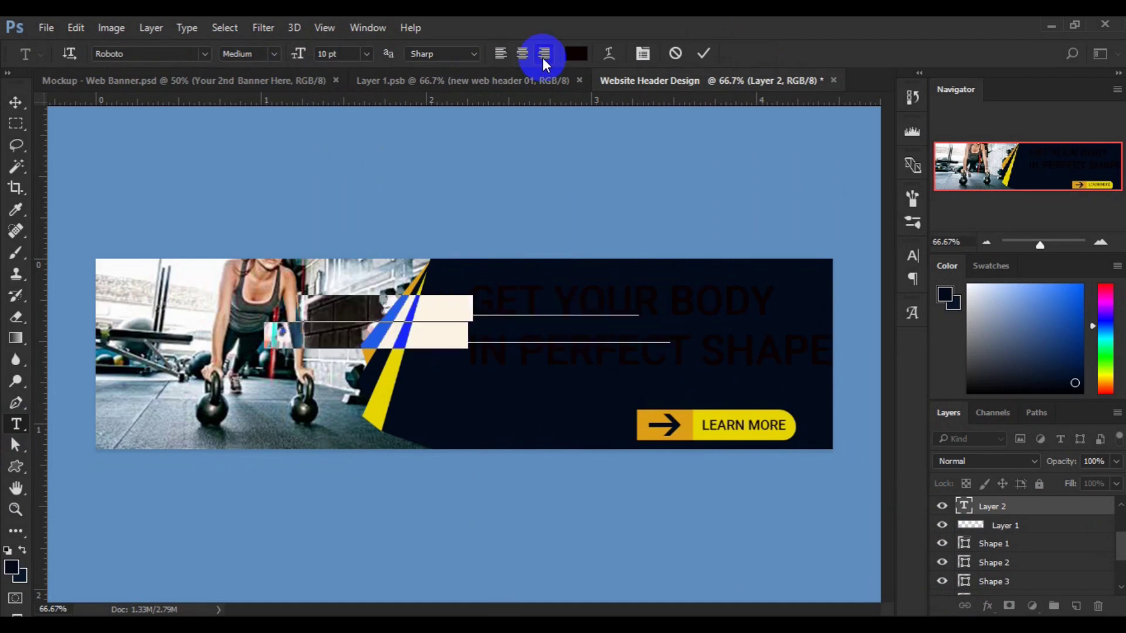
{"action": "left_click", "coordinate": [578, 54]}
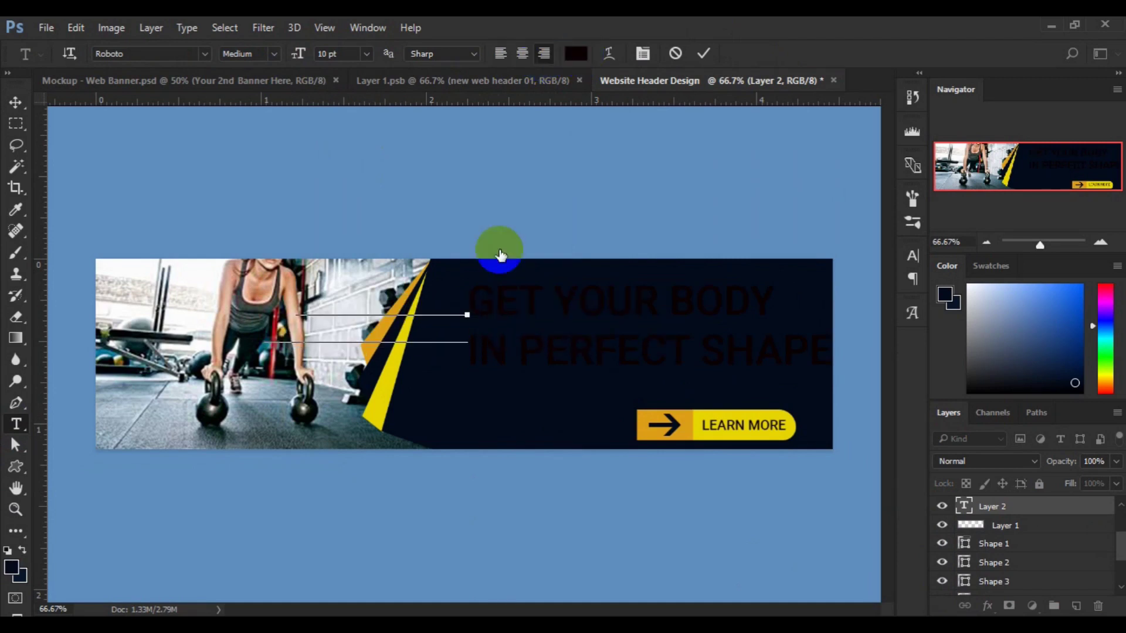
- Make the whole headline white Roboto Bold at 12 pt
{"action": "left_click", "coordinate": [611, 187]}
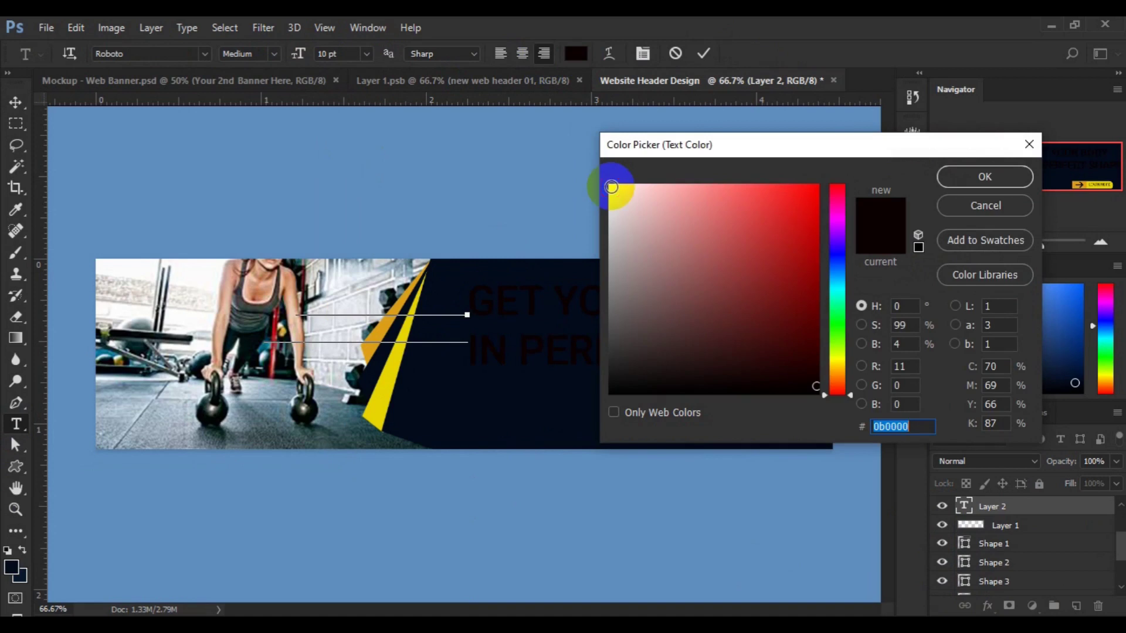
{"action": "left_click", "coordinate": [931, 176]}
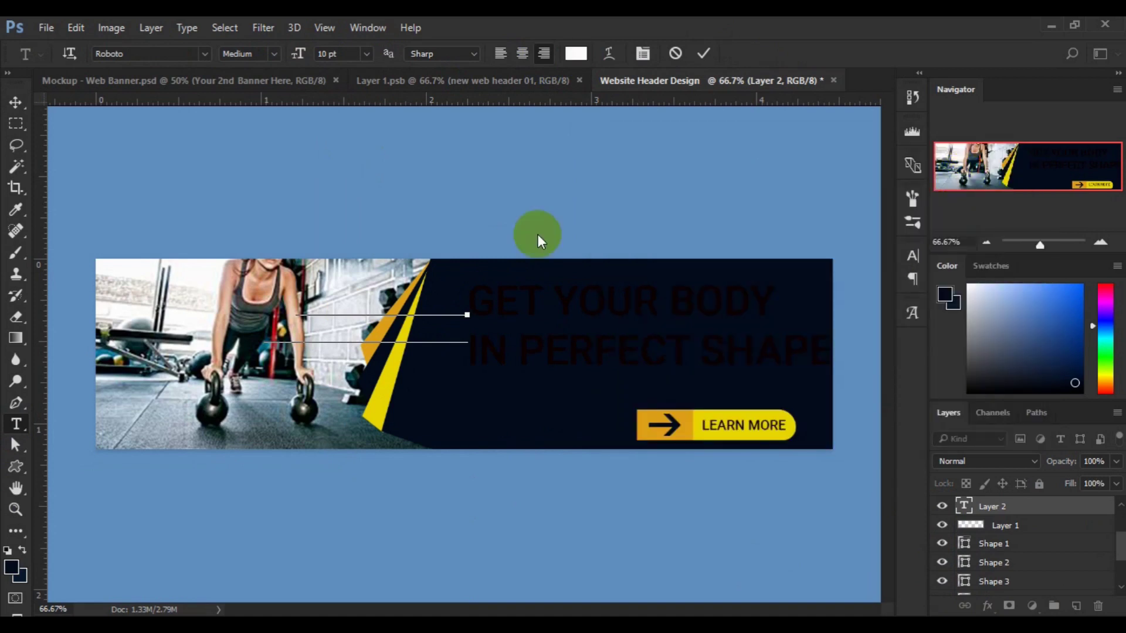
{"action": "key", "text": "ctrl+a"}
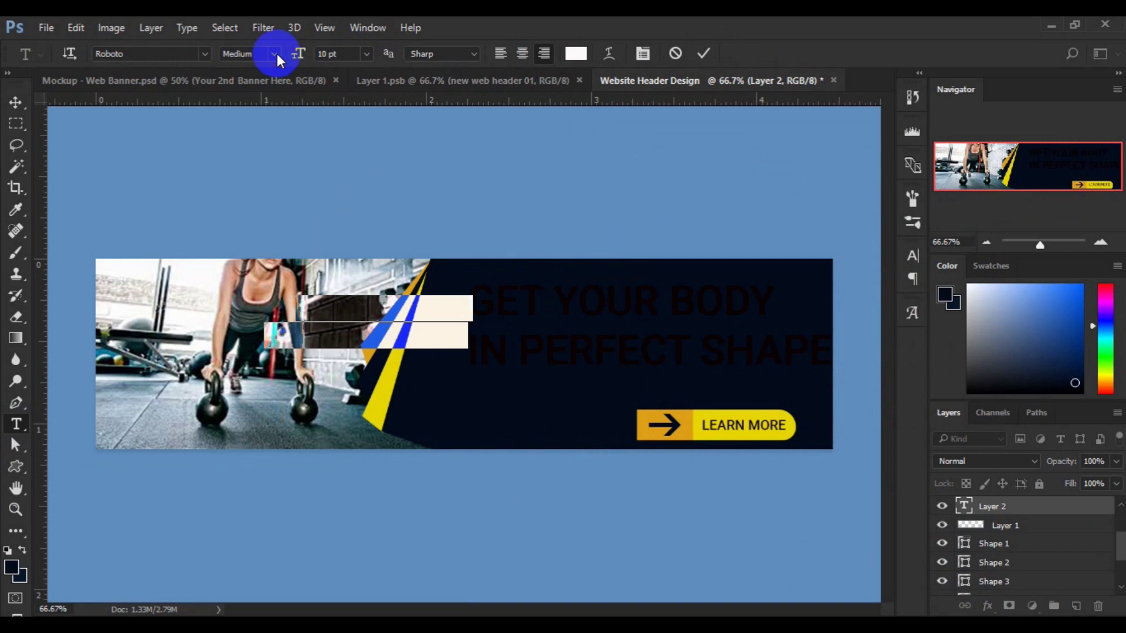
{"action": "left_click", "coordinate": [274, 54]}
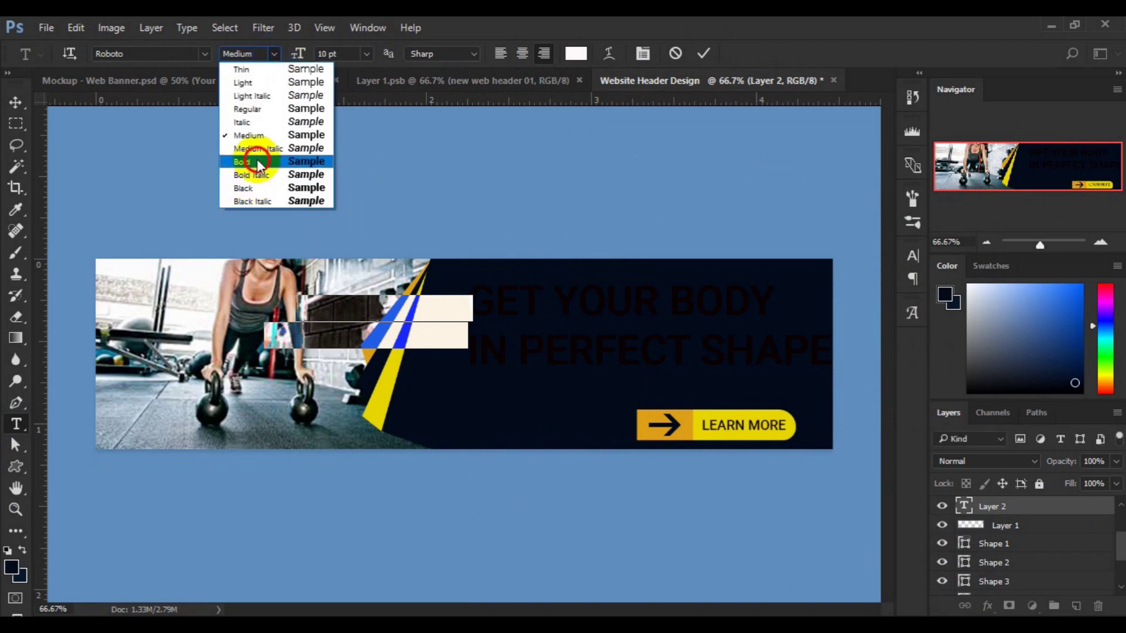
{"action": "left_click", "coordinate": [258, 162]}
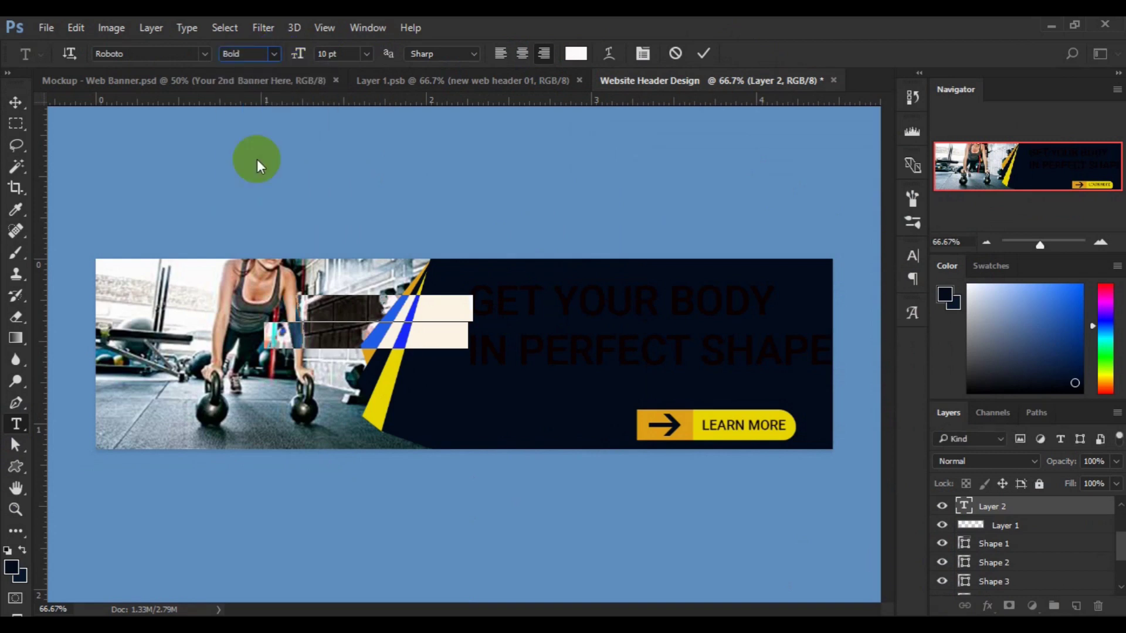
{"action": "left_click", "coordinate": [366, 55]}
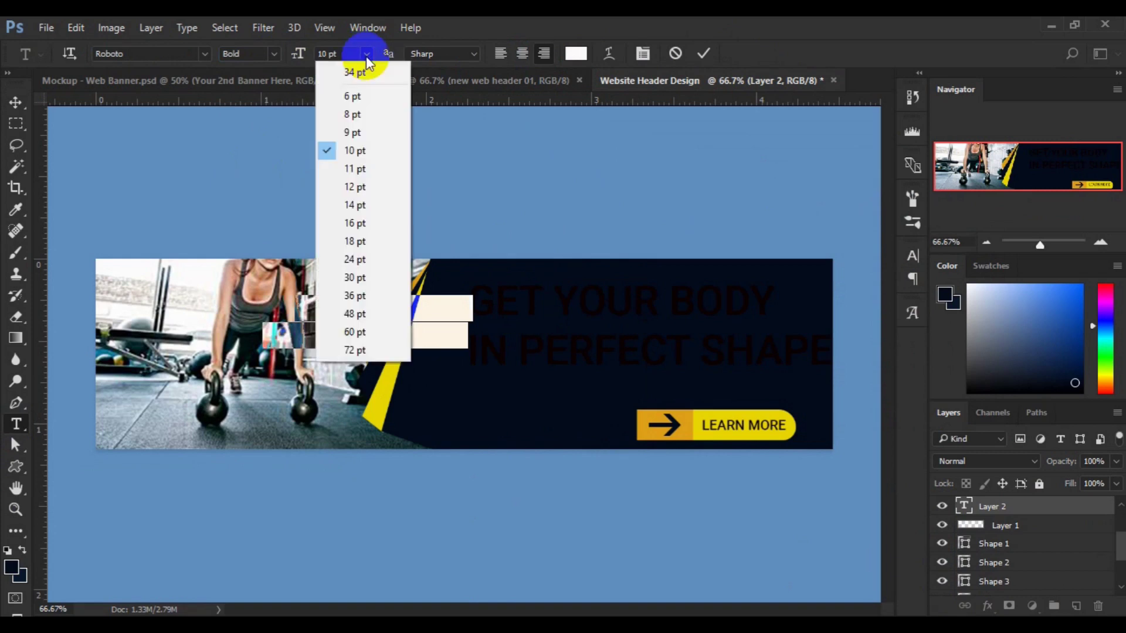
{"action": "left_click", "coordinate": [354, 187]}
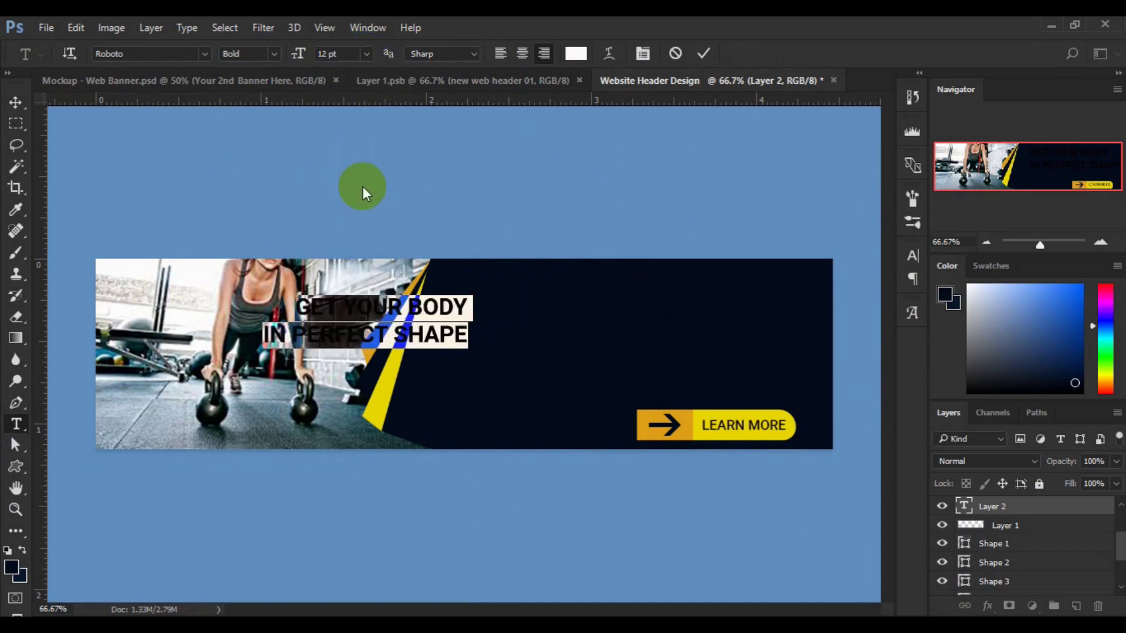
- Switch the second line, IN PERFECT SHAPE, to Roboto Light
{"action": "left_click", "coordinate": [269, 333]}
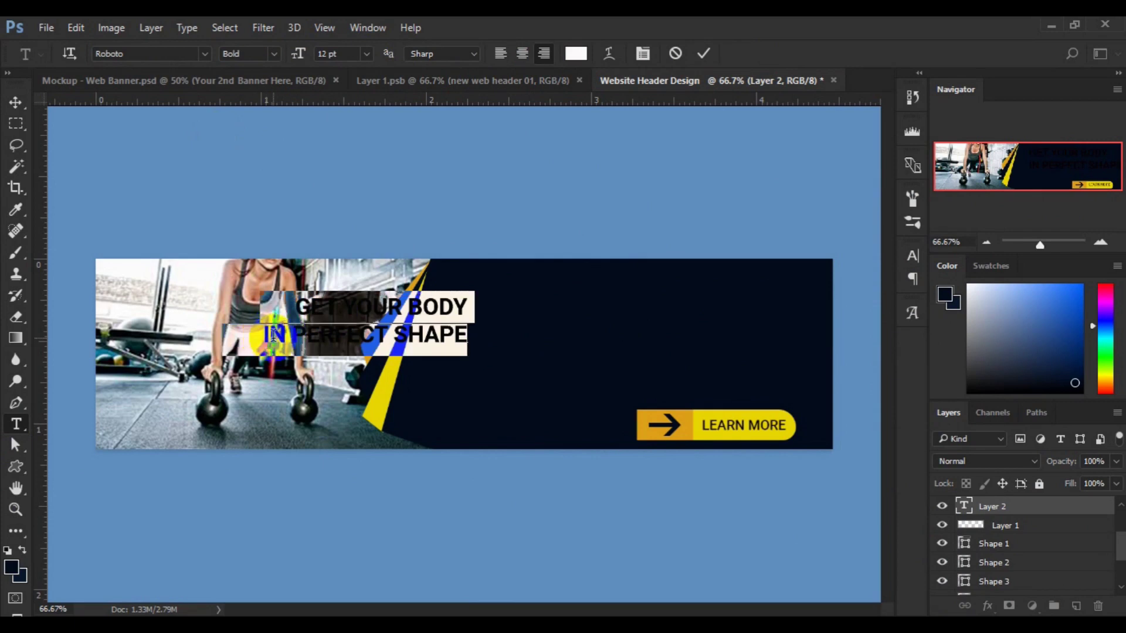
{"action": "left_click", "coordinate": [432, 333]}
{"action": "left_click", "coordinate": [226, 335]}
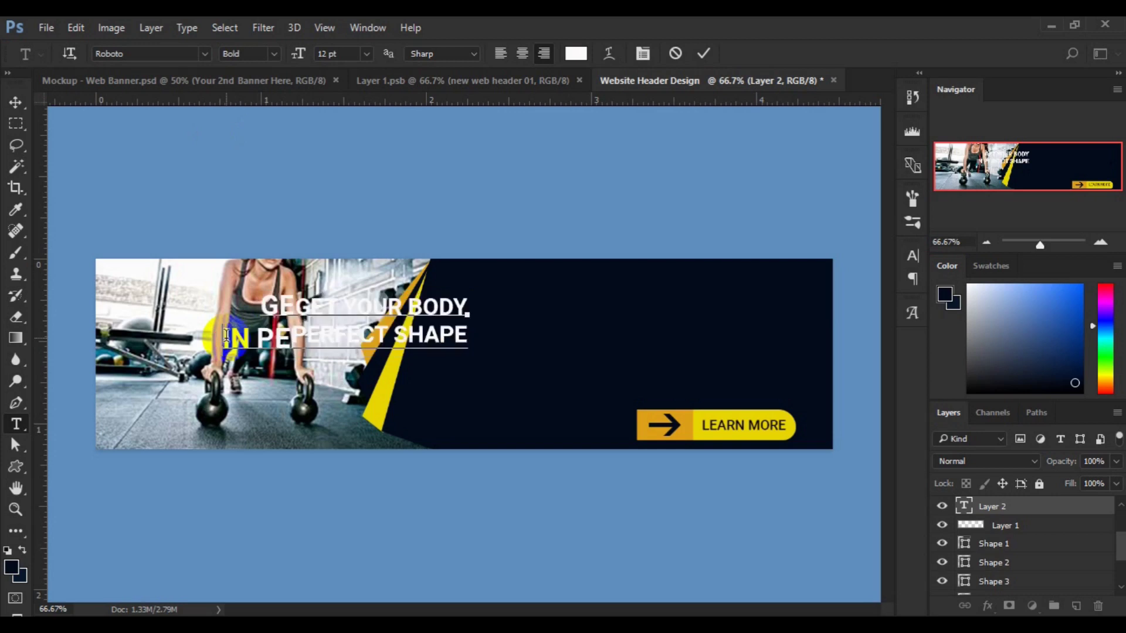
{"action": "triple_click", "coordinate": [226, 335]}
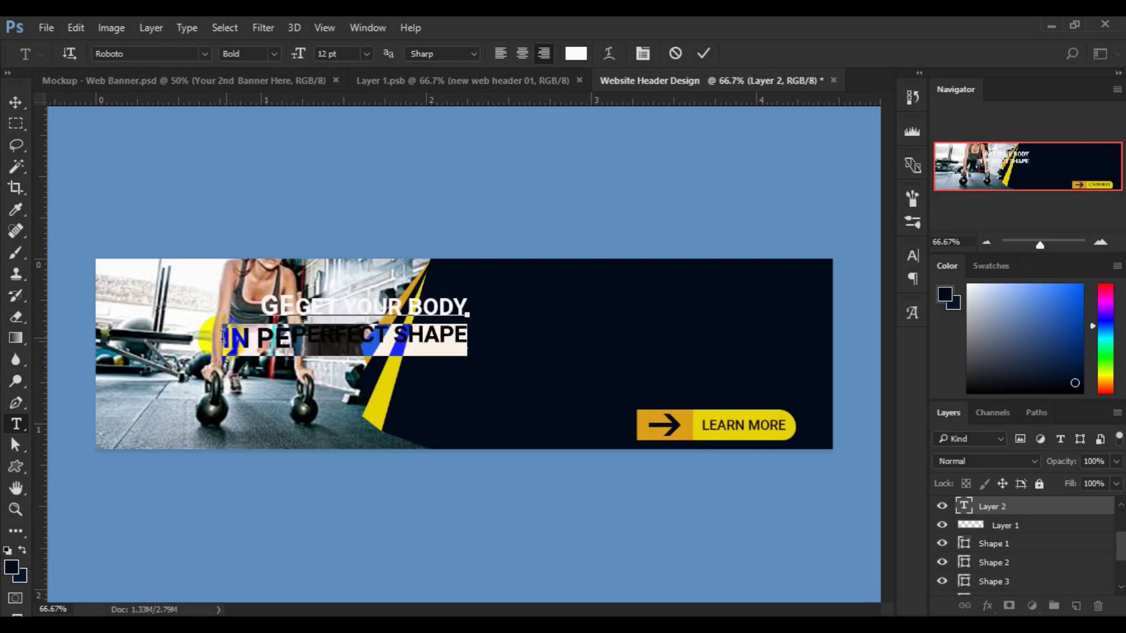
{"action": "left_click", "coordinate": [274, 54]}
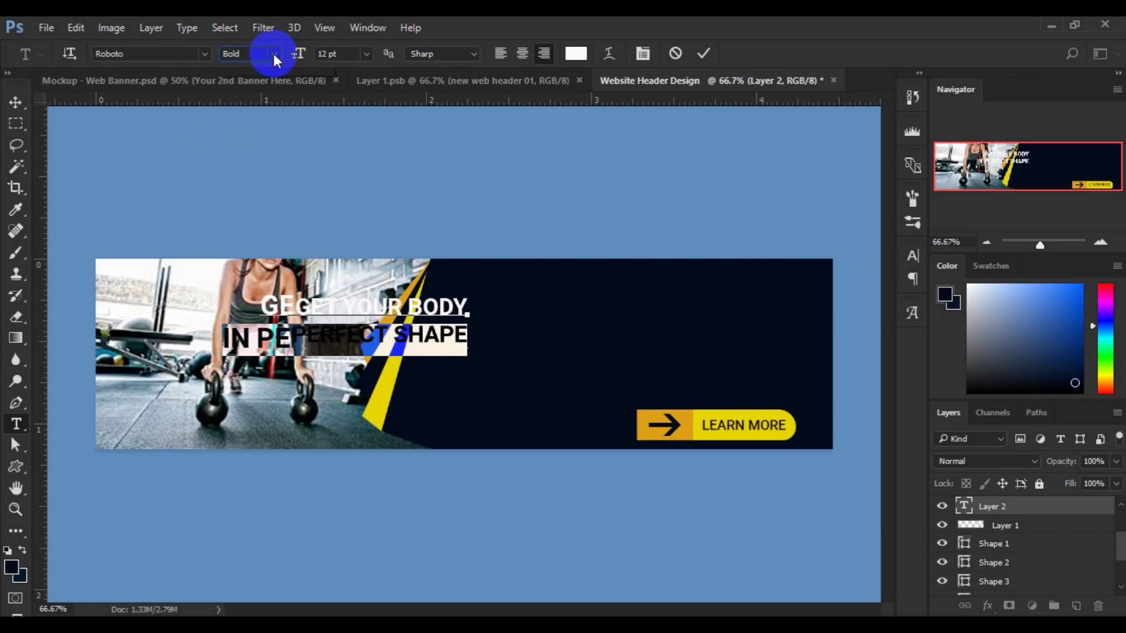
{"action": "left_click", "coordinate": [273, 54]}
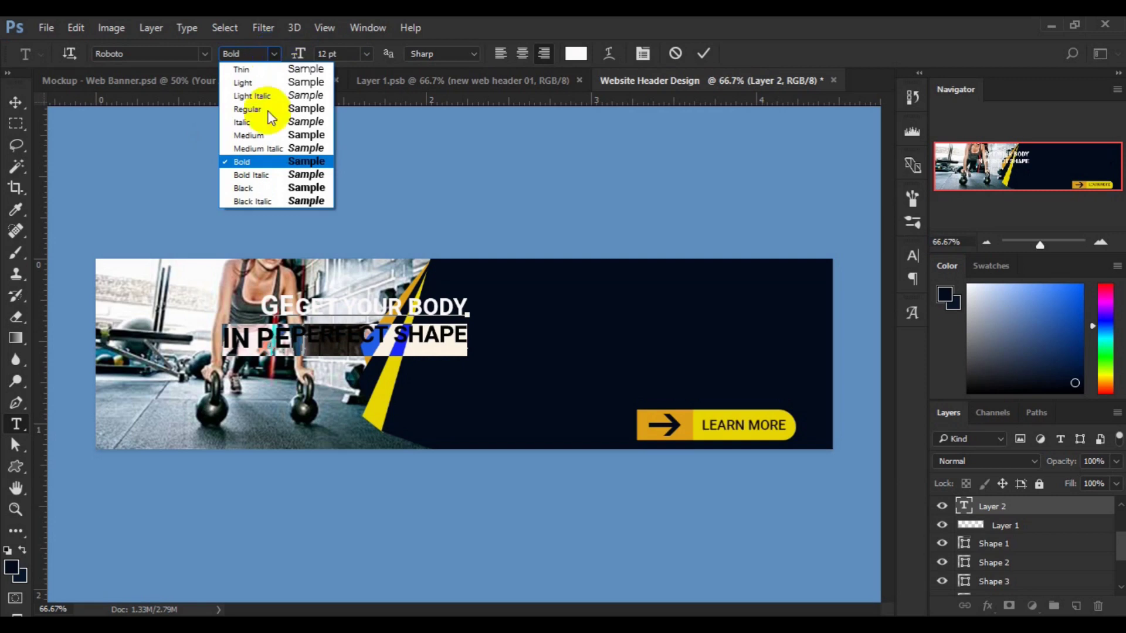
{"action": "left_click", "coordinate": [255, 83]}
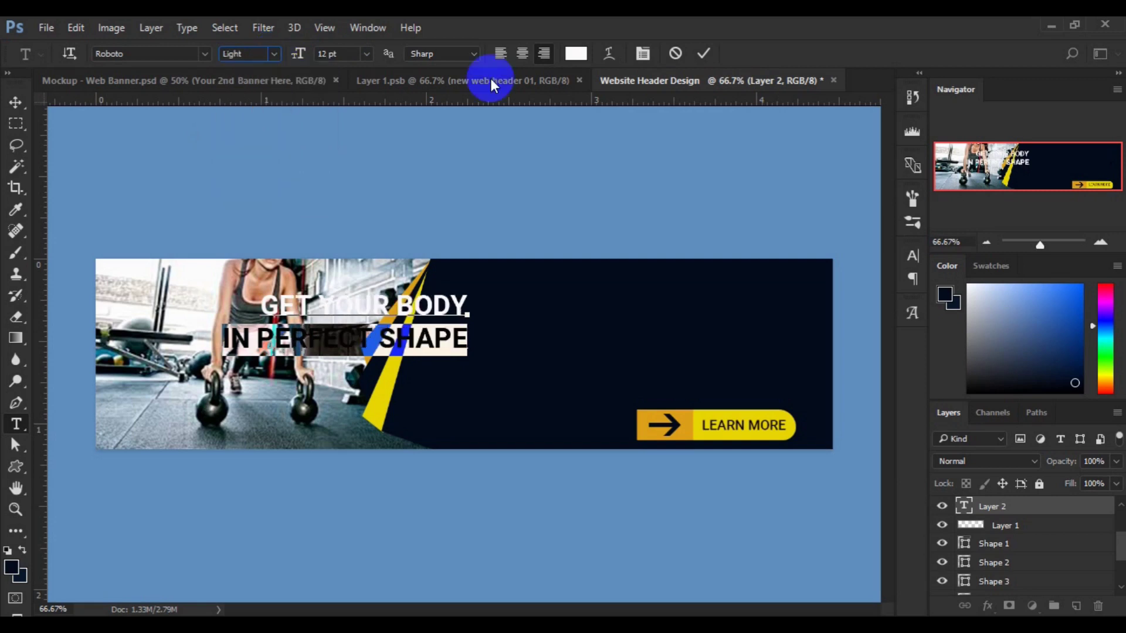
- Color IN PERFECT SHAPE with yellow sampled from the stripe and commit the headline
{"action": "left_click", "coordinate": [575, 53]}
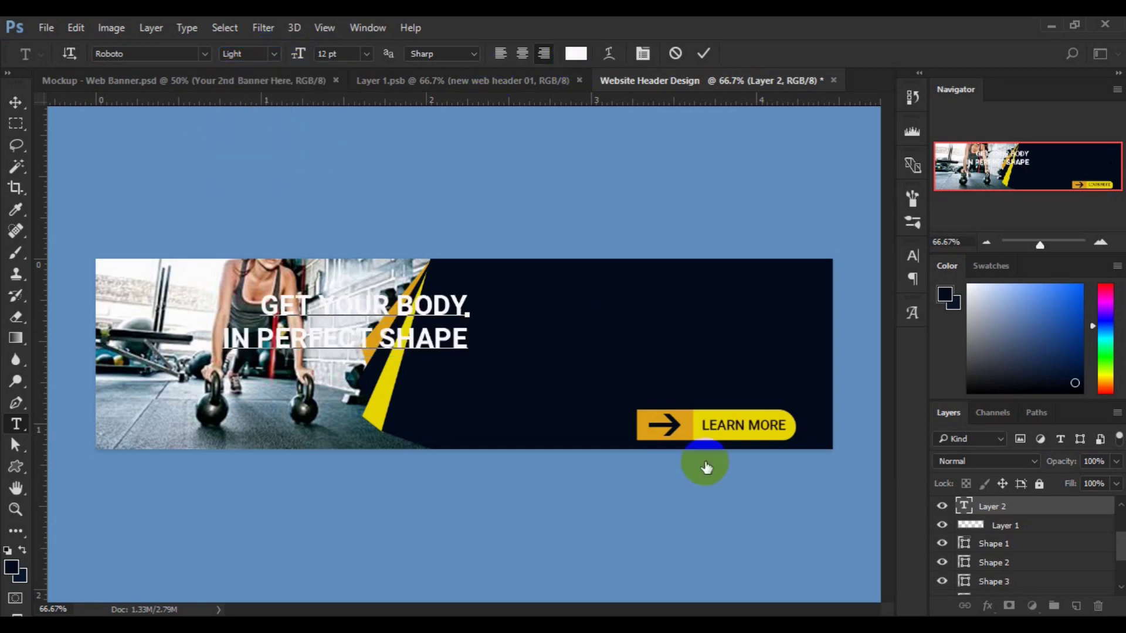
{"action": "left_click", "coordinate": [379, 409]}
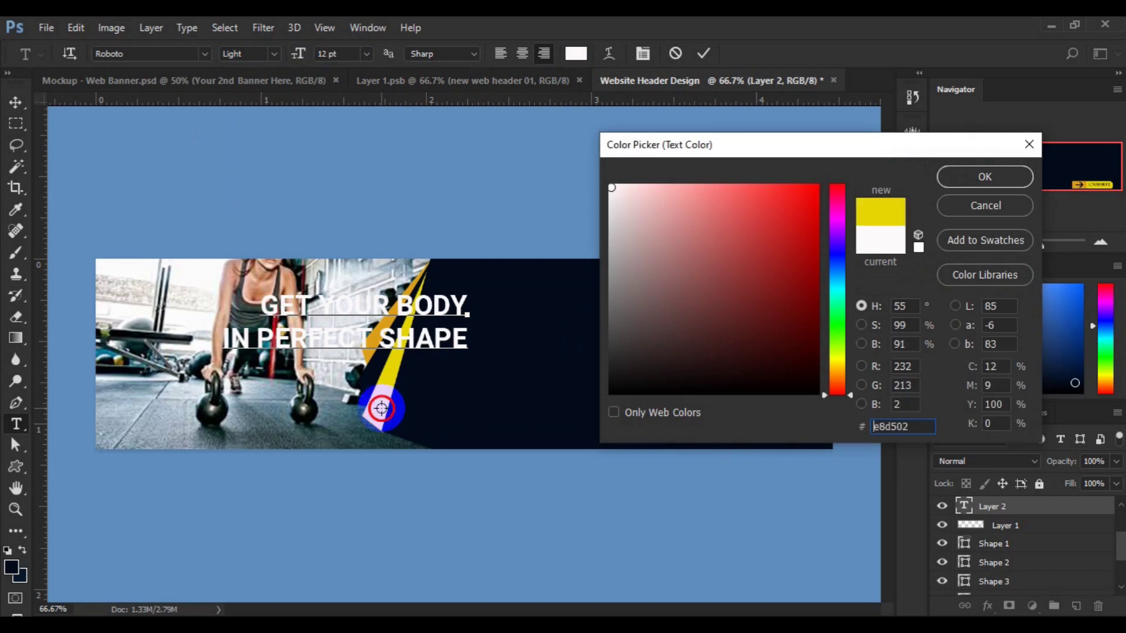
{"action": "key", "text": "Return"}
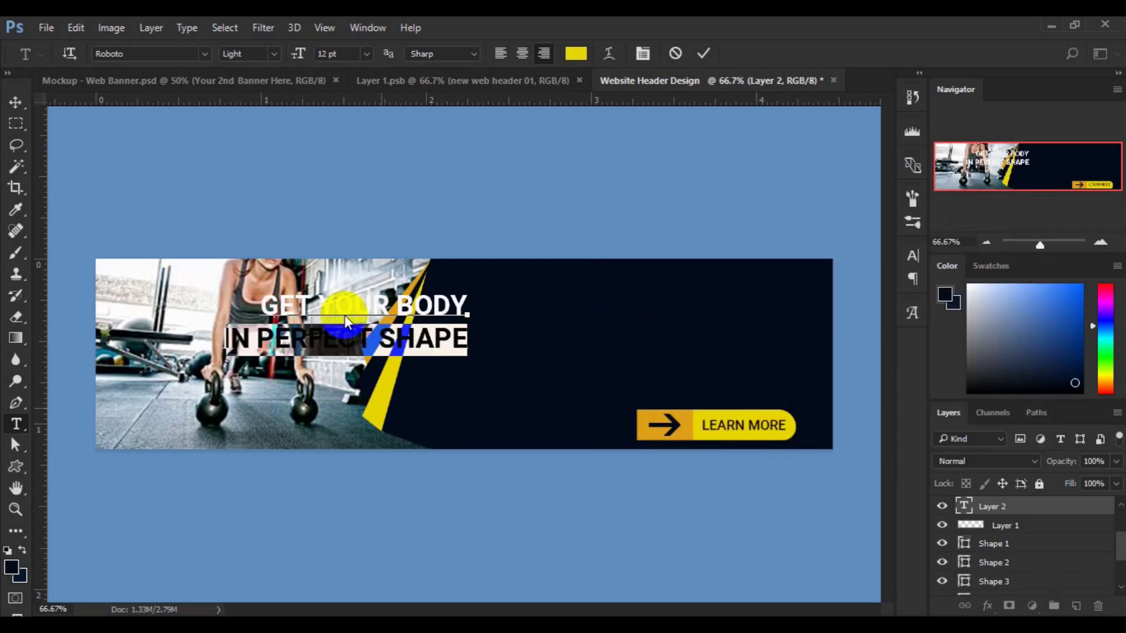
{"action": "key", "text": "ctrl+Return"}
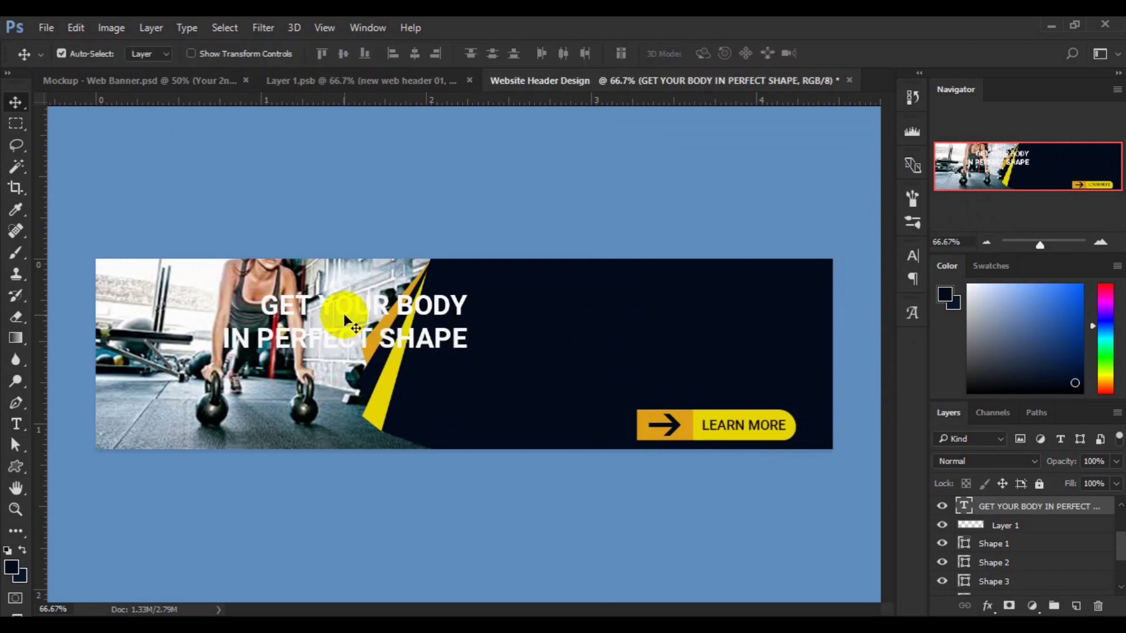
- Move the headline to the navy panel's top right, its right edge aligned with LEARN MORE
{"action": "left_click", "coordinate": [346, 314]}
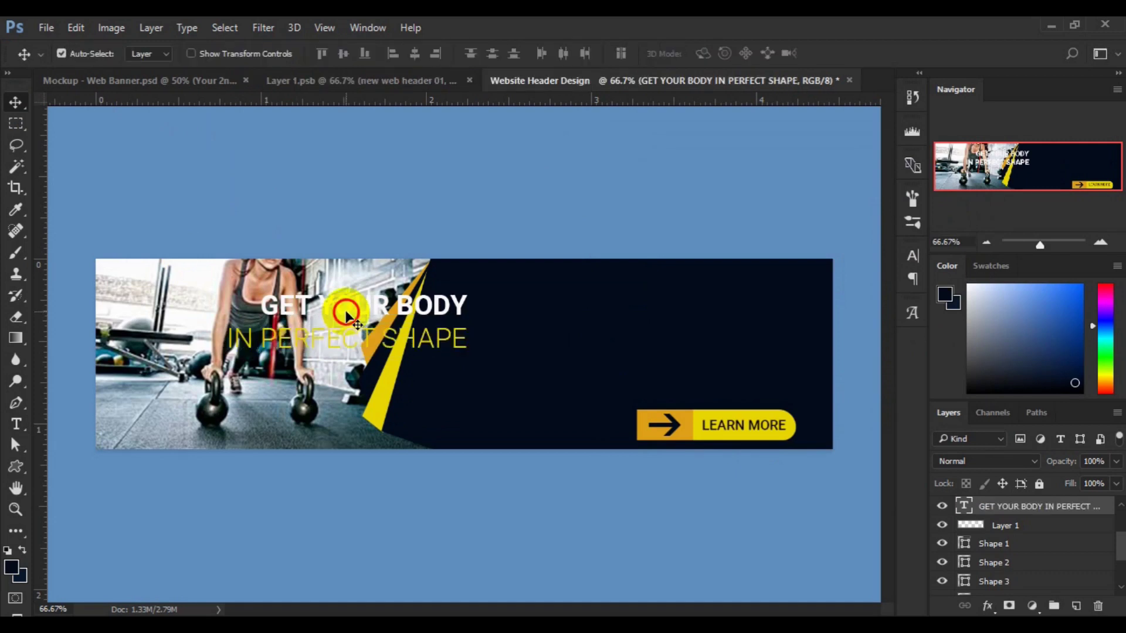
{"action": "left_click_drag", "start_coordinate": [347, 317], "coordinate": [674, 315]}
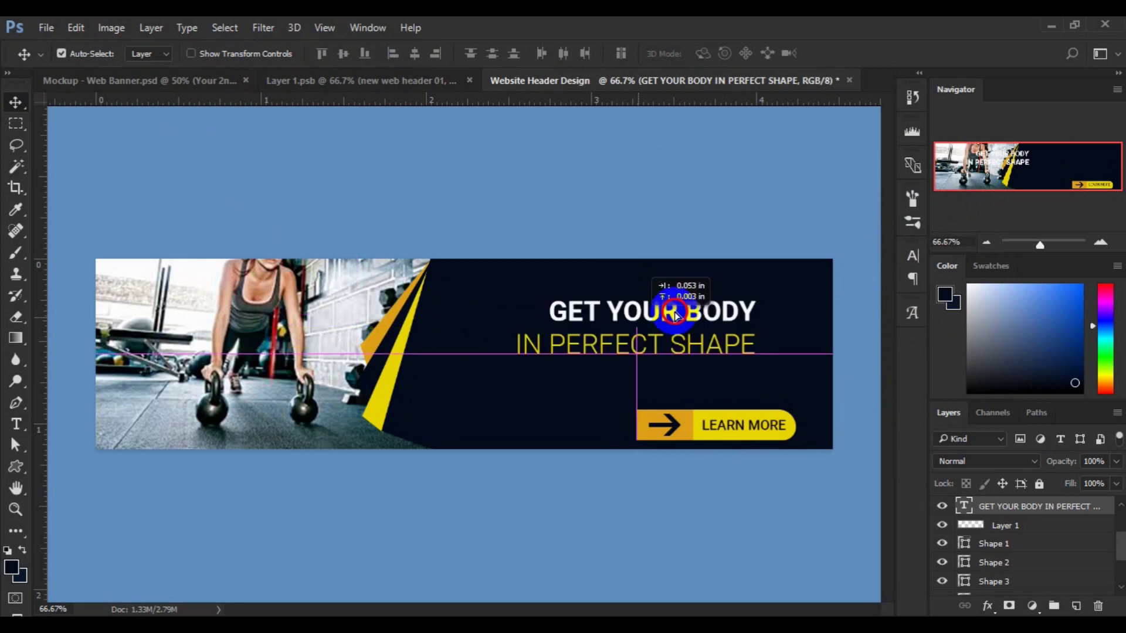
{"action": "left_click_drag", "start_coordinate": [674, 315], "coordinate": [695, 293]}
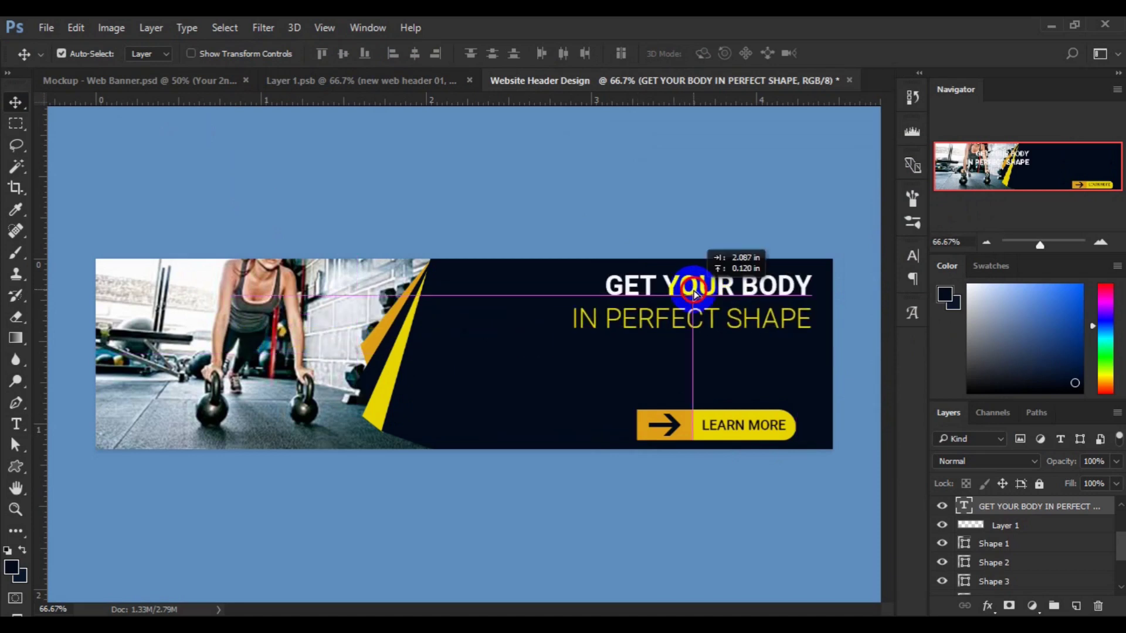
{"action": "left_click_drag", "start_coordinate": [694, 294], "coordinate": [692, 287]}
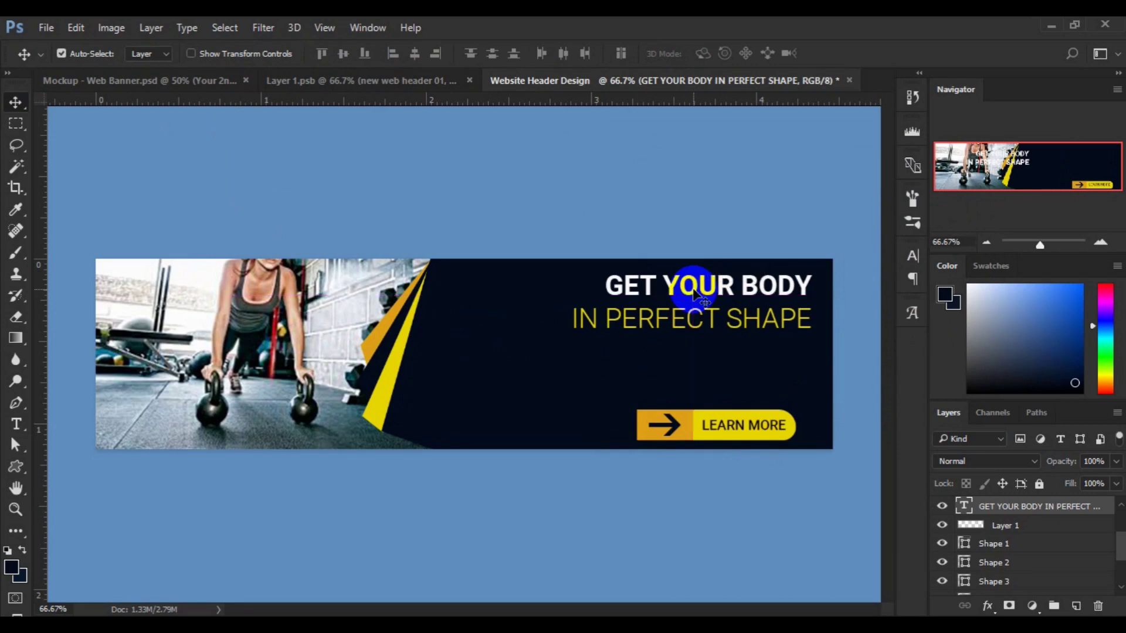
{"action": "left_click", "coordinate": [17, 425]}
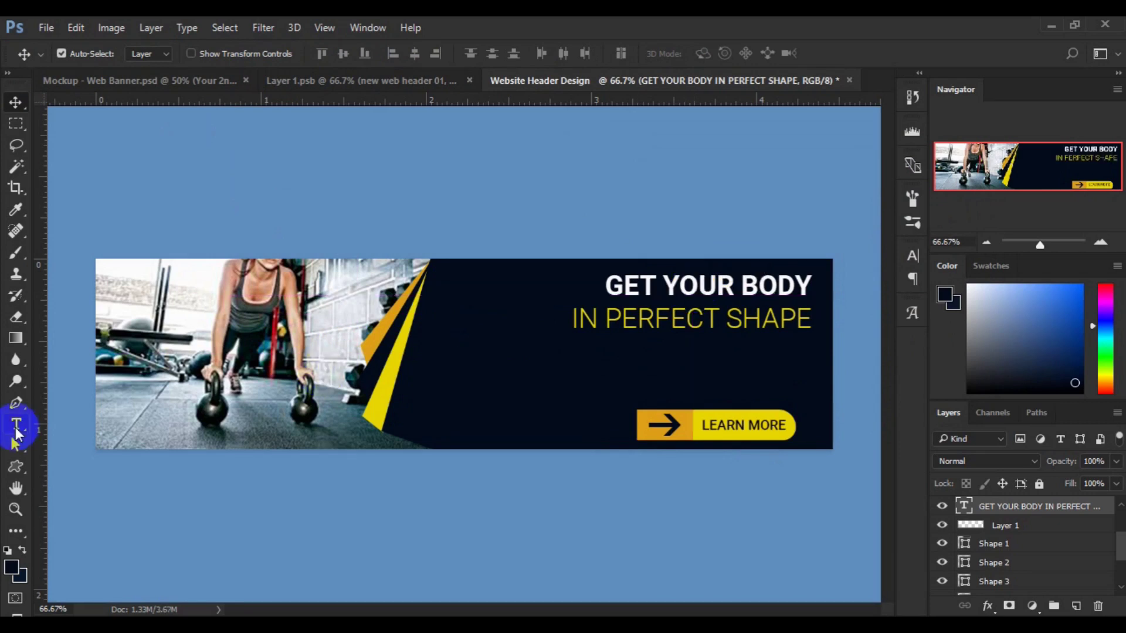
{"action": "left_click", "coordinate": [422, 339]}
- Add a three-line right-aligned Lorem ipsum paragraph between the headline and LEARN MORE
{"action": "mouse_move", "coordinate": [423, 339]}
{"action": "left_mouse_down"}
{"action": "mouse_move", "coordinate": [753, 384]}
{"action": "mouse_move", "coordinate": [810, 404]}
{"action": "left_mouse_up"}
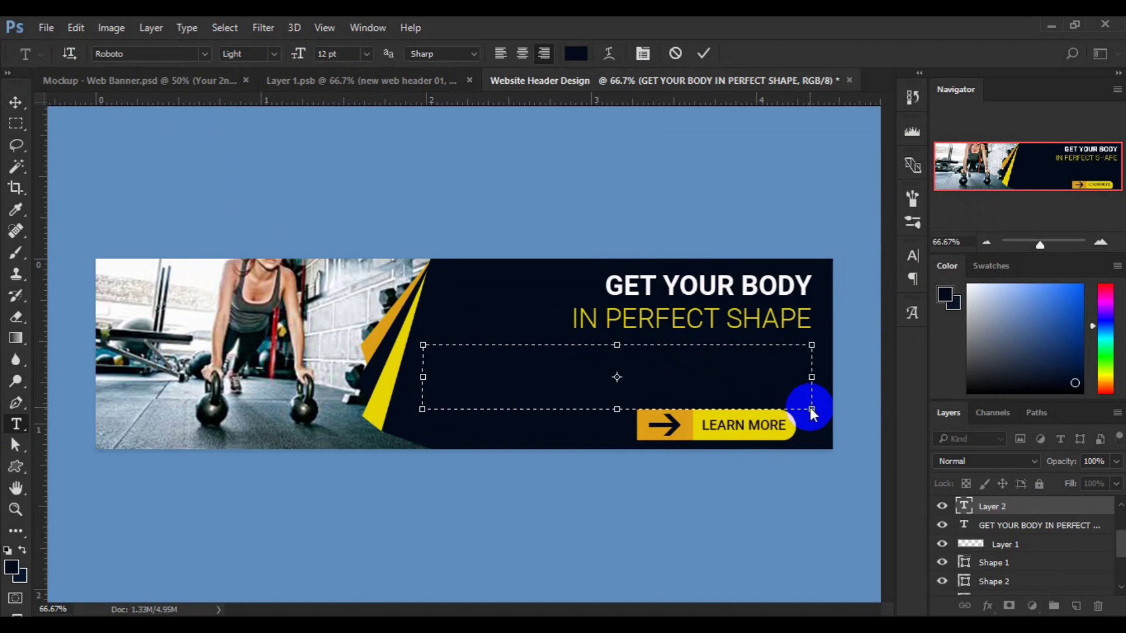
{"action": "key", "text": "ctrl+Return"}
{"action": "key", "text": "v"}
{"action": "left_click_drag", "start_coordinate": [626, 370], "coordinate": [626, 366]}
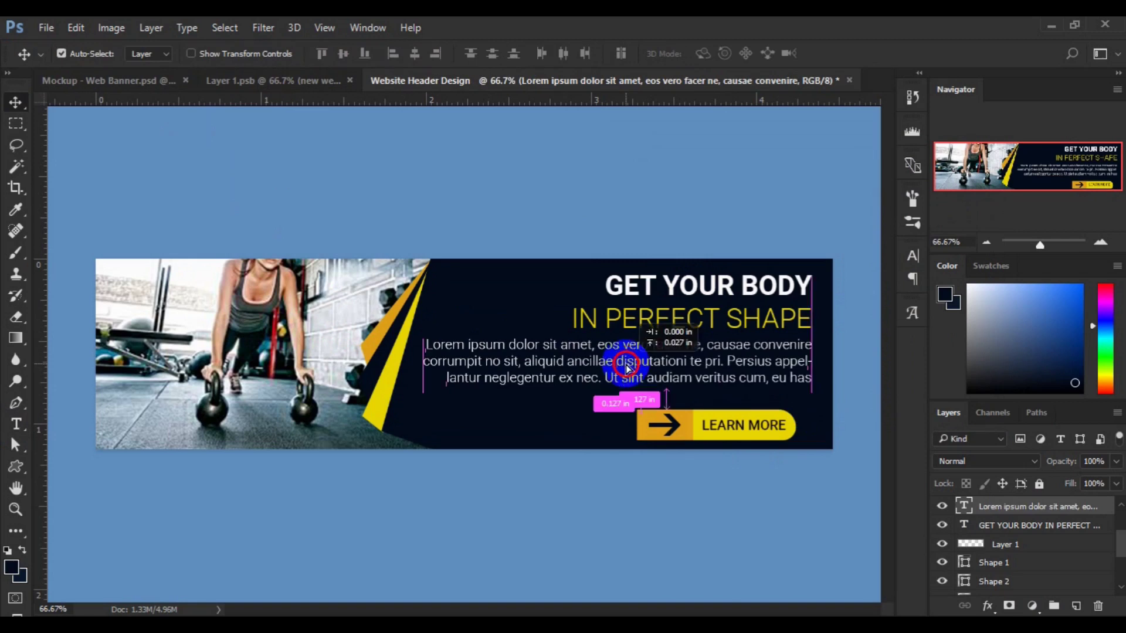
{"action": "left_click_drag", "start_coordinate": [627, 367], "coordinate": [628, 367]}
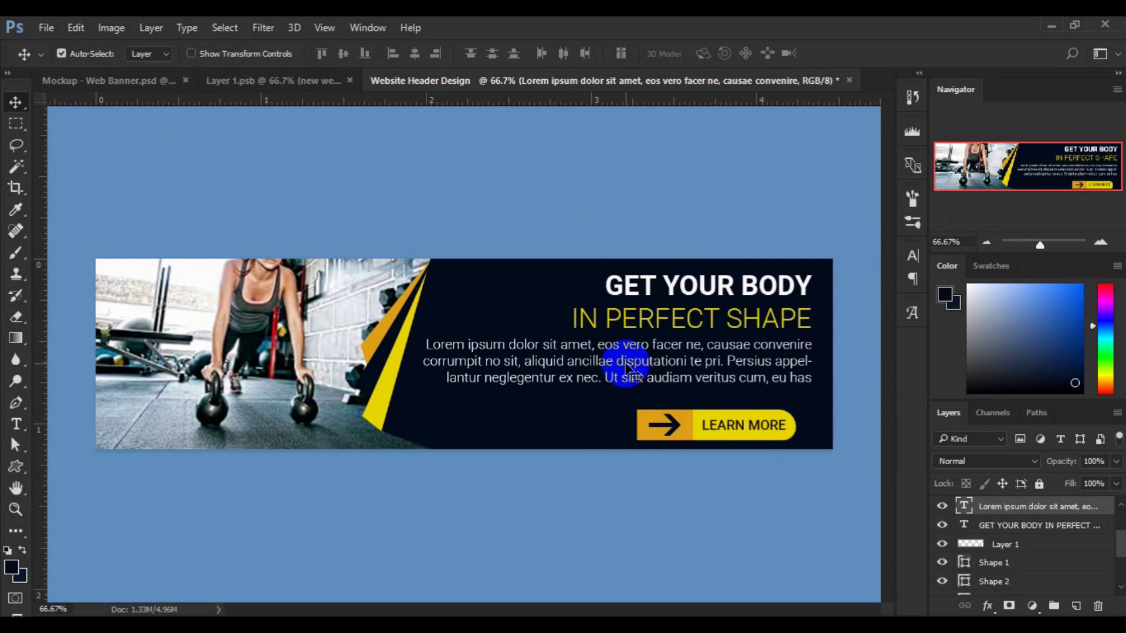
{"action": "scroll", "coordinate": [628, 367], "scroll_direction": "up", "scroll_amount": 1}
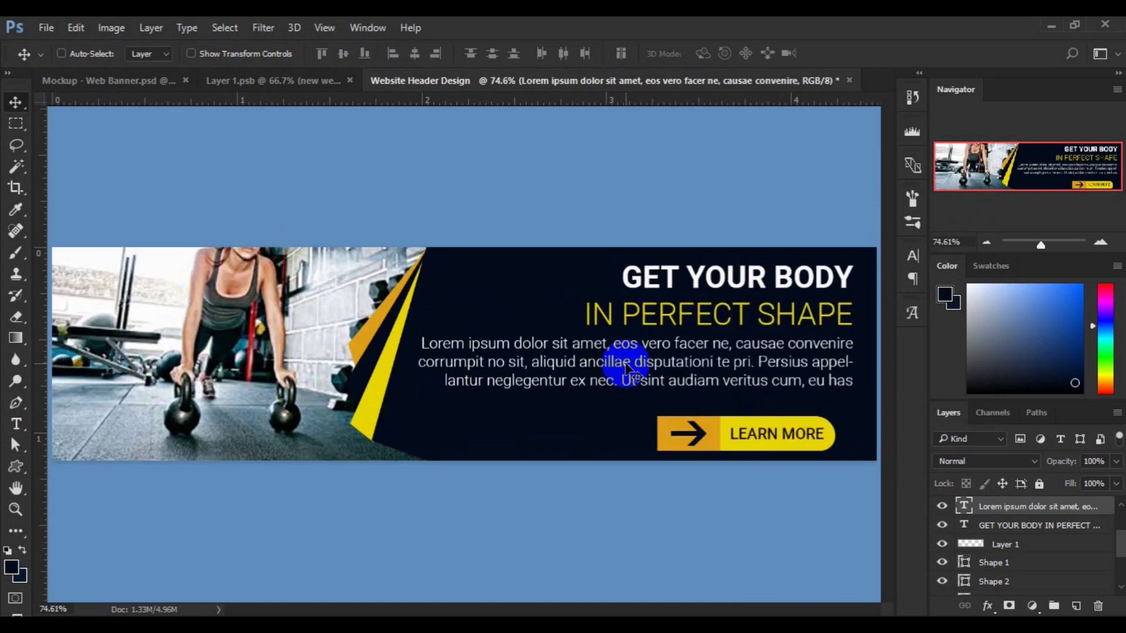
{"action": "scroll", "coordinate": [629, 368], "scroll_direction": "down", "scroll_amount": 1}
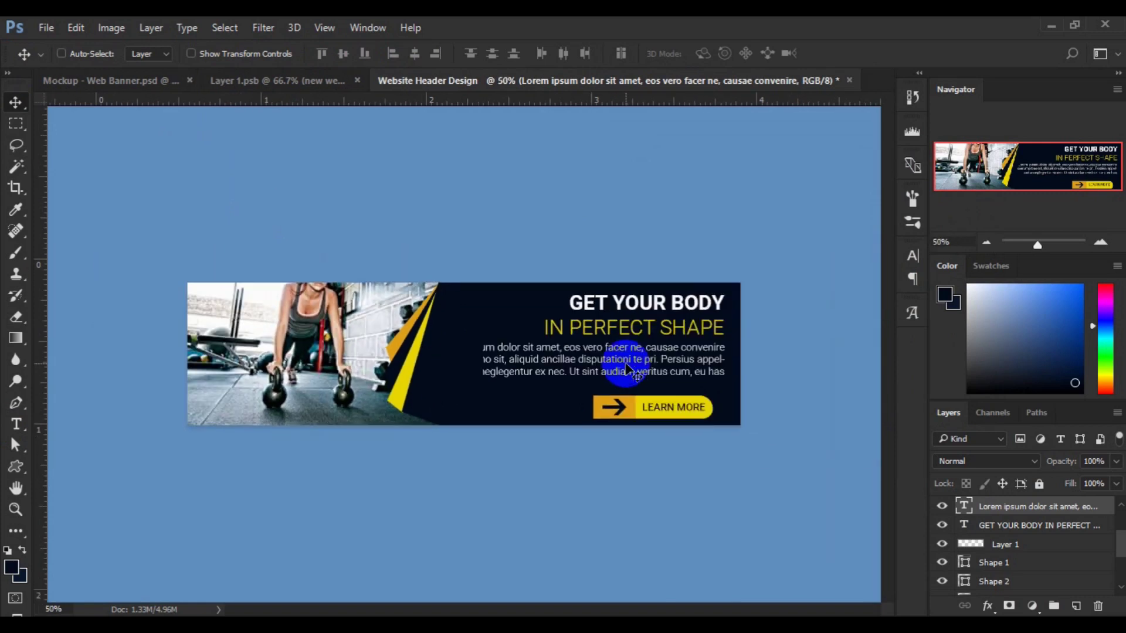